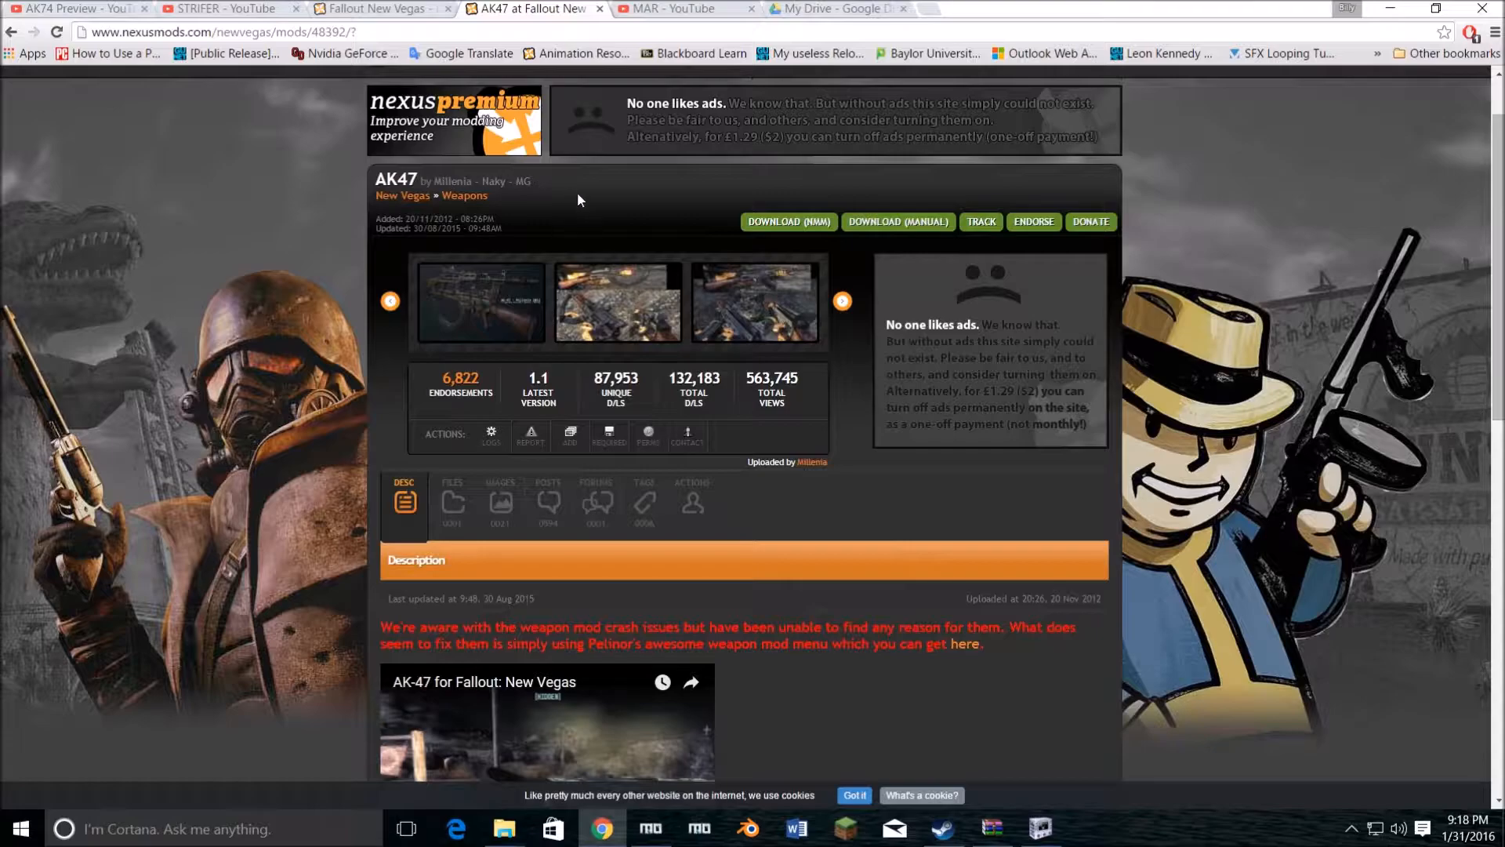
# Step: Look through the AK47 mod page's description and its list of downloadable files
pyautogui.scroll(-8, 778, 525)
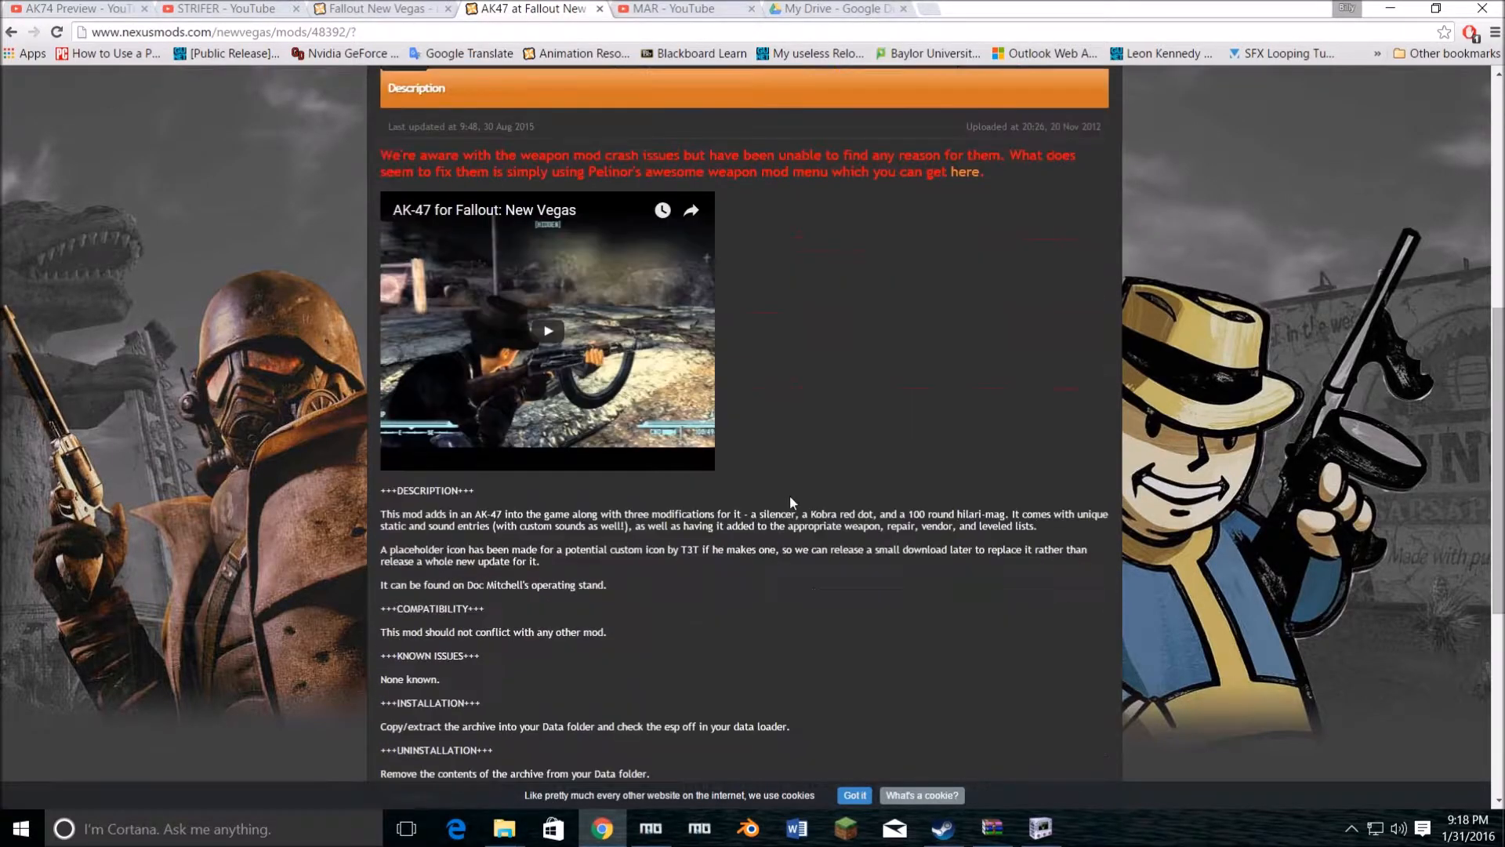
pyautogui.scroll(8, 791, 495)
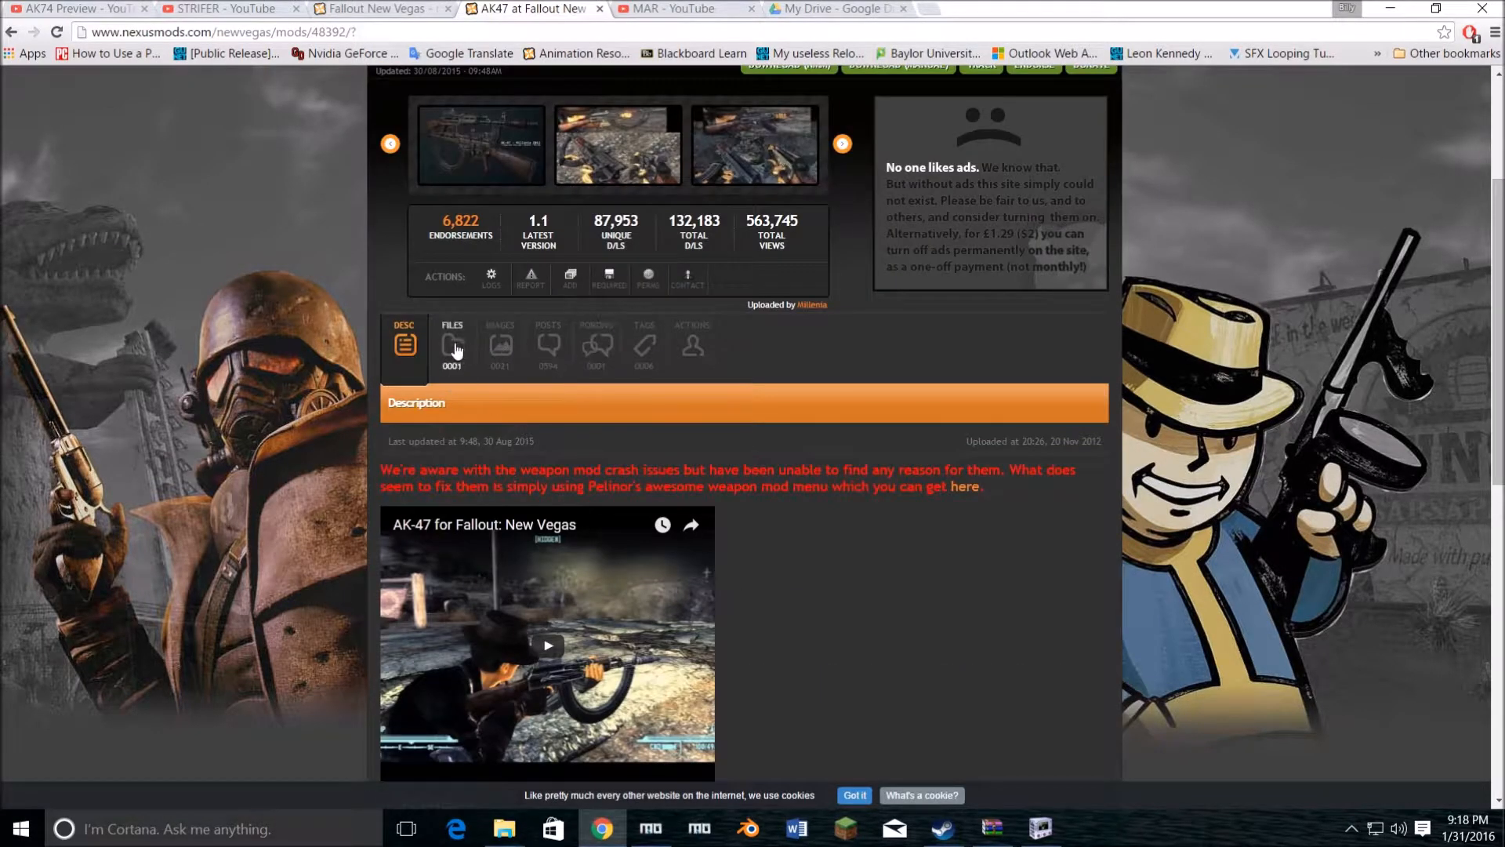
pyautogui.click(455, 384)
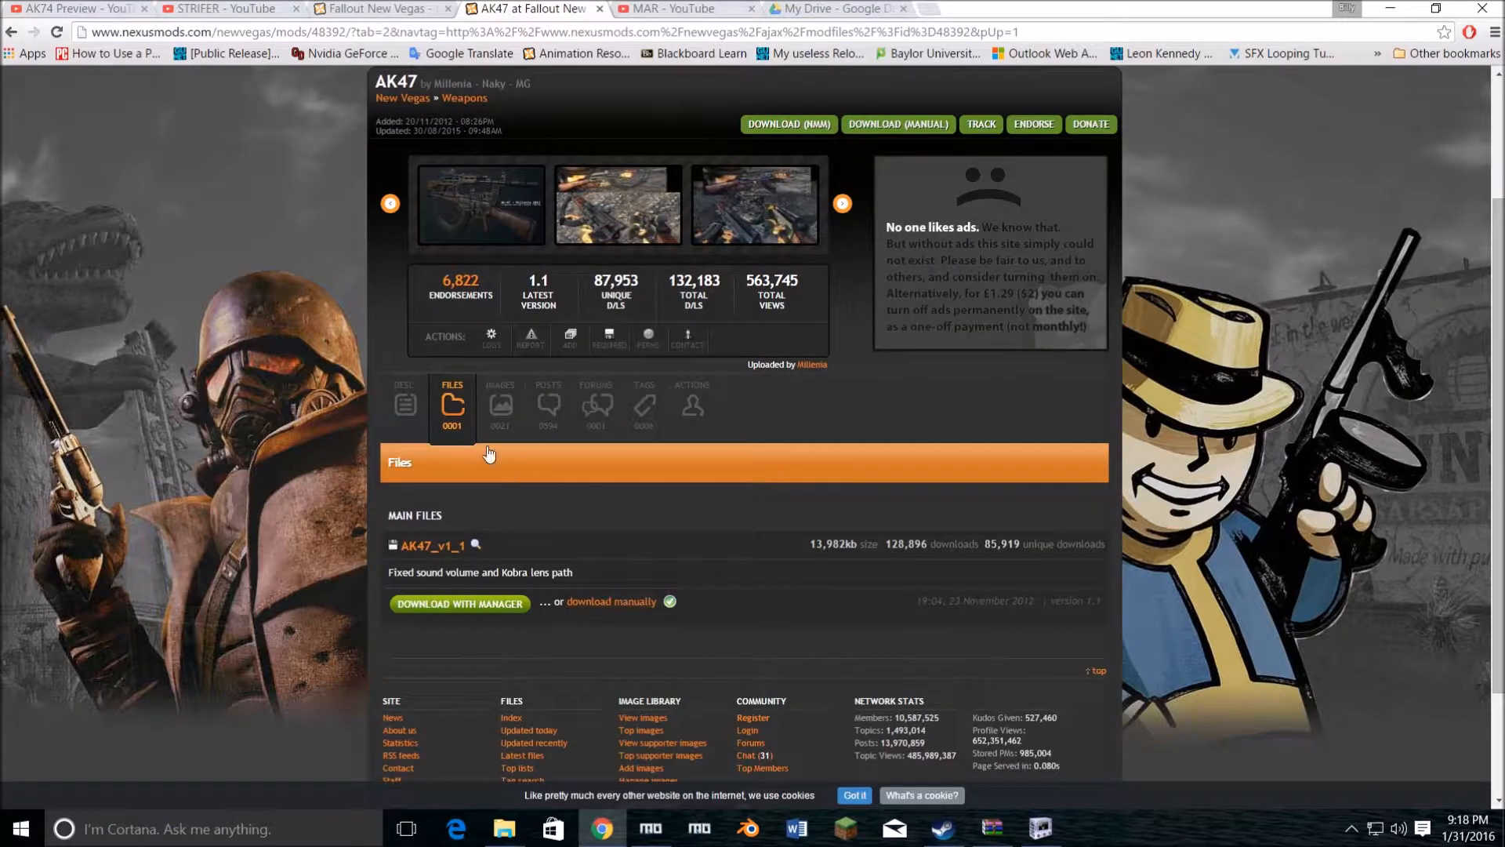
pyautogui.click(387, 409)
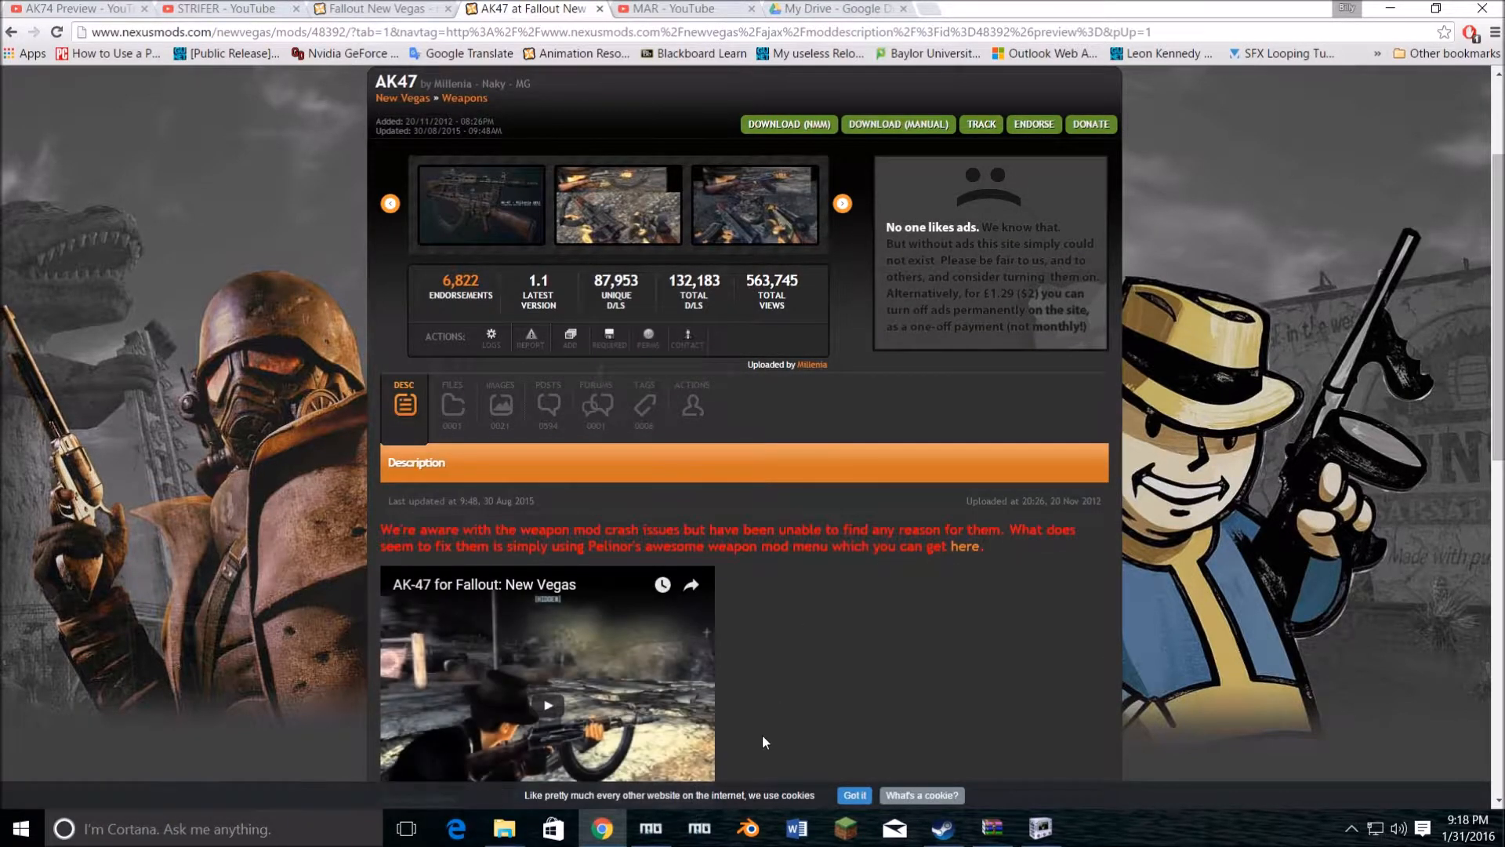
# Step: Open AK47.nif from the AK47 meshes folder in NifSkope and examine the rifle model and its block list
pyautogui.moveTo(523, 835)
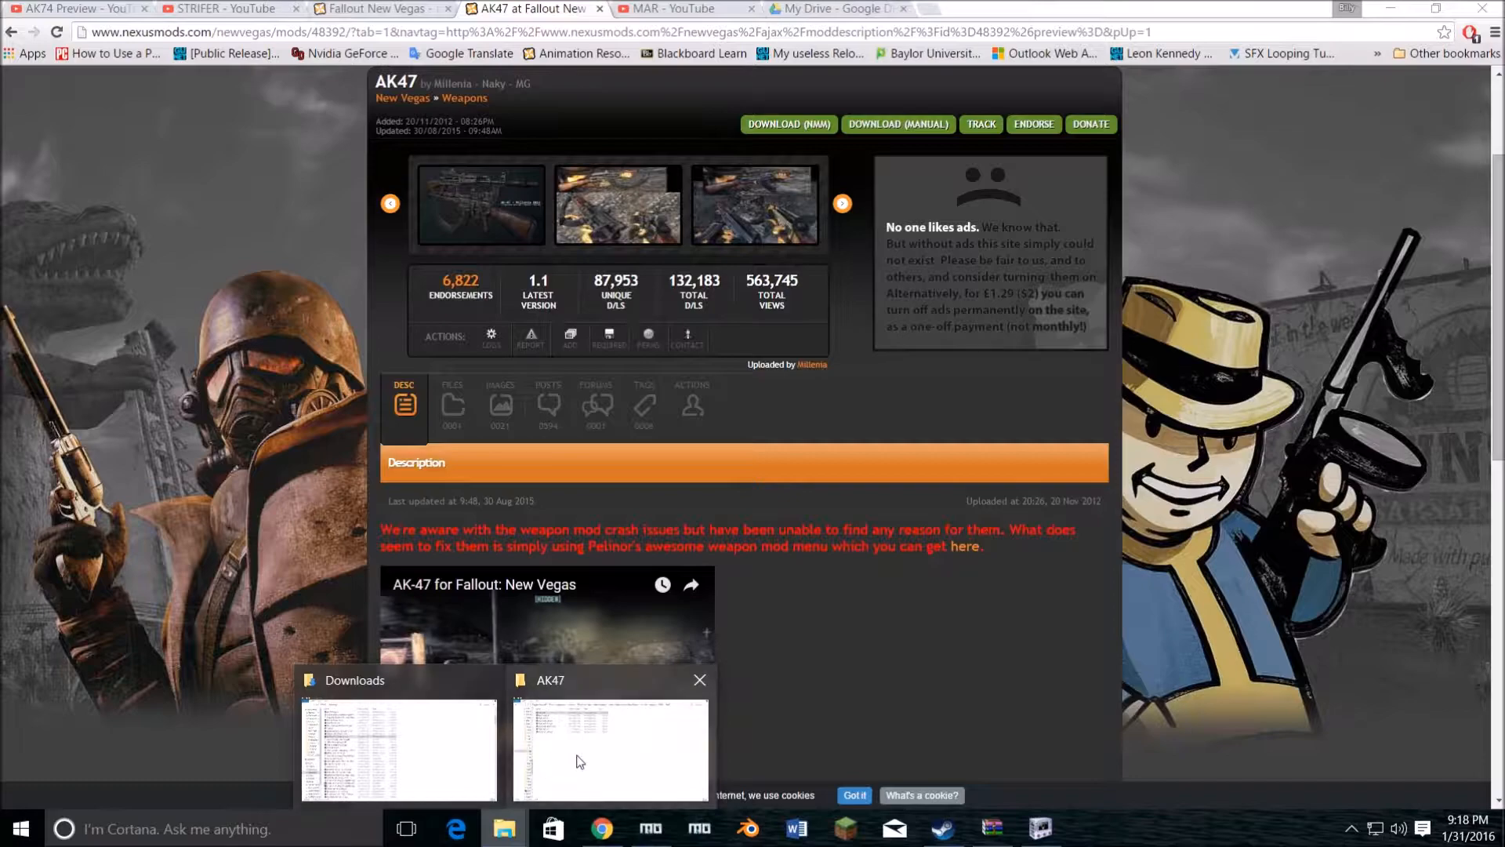
pyautogui.click(580, 757)
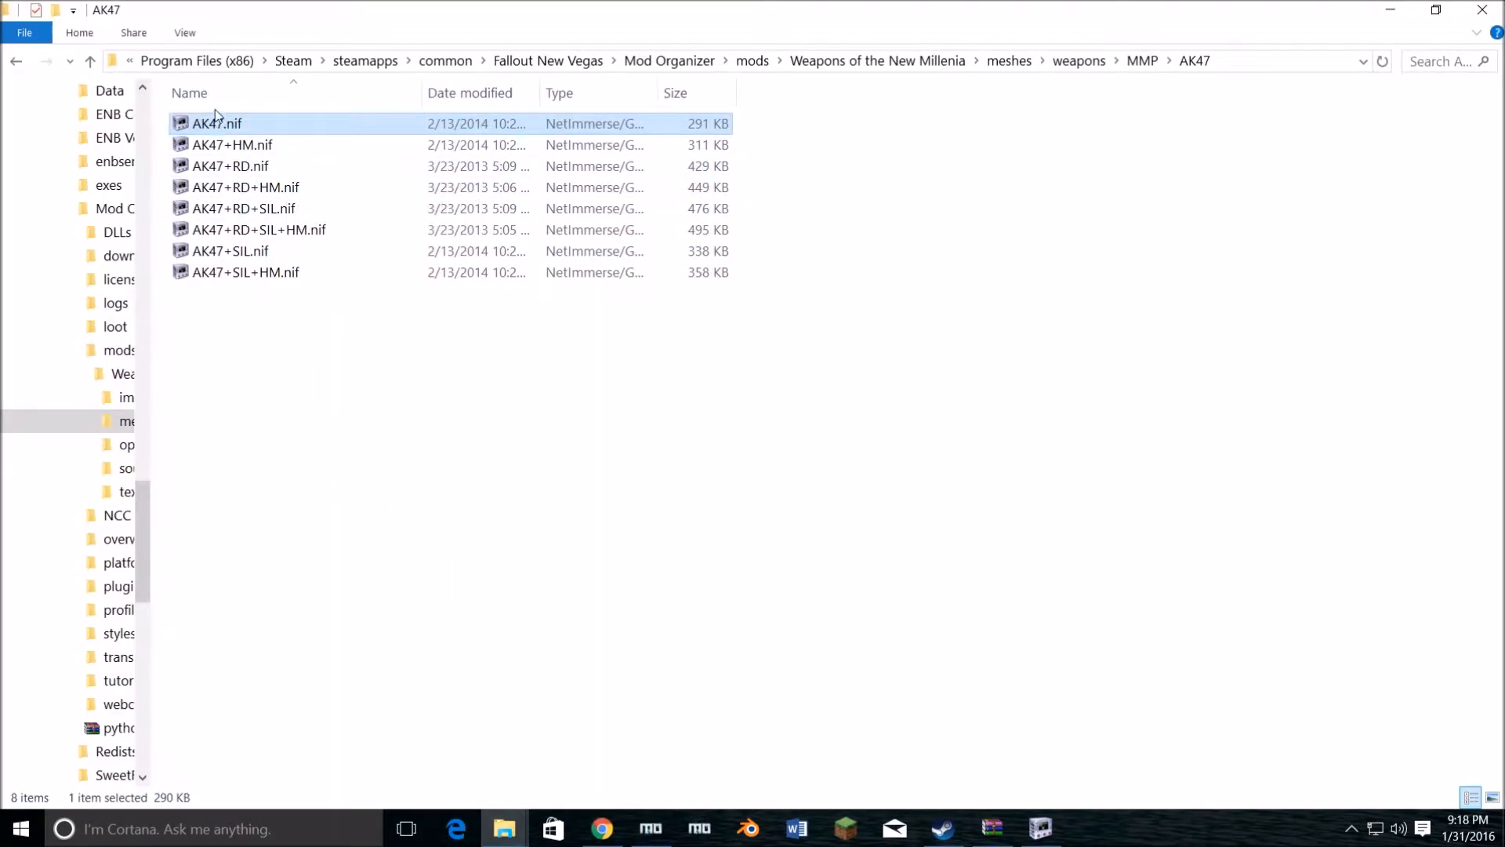
pyautogui.doubleClick(226, 125)
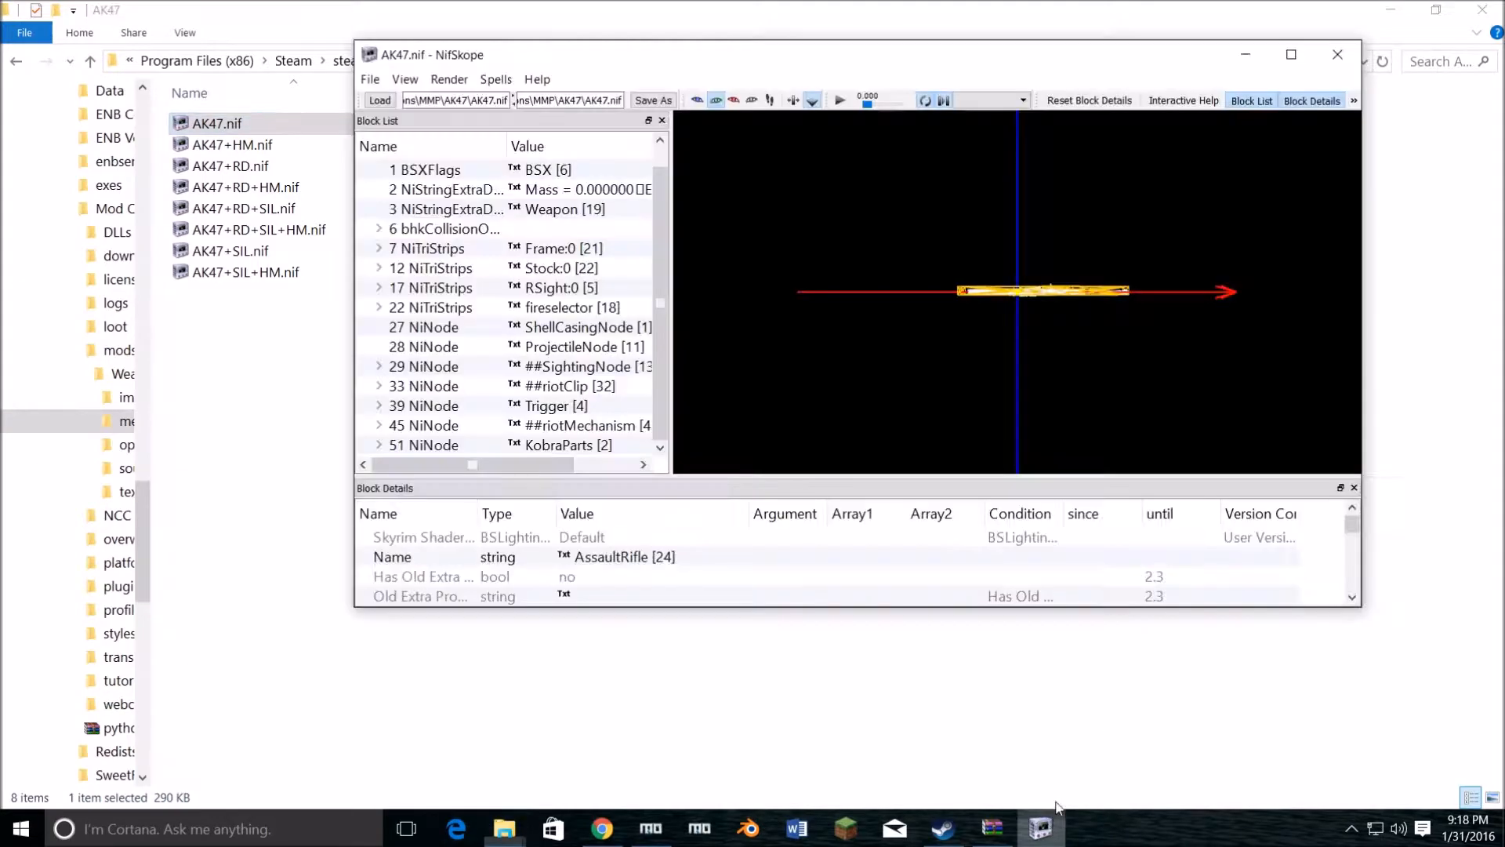
pyautogui.moveTo(1011, 261); pyautogui.dragTo(947, 298)
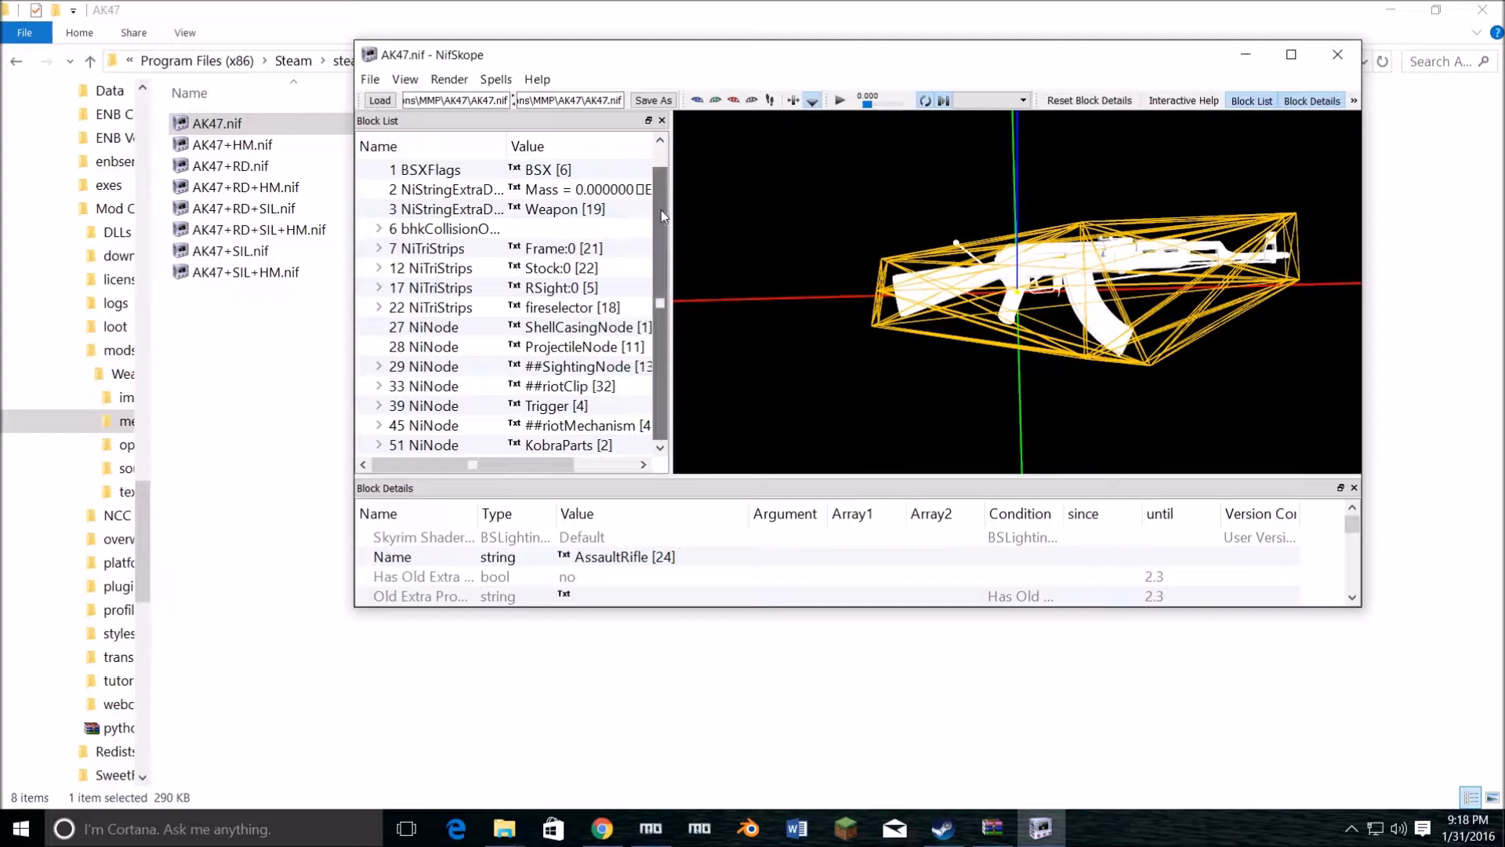
pyautogui.scroll(1, 661, 214)
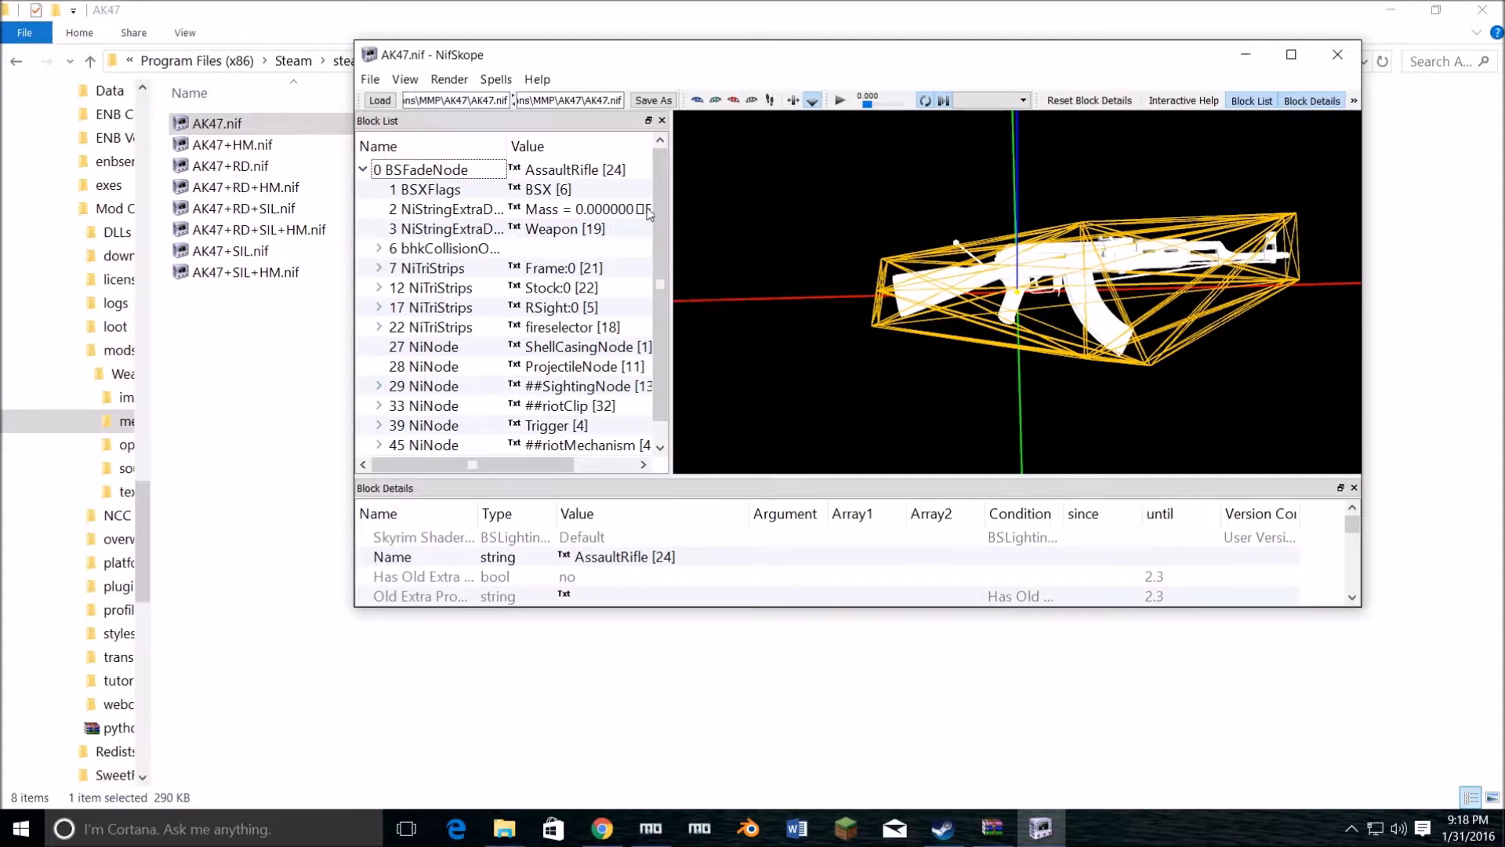
pyautogui.scroll(-1, 665, 240)
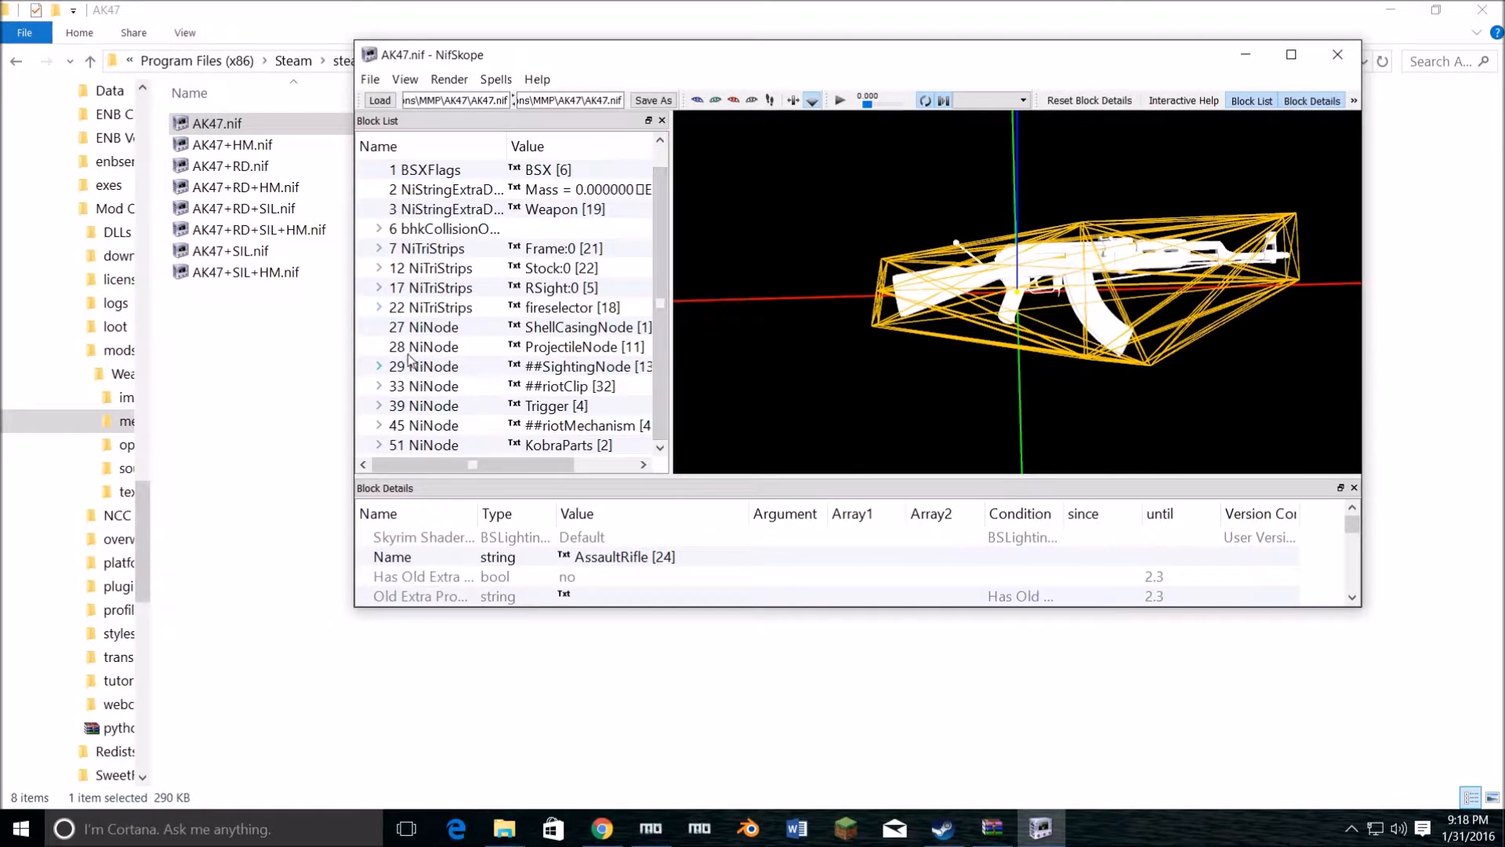
pyautogui.click(1251, 58)
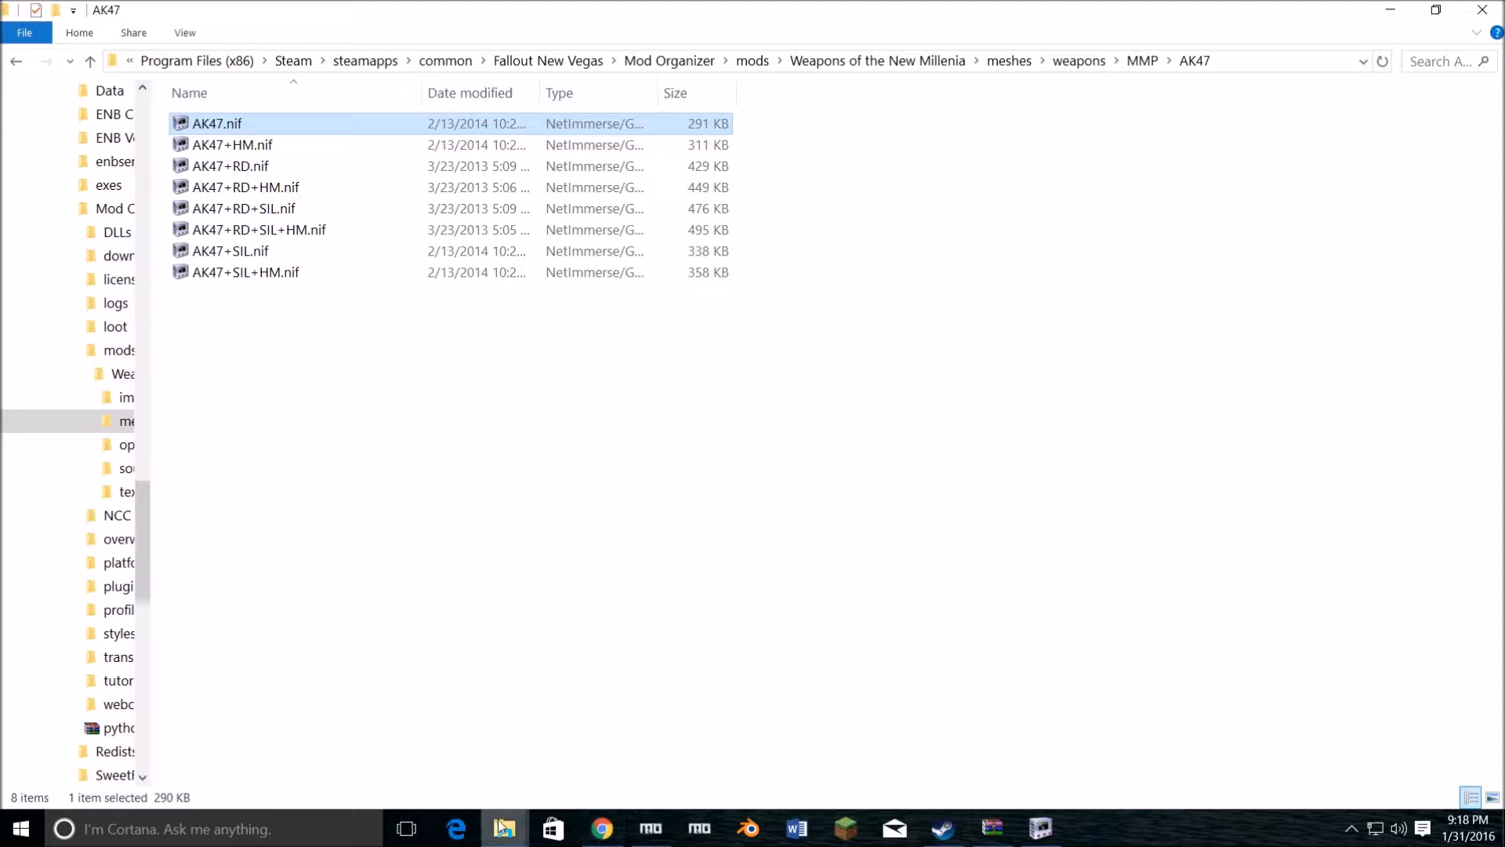
# Step: Switch to Chrome and open Shiny Hax's Animation Release from the Fallout New Vegas latest files in a new tab
pyautogui.click(601, 828)
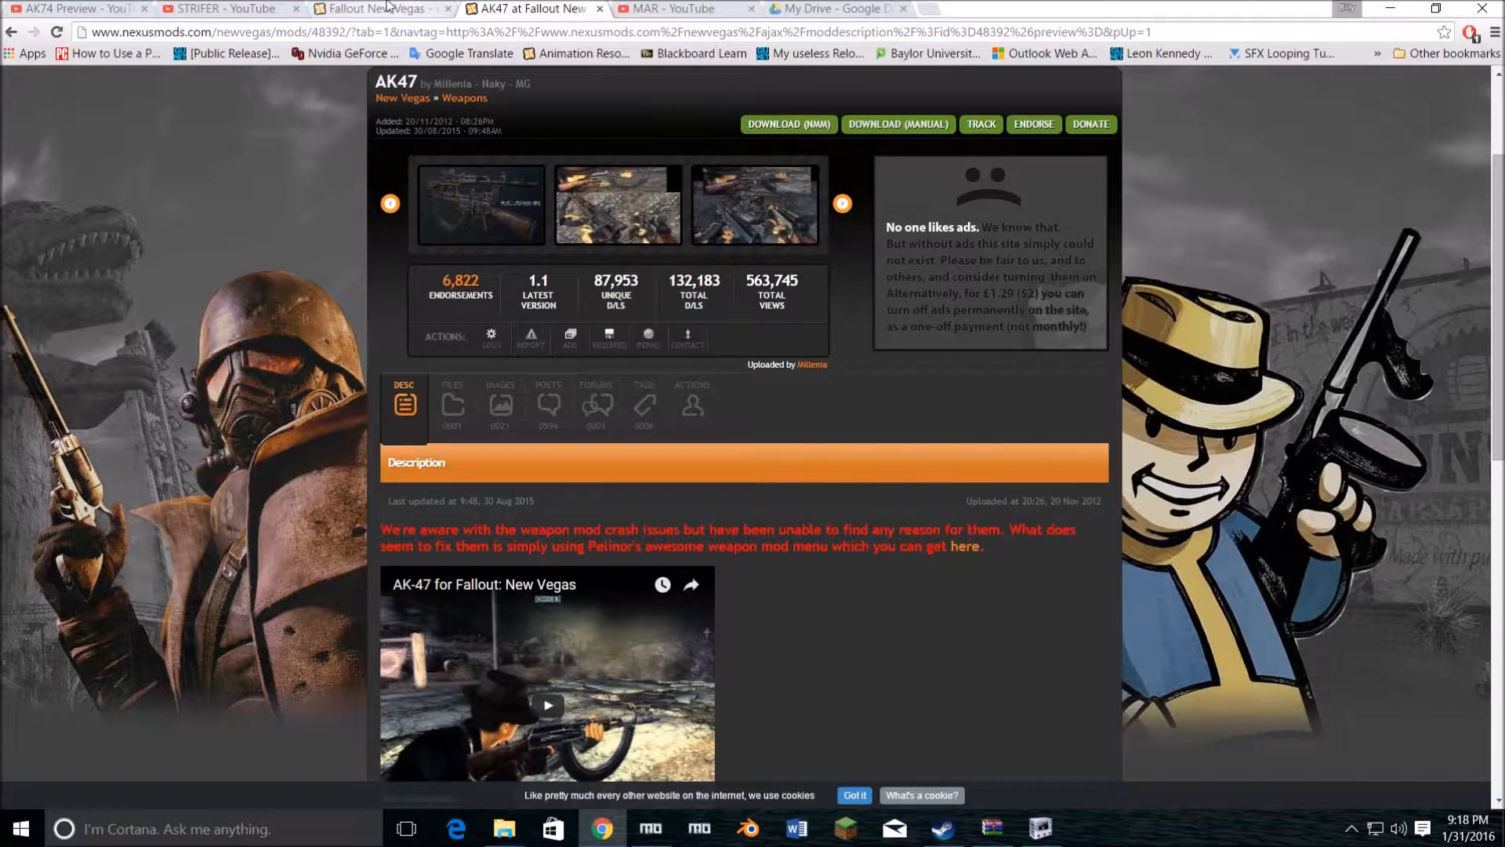
pyautogui.click(388, 8)
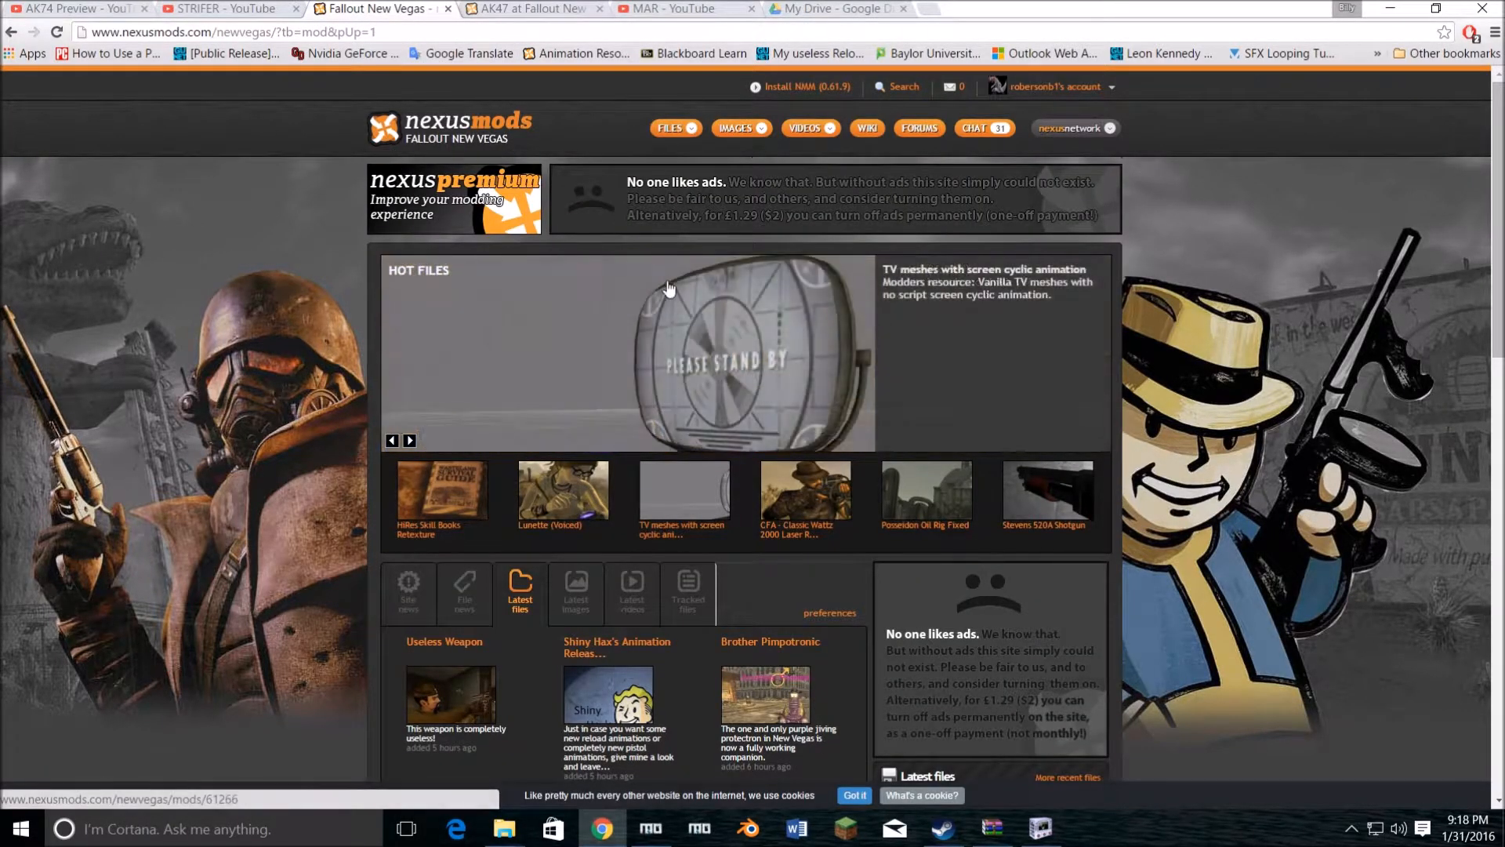
pyautogui.scroll(-6, 669, 289)
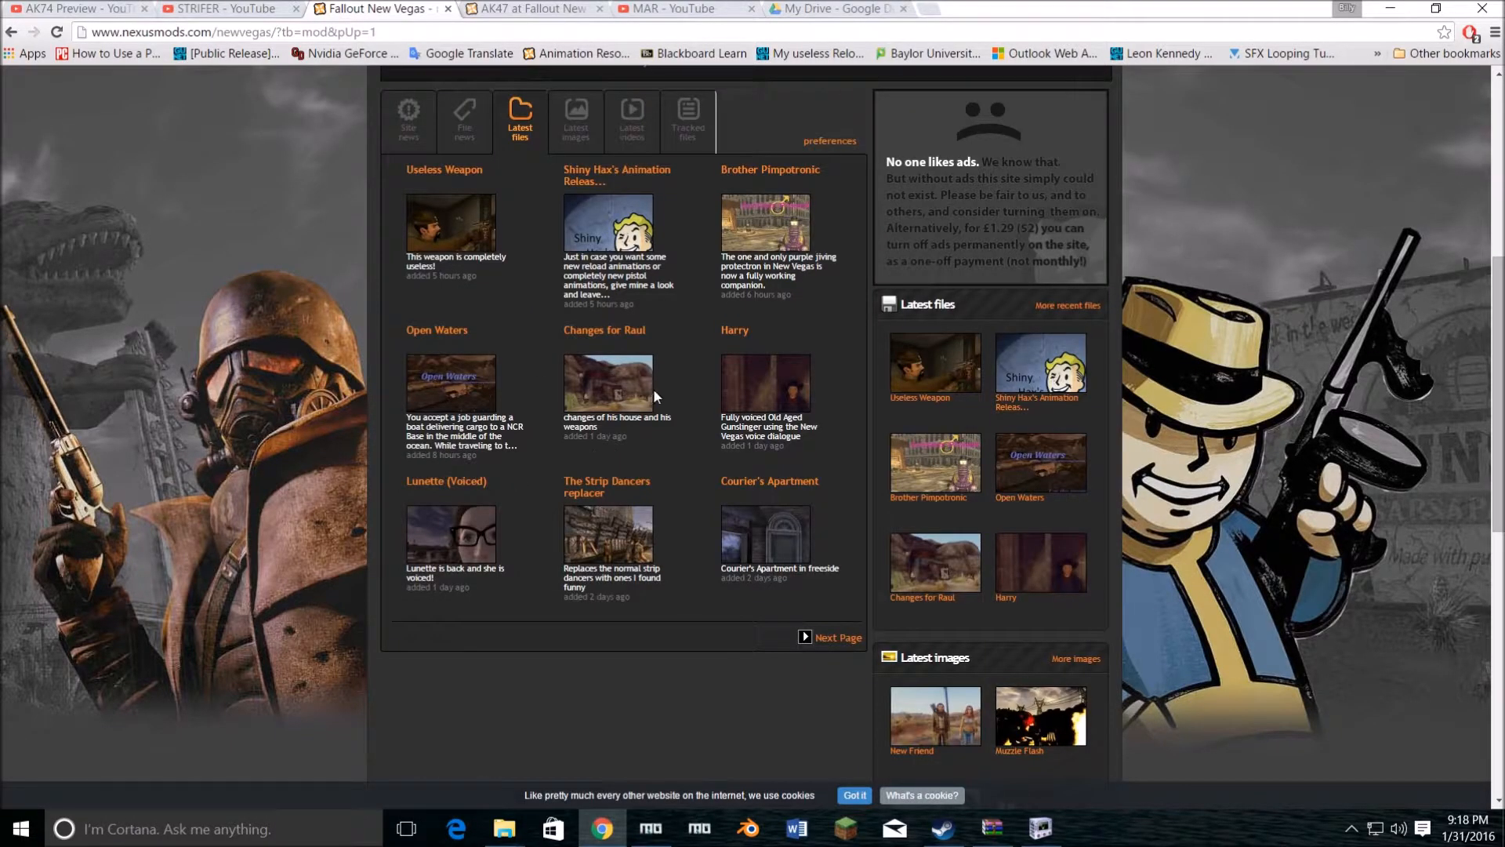
pyautogui.rightClick(632, 169)
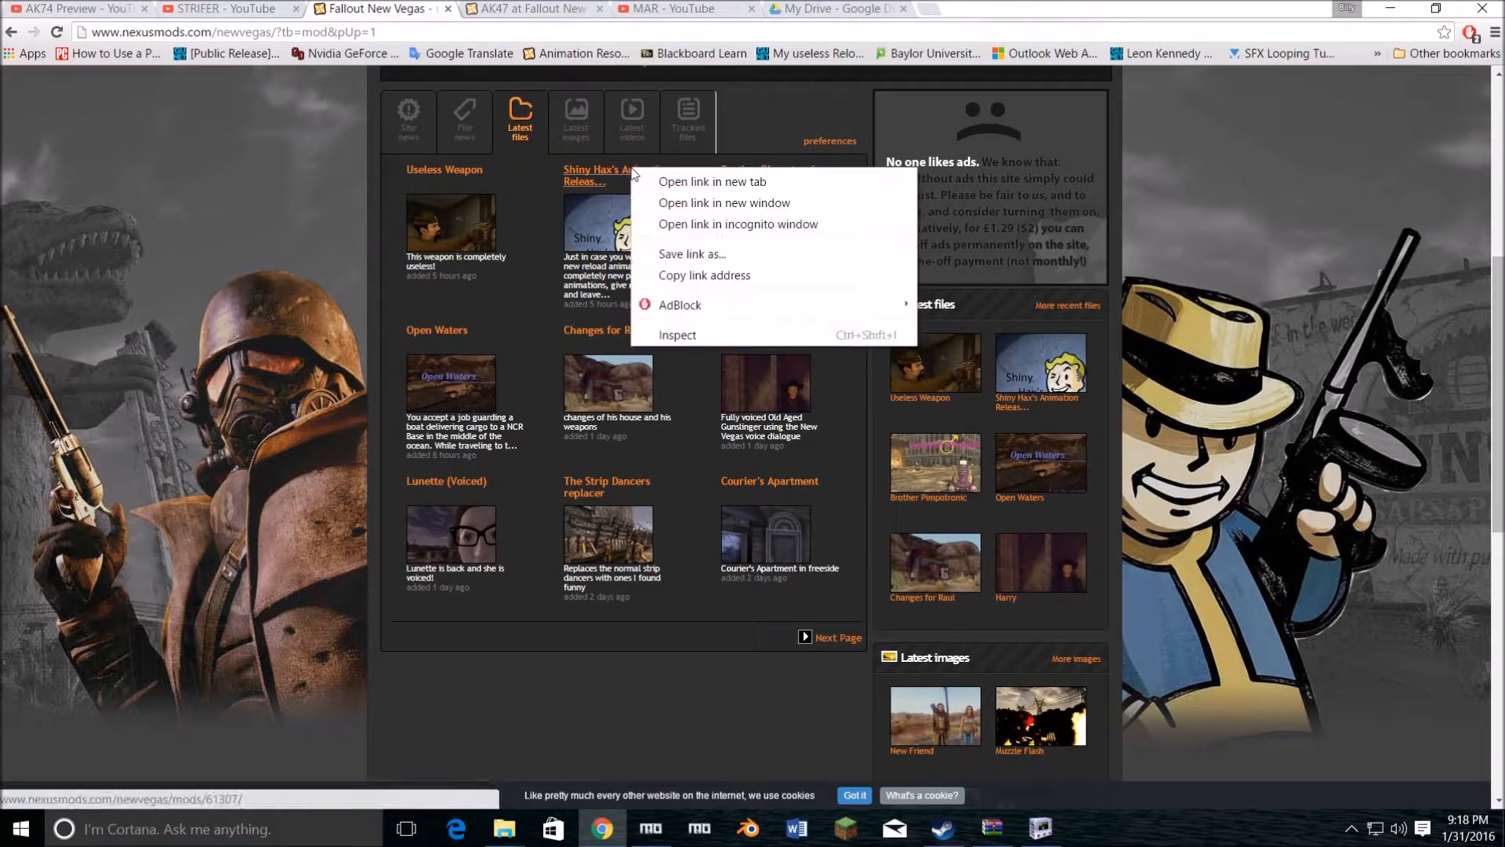
pyautogui.click(689, 182)
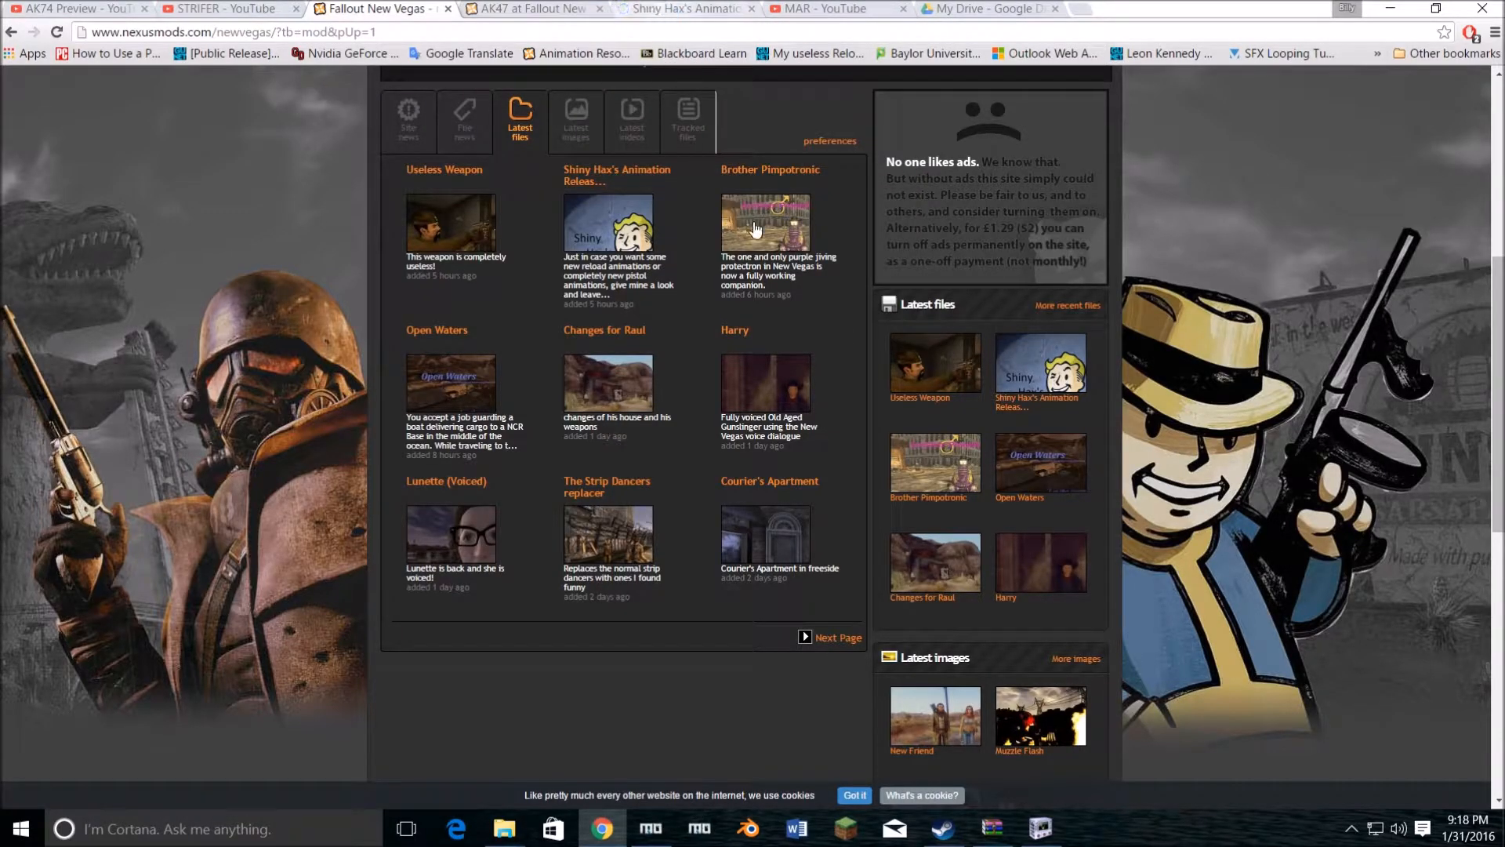
pyautogui.click(682, 9)
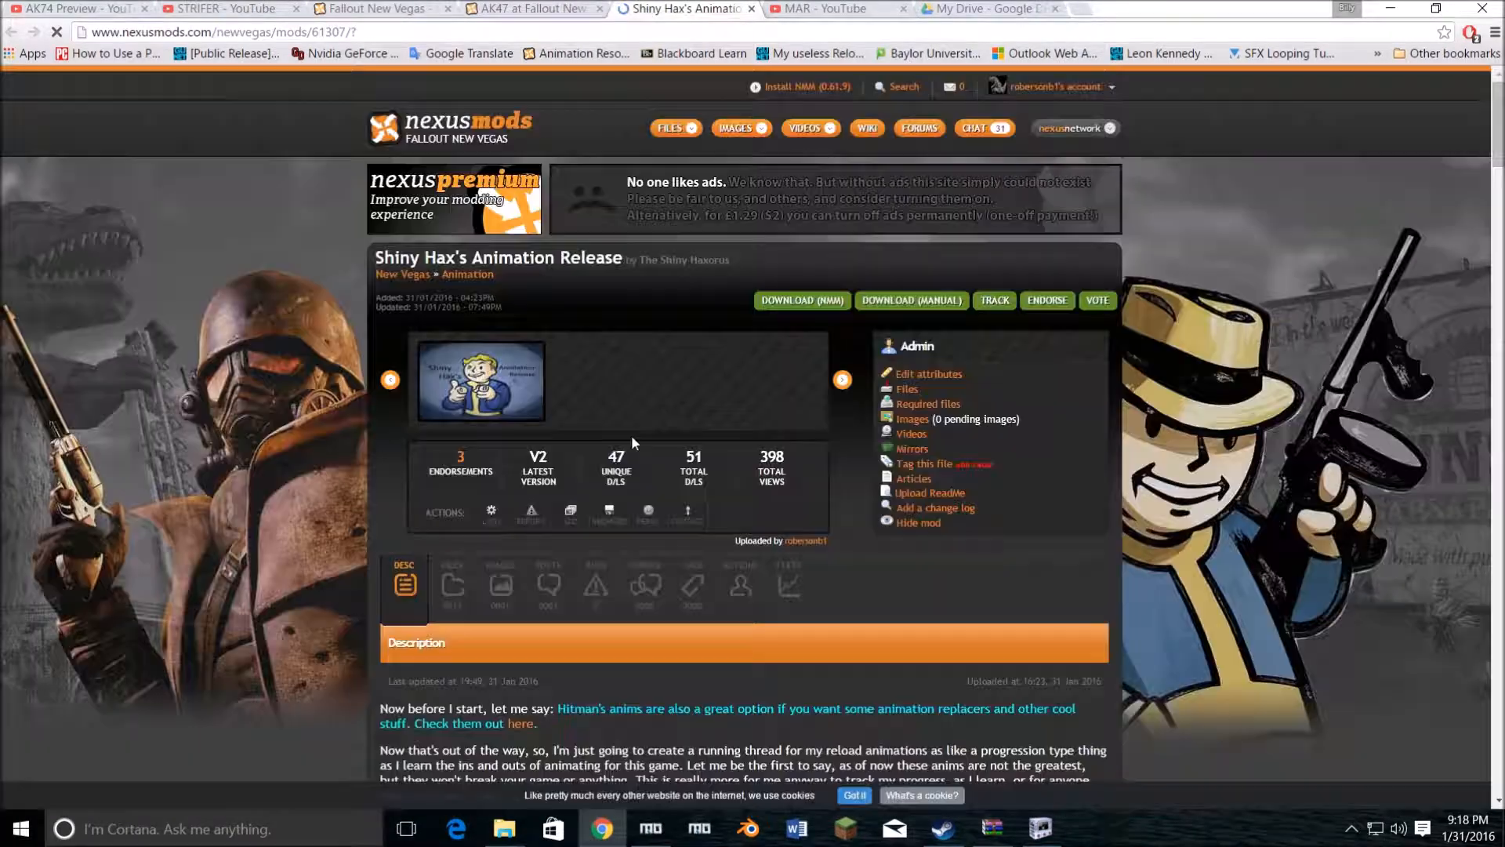
pyautogui.scroll(-4, 630, 435)
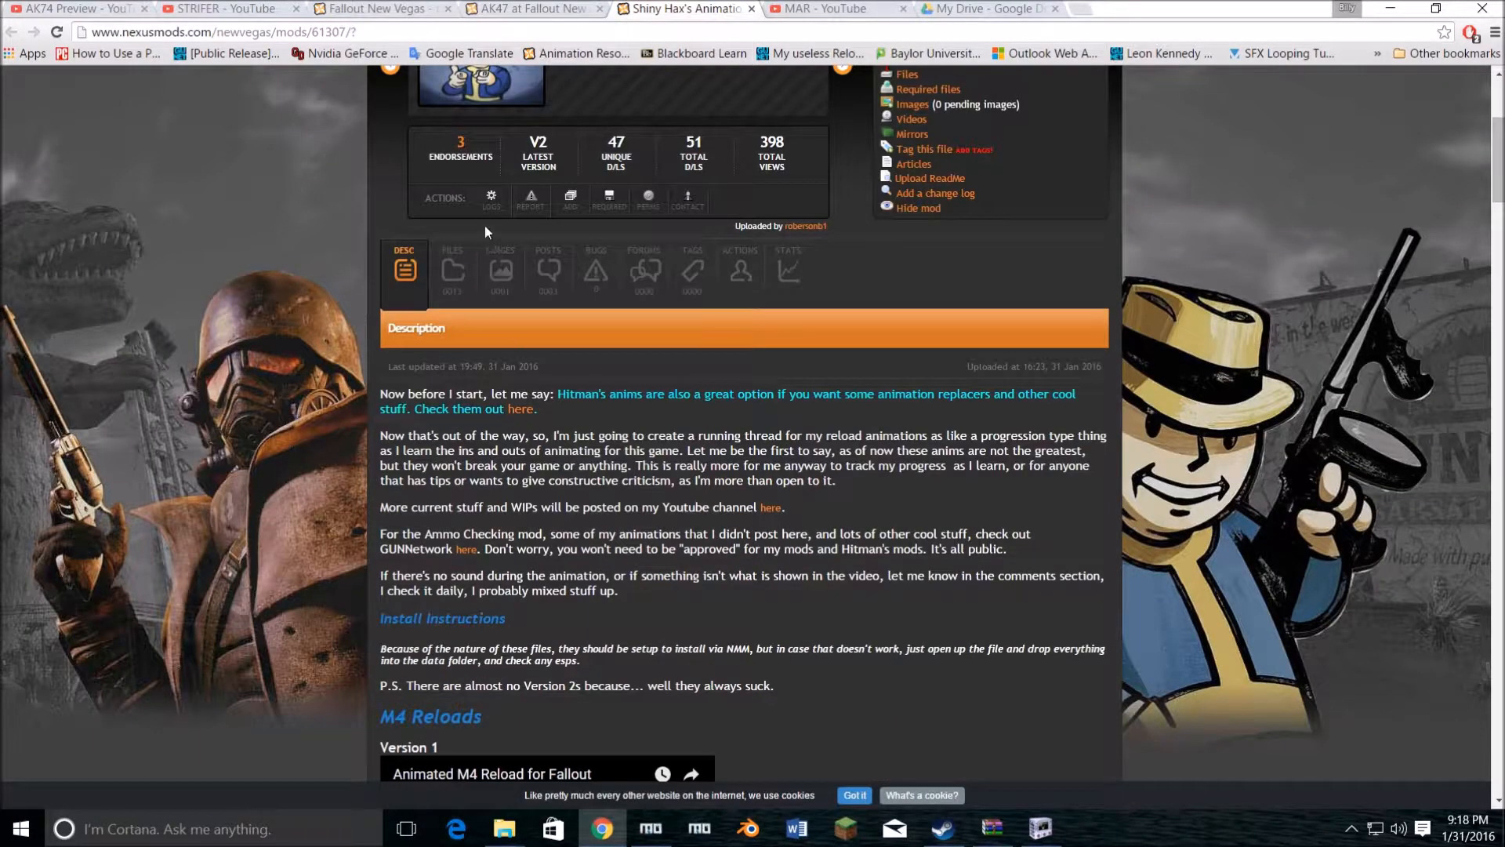
# Step: Open the bookmarked Animation Resources mod page in a separate tab, review its downloadable animation files, and close it
pyautogui.scroll(4, 549, 172)
pyautogui.rightClick(596, 59)
pyautogui.click(643, 64)
pyautogui.click(1137, 8)
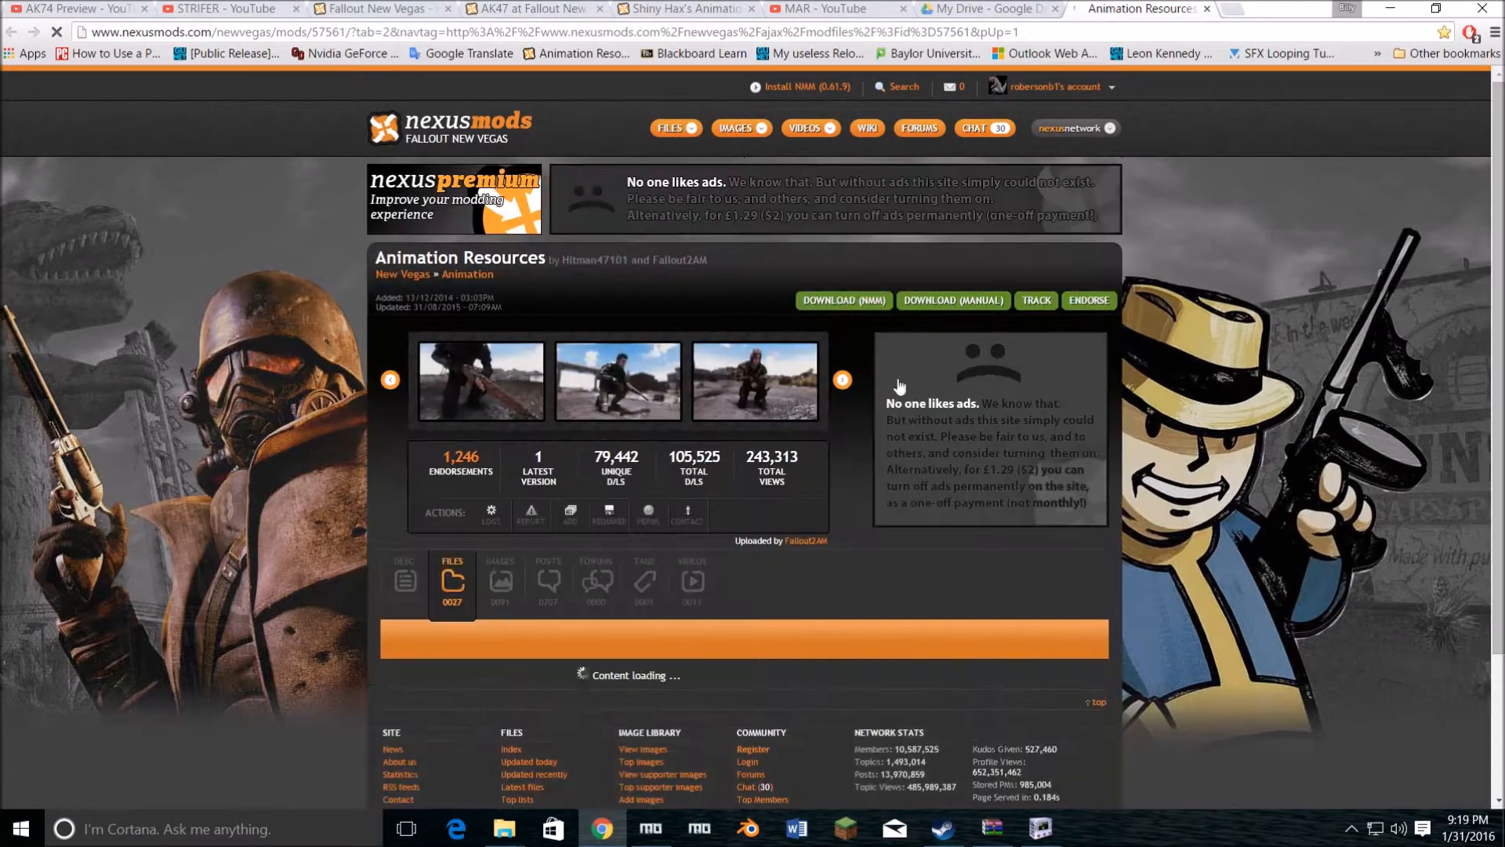
pyautogui.scroll(-10, 525, 611)
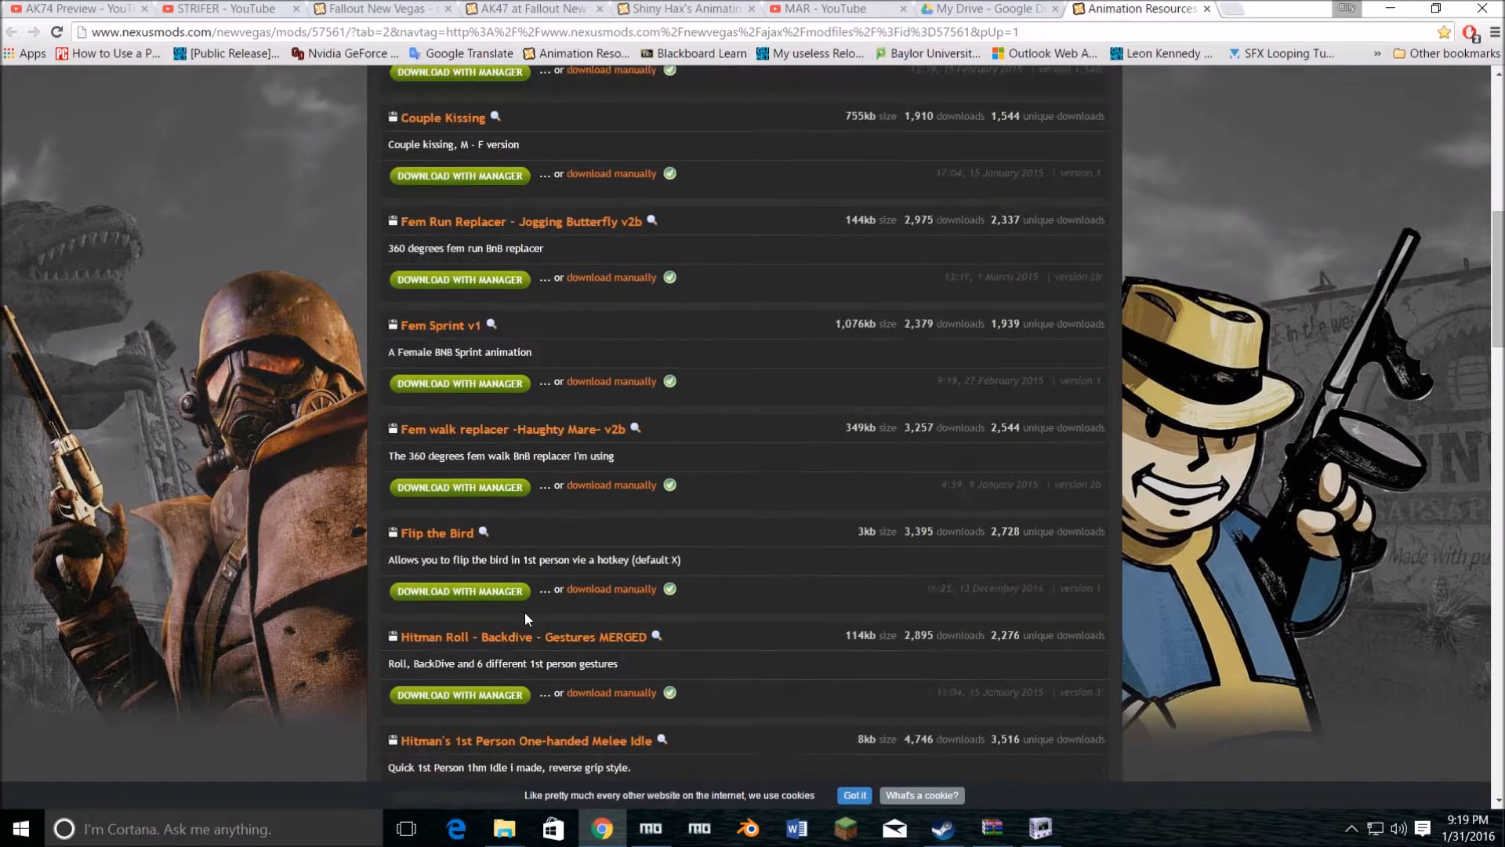
pyautogui.scroll(-4, 523, 611)
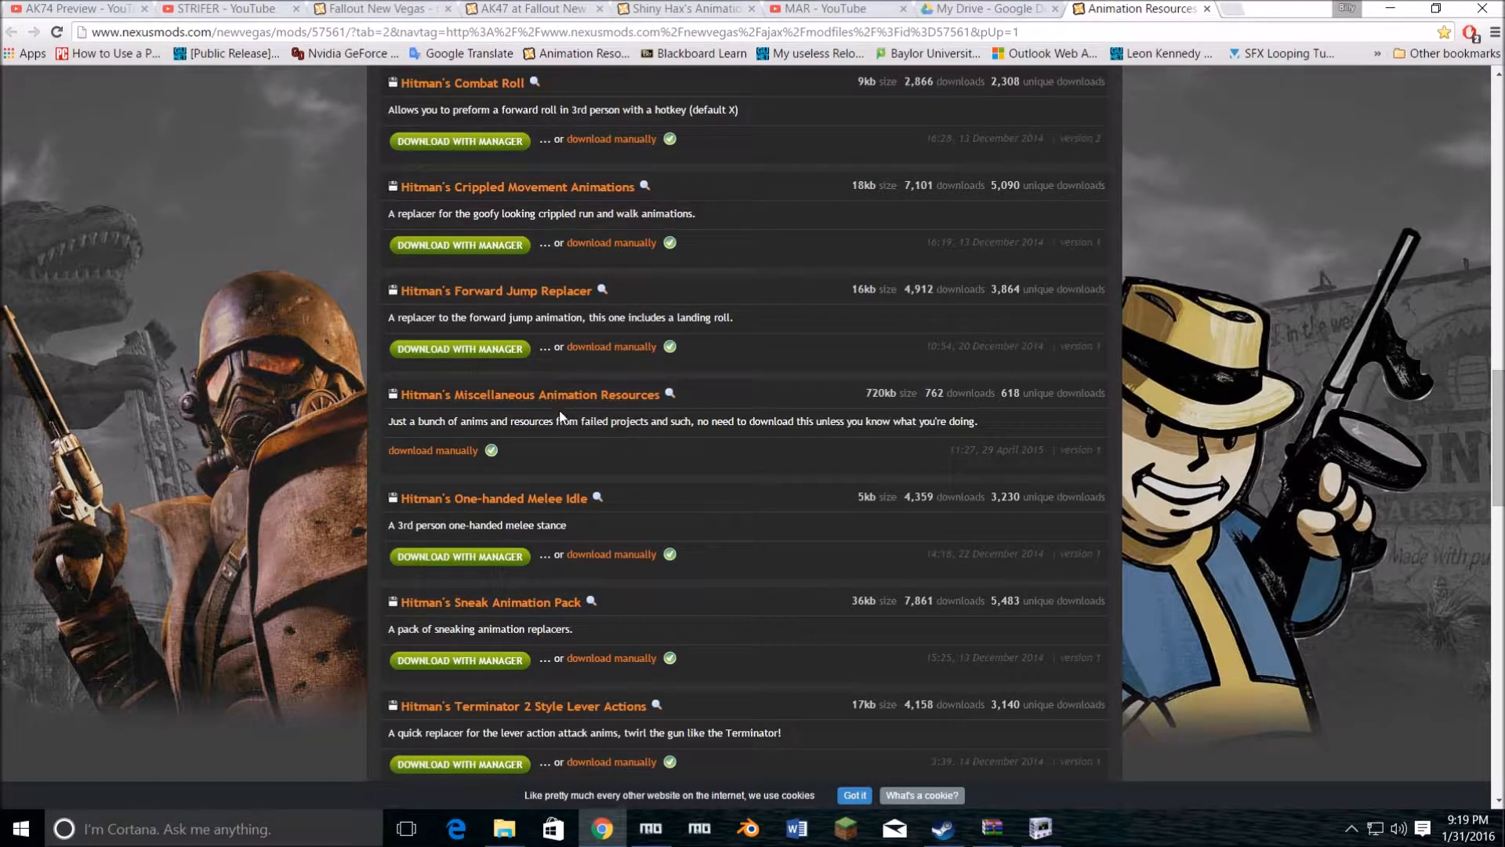
pyautogui.scroll(-7, 551, 511)
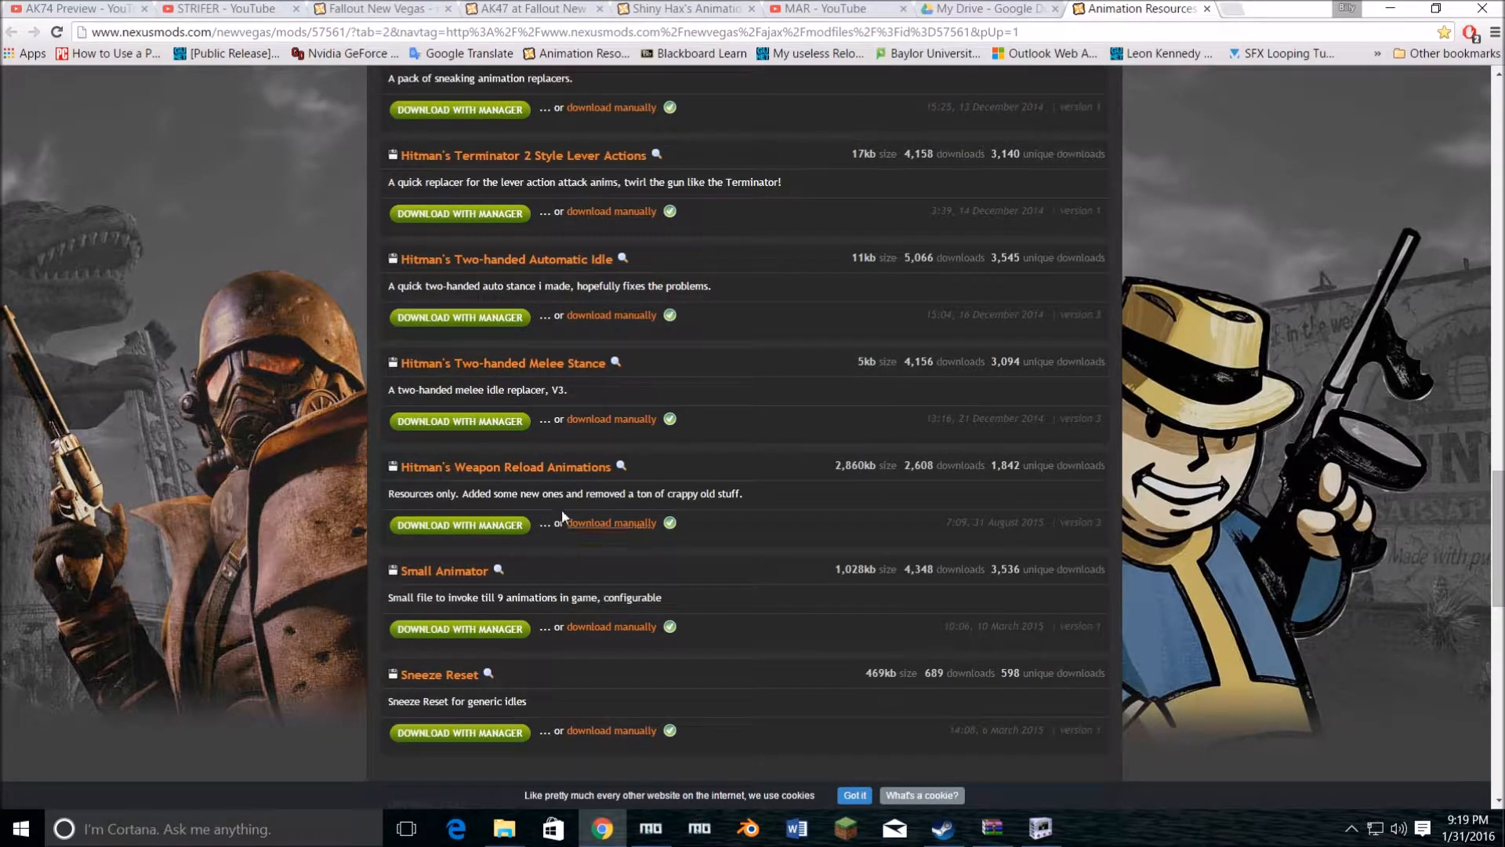
pyautogui.scroll(15, 689, 585)
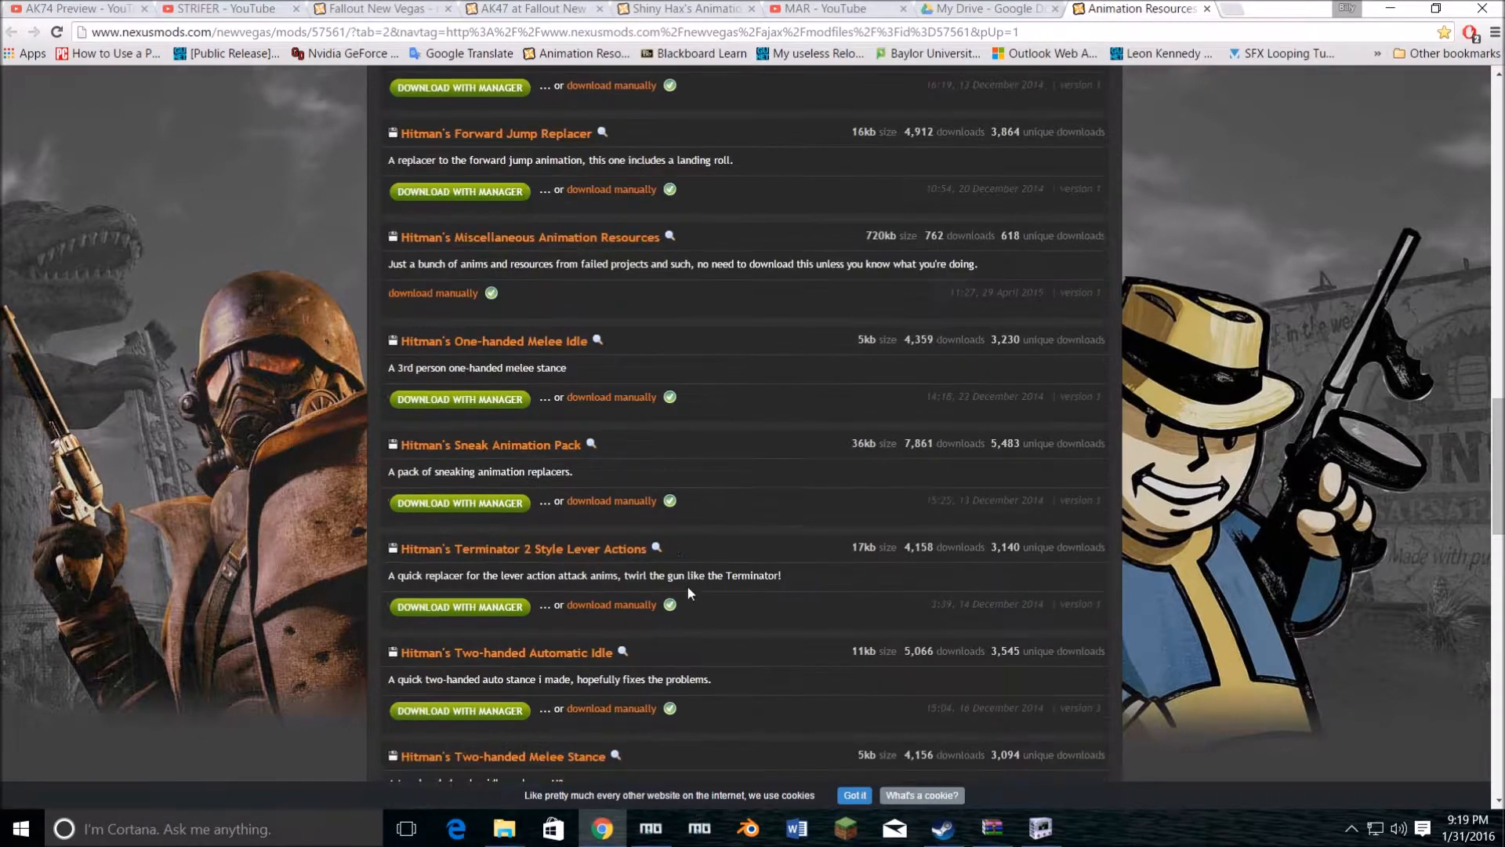
pyautogui.scroll(6, 677, 522)
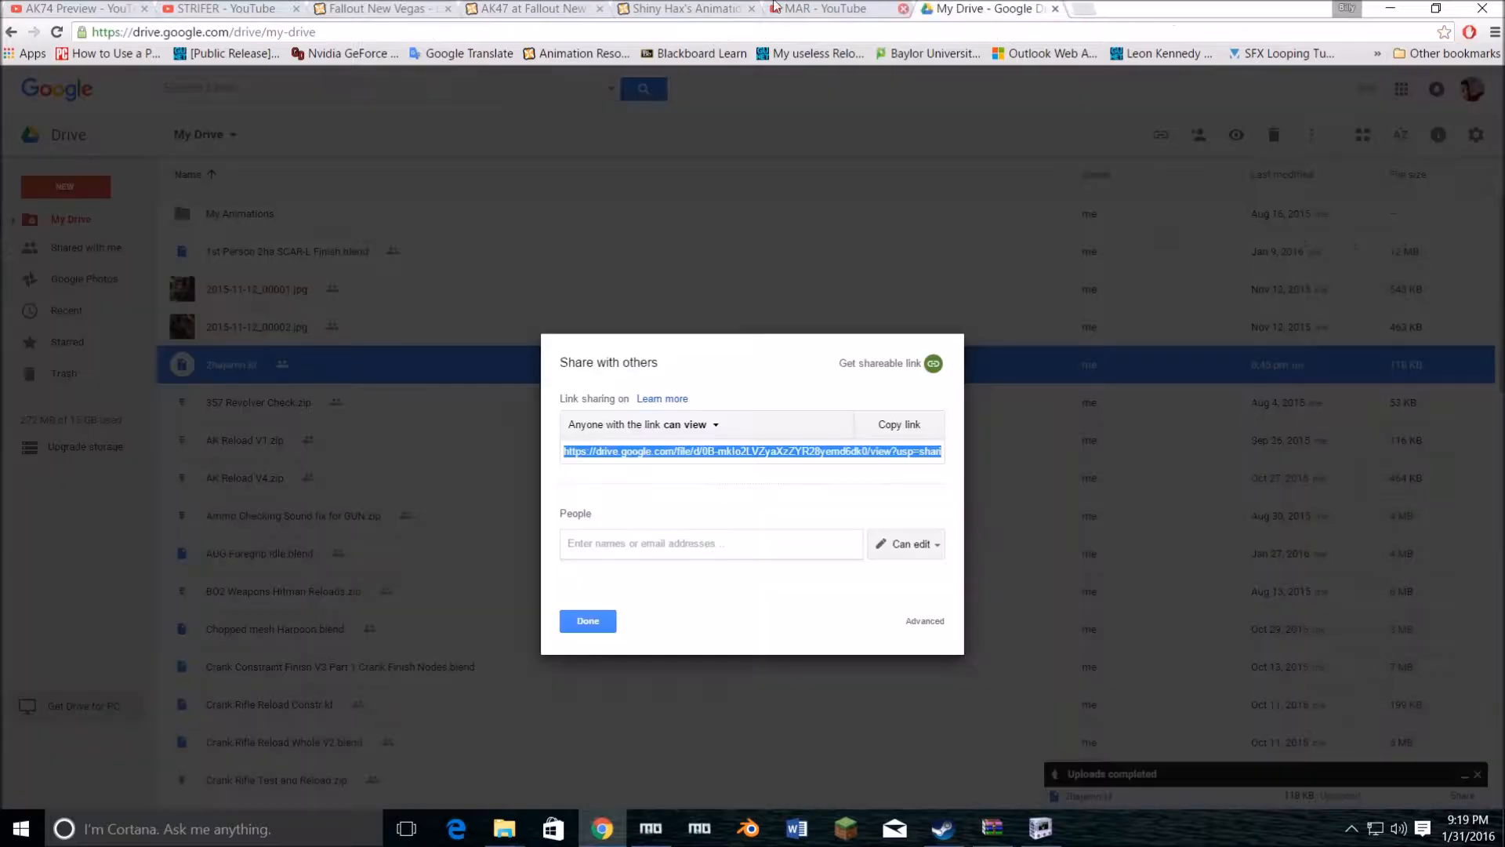
pyautogui.click(1208, 11)
# Step: Find the Version 4 AK reload video in the Shiny Hax's Animation Release description and watch it
pyautogui.click(622, 8)
pyautogui.scroll(-5, 610, 367)
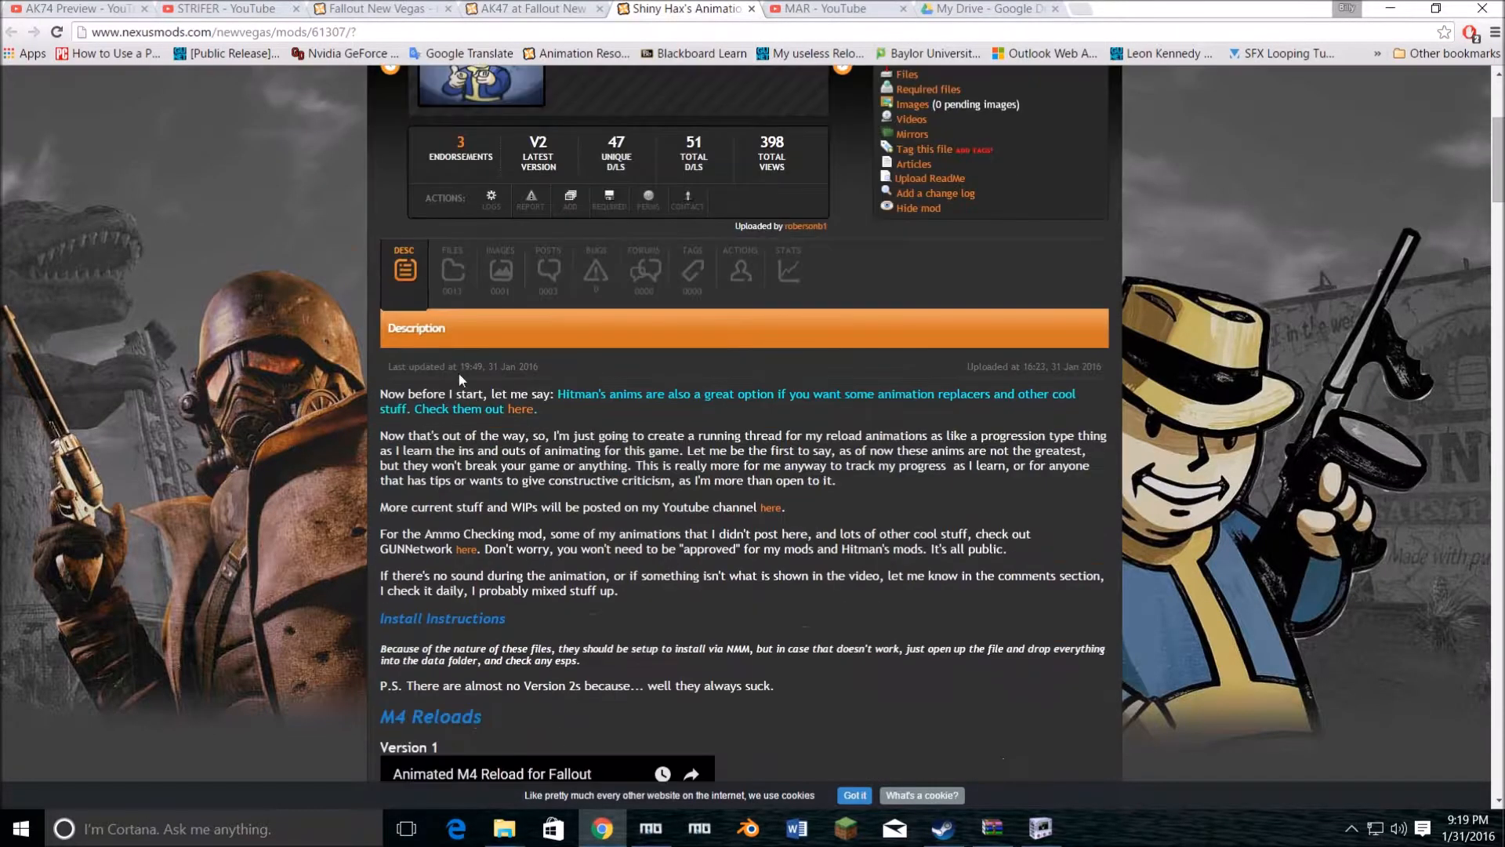
pyautogui.click(455, 268)
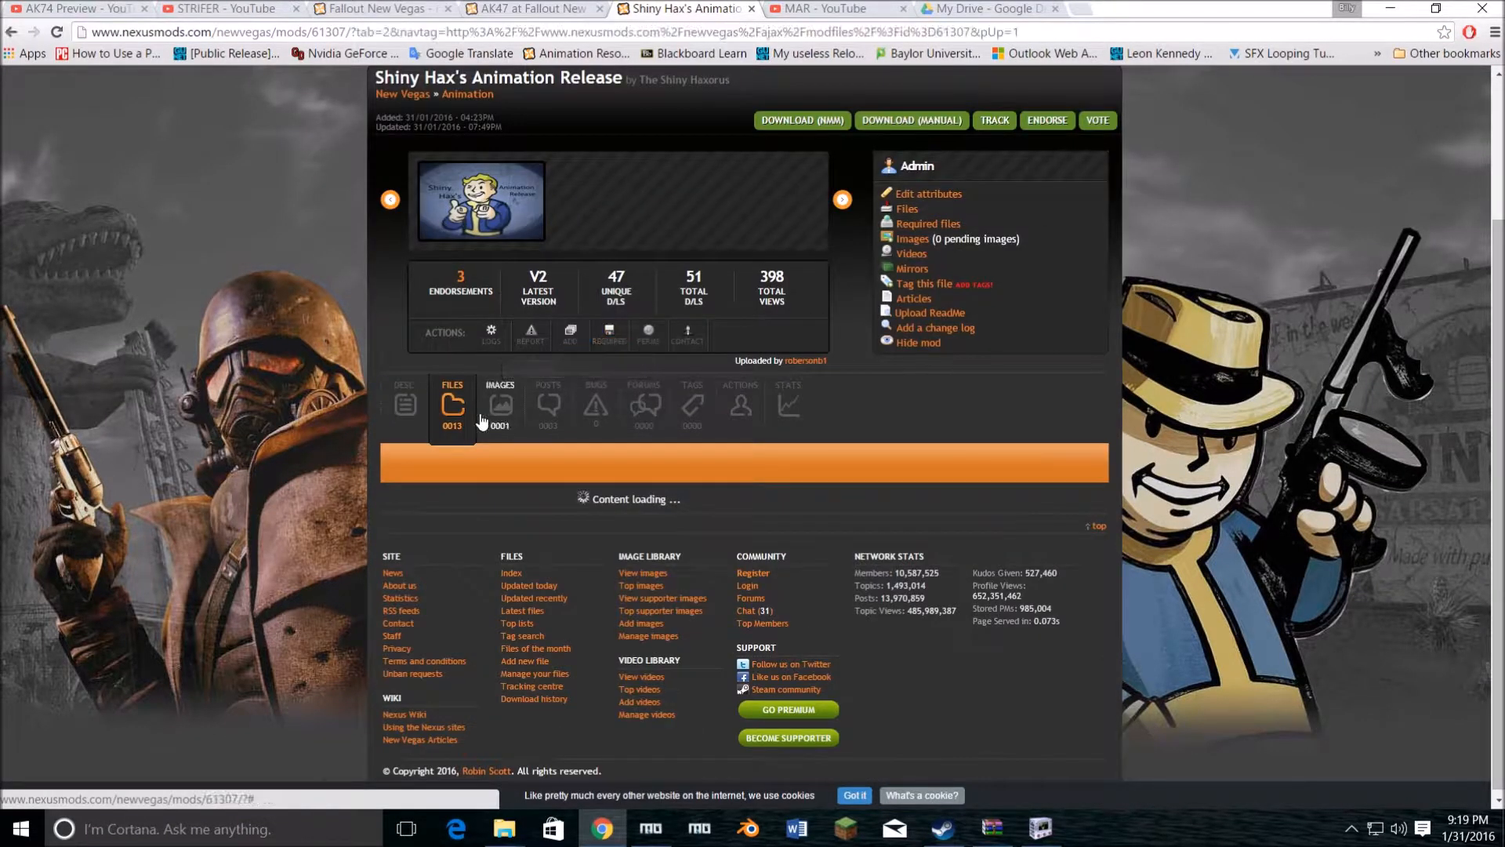
pyautogui.click(415, 408)
pyautogui.scroll(-3, 539, 476)
pyautogui.scroll(-7, 539, 476)
pyautogui.scroll(-12, 836, 468)
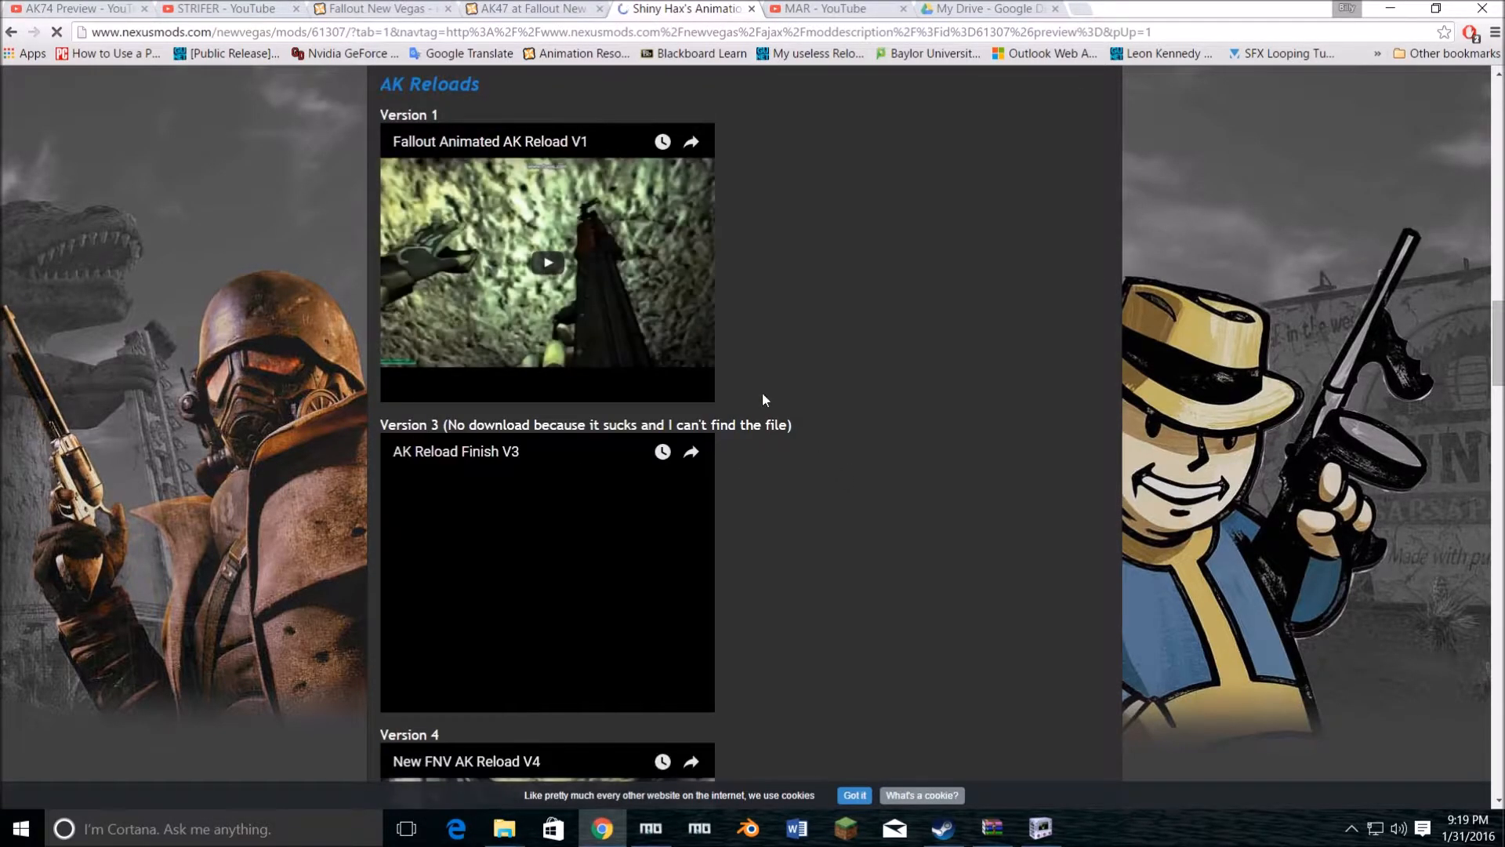
pyautogui.scroll(-5, 788, 415)
pyautogui.scroll(-2, 788, 421)
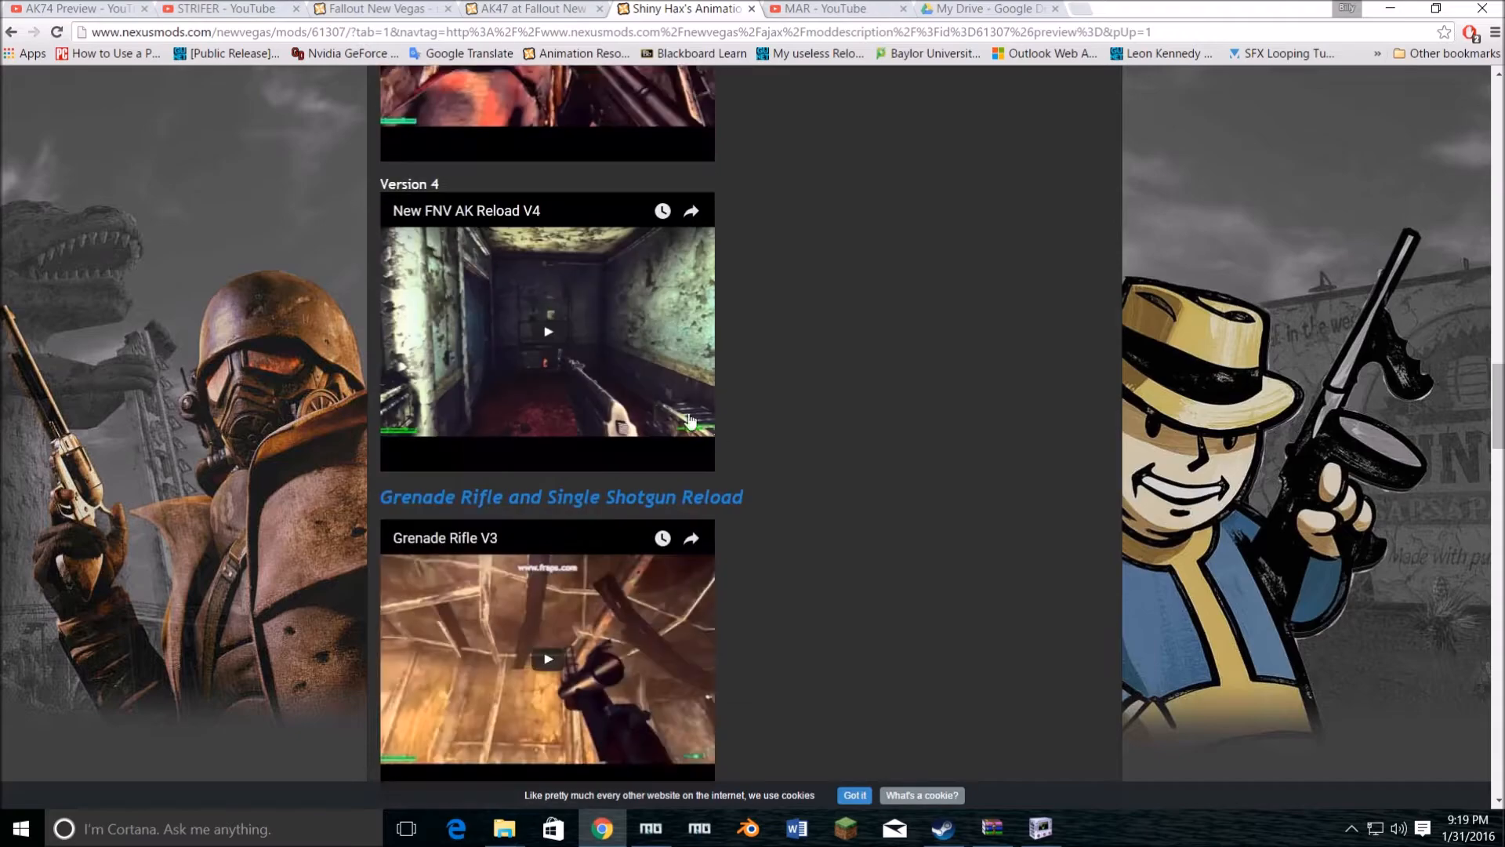
pyautogui.click(548, 332)
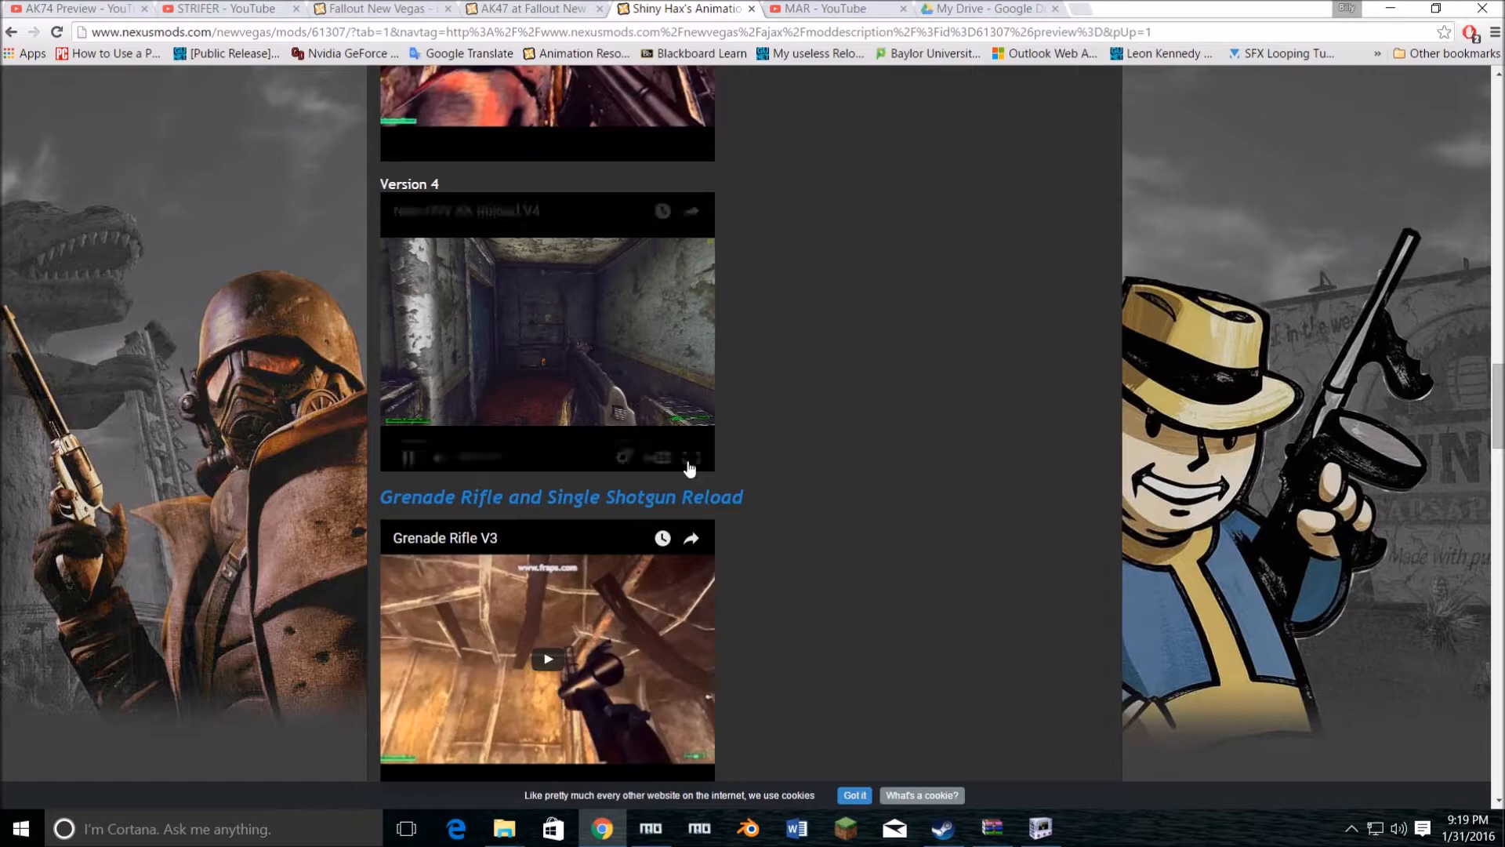
pyautogui.click(622, 456)
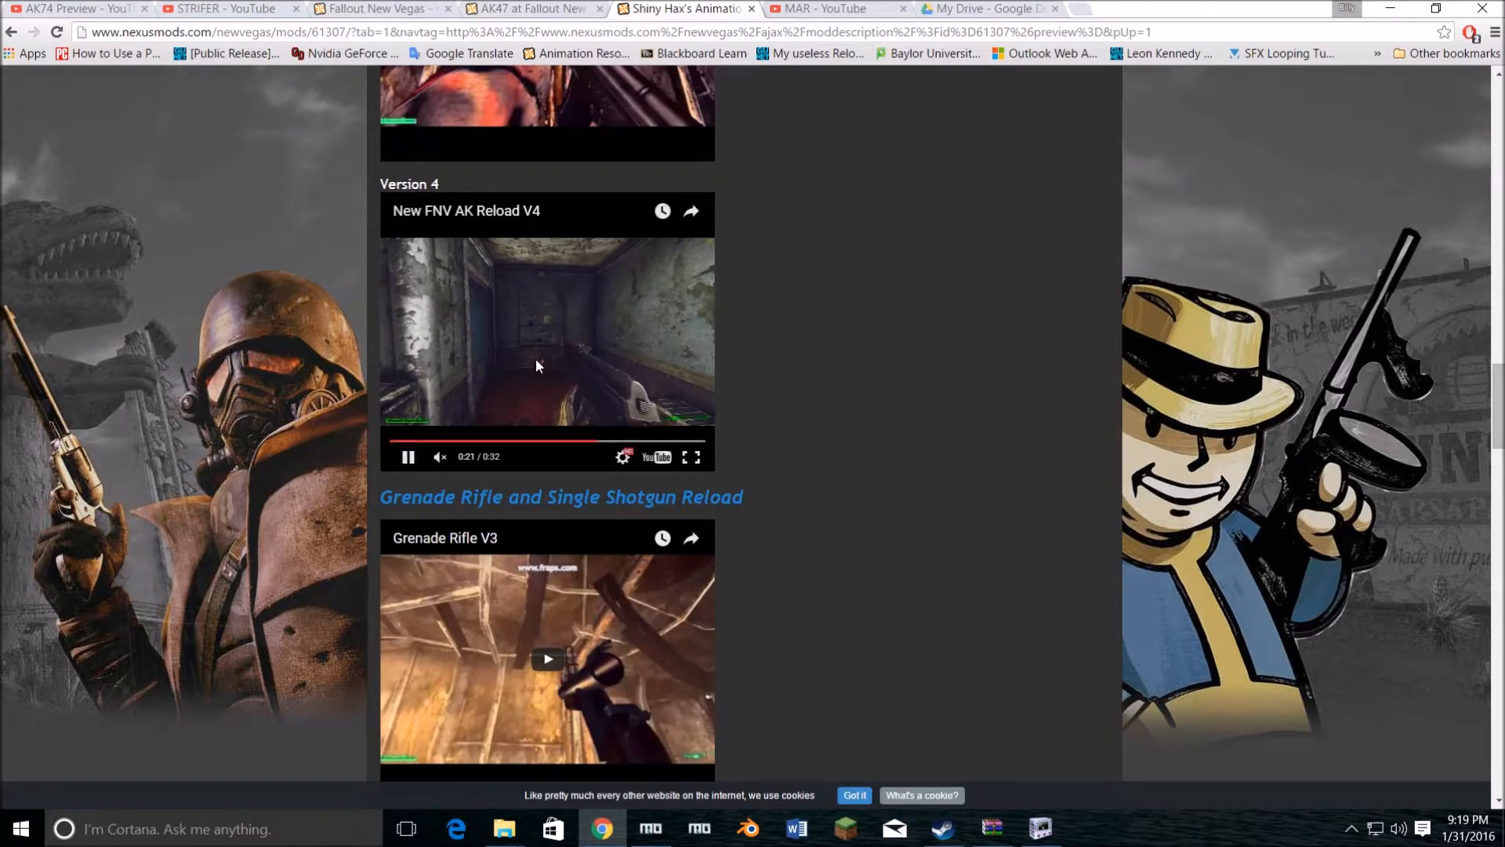
pyautogui.click(582, 348)
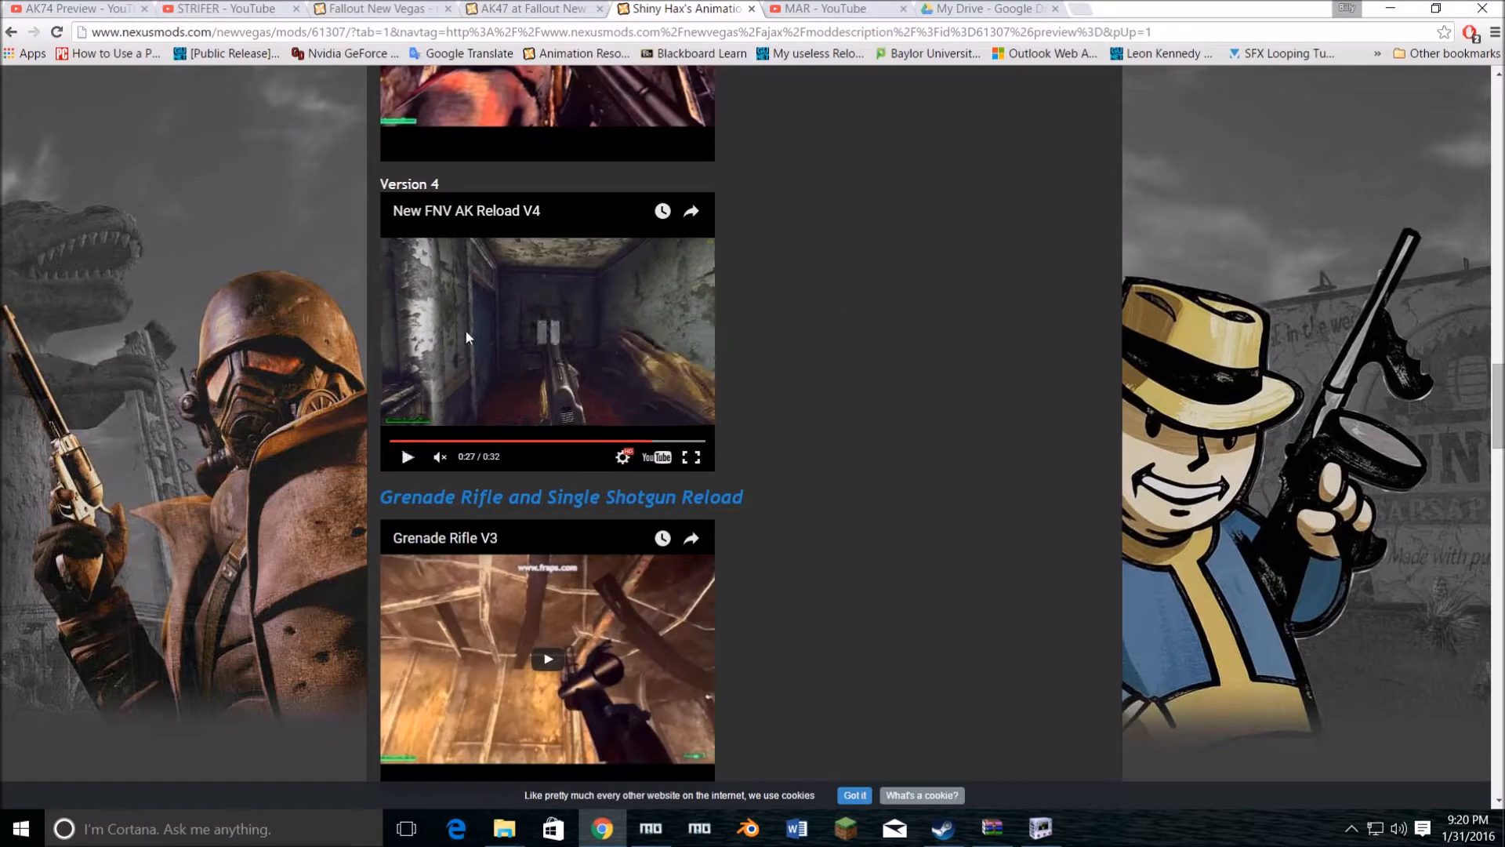
# Step: Examine the downloadable reload and equip animations in the files list of Shiny Hax's Animation Release
pyautogui.scroll(15, 684, 382)
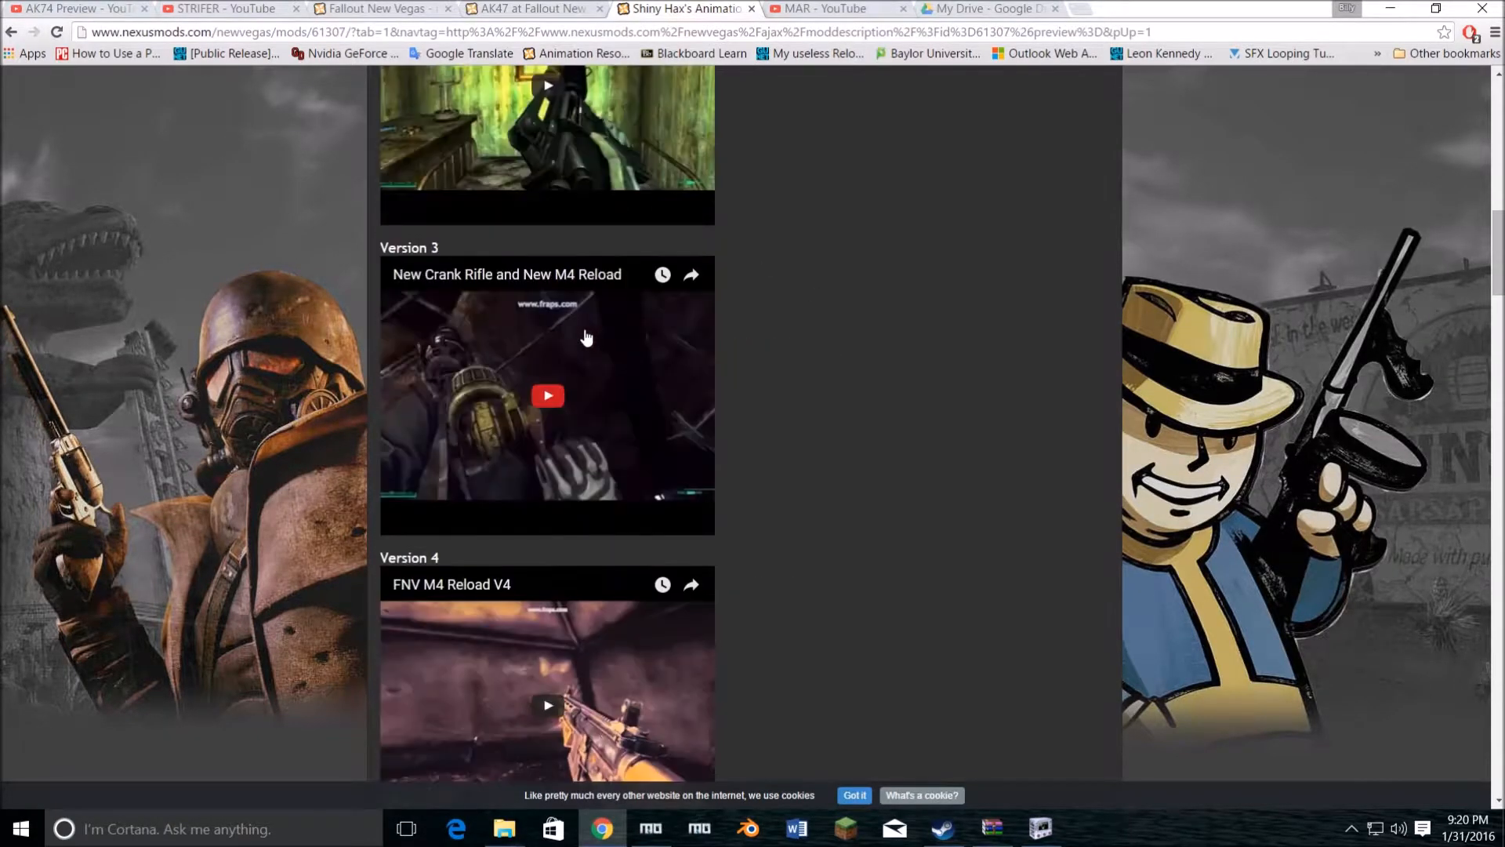
pyautogui.click(453, 330)
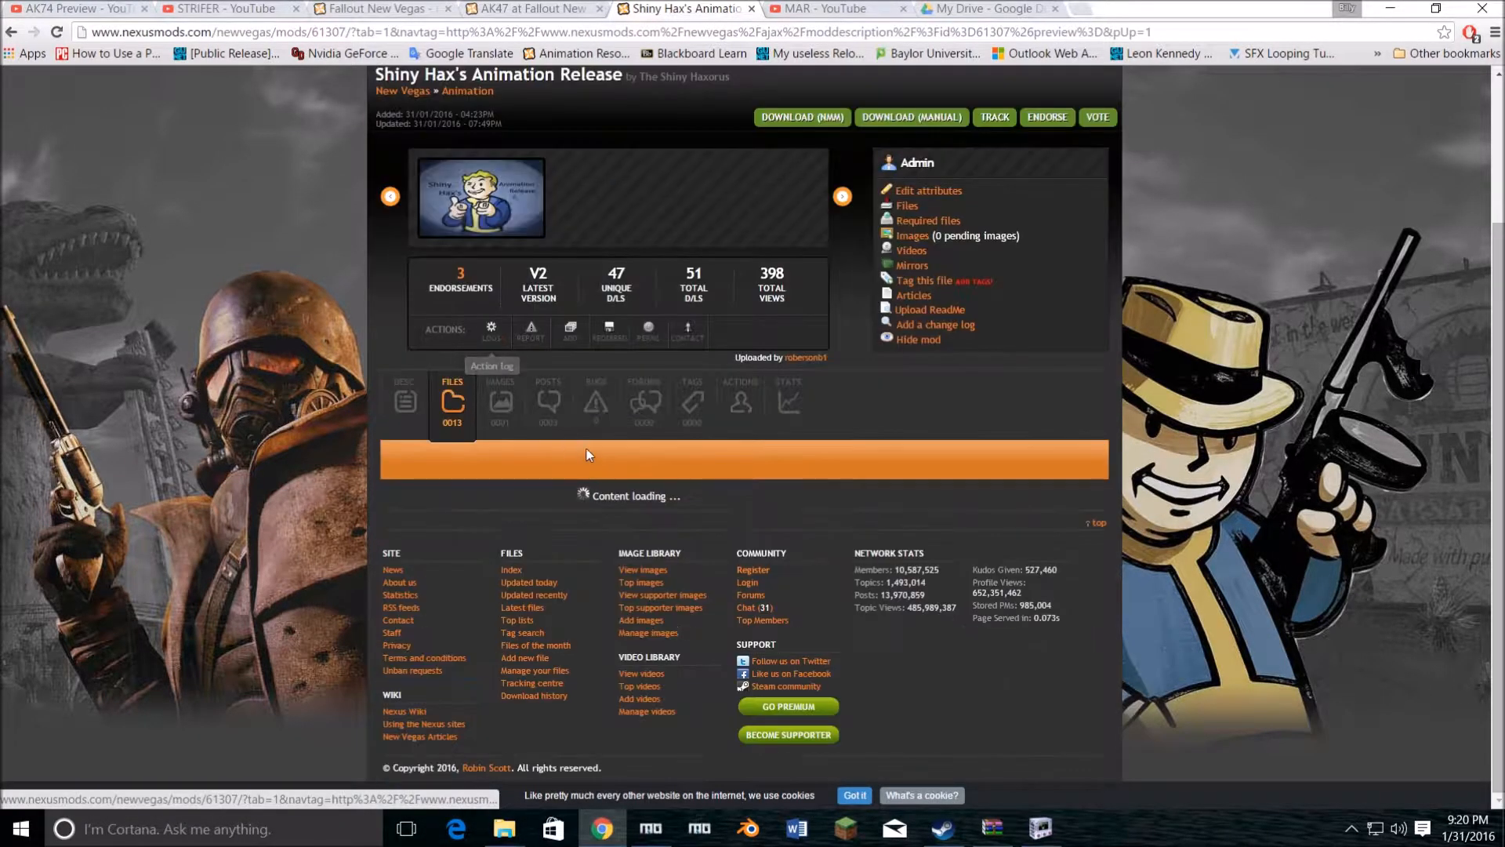
pyautogui.scroll(-3, 541, 486)
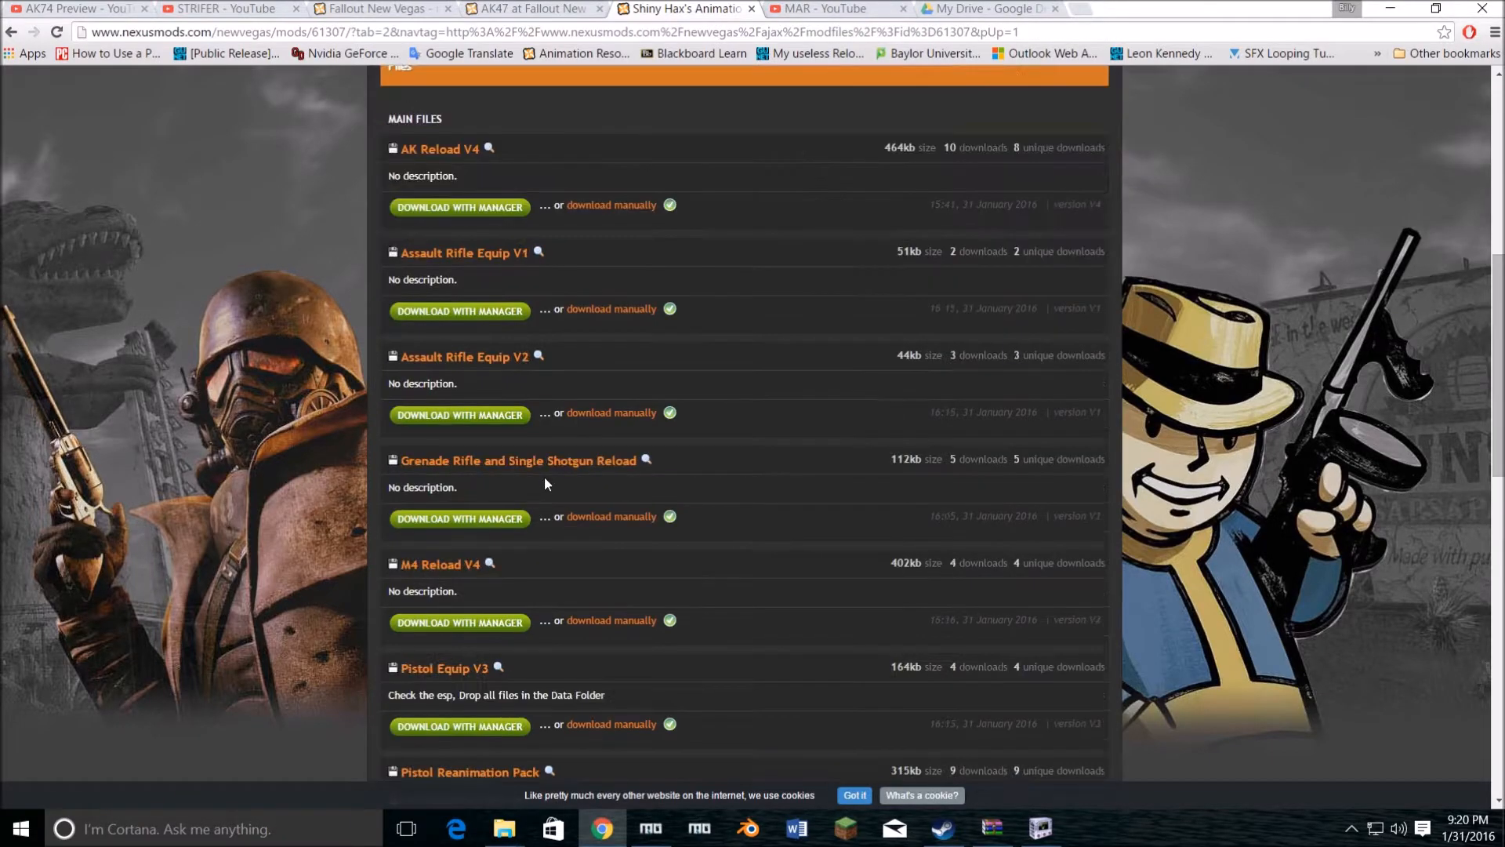
pyautogui.scroll(-3, 545, 480)
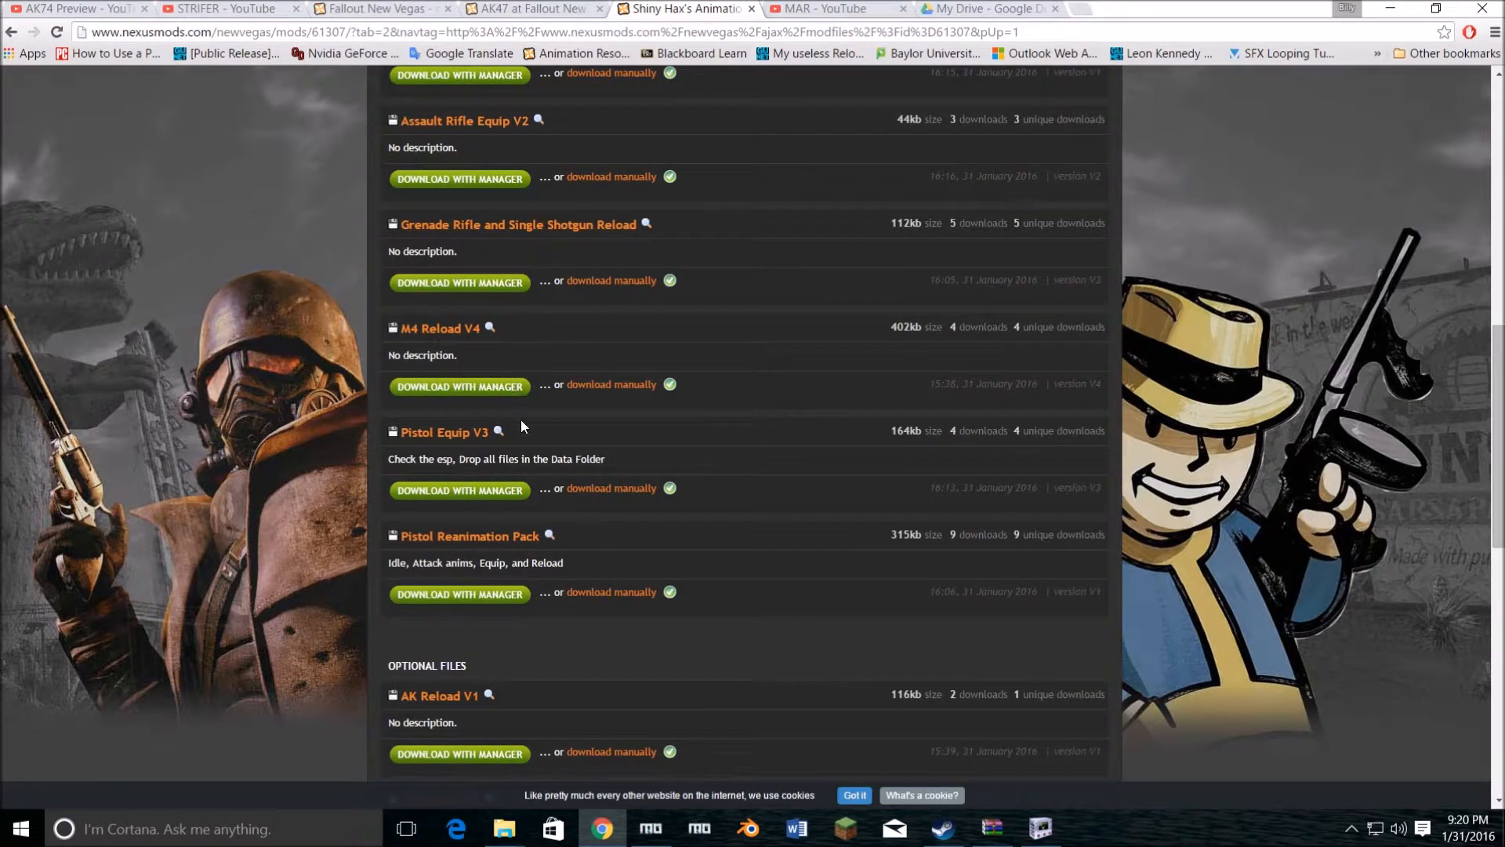
# Step: Download the AK Reload V4 main file manually and open its ZIP archive in WinRAR
pyautogui.scroll(-7, 521, 418)
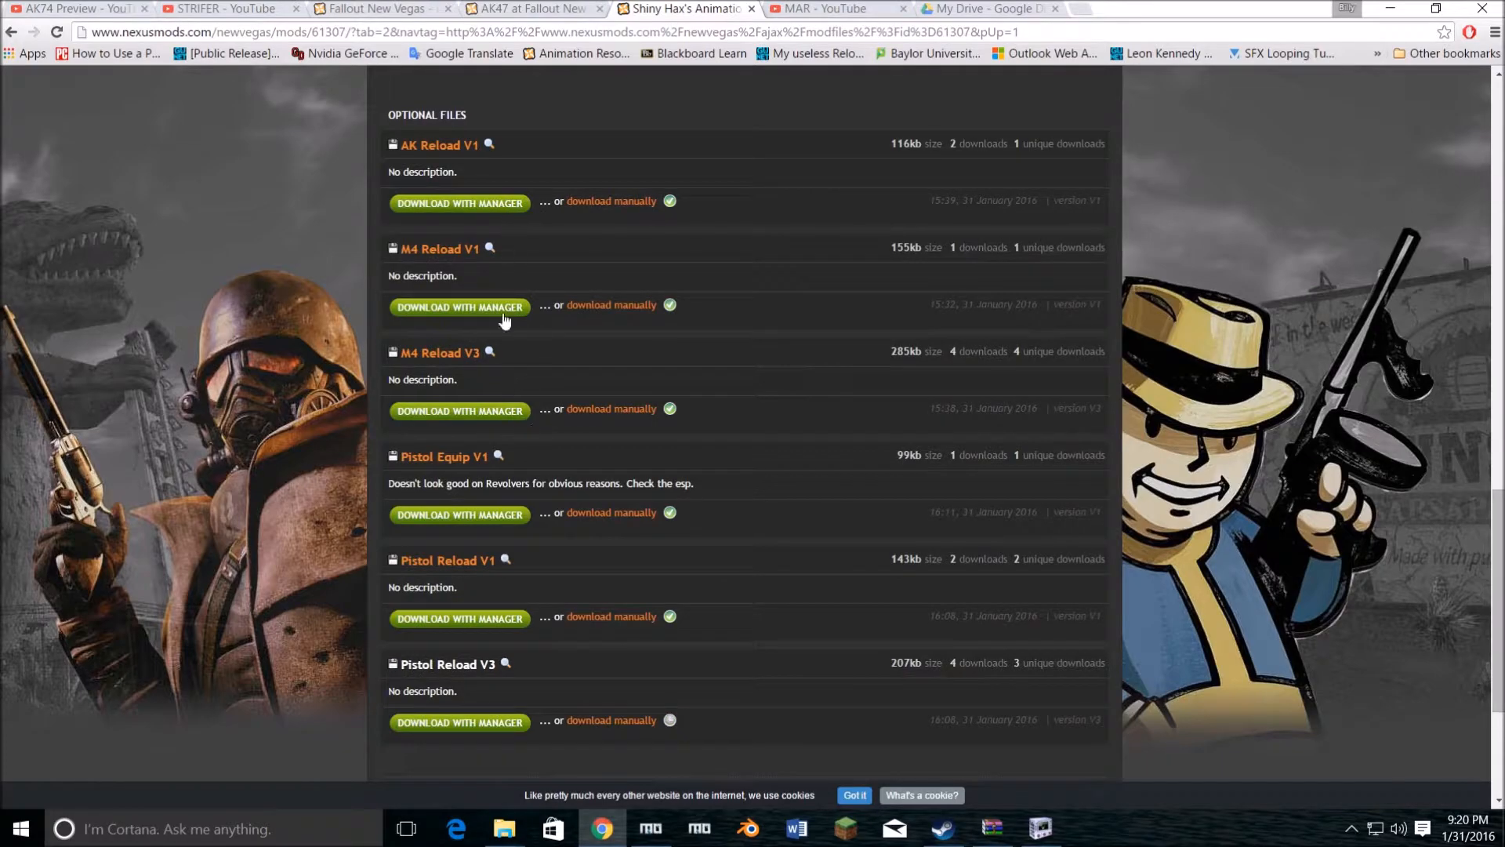
pyautogui.scroll(10, 500, 301)
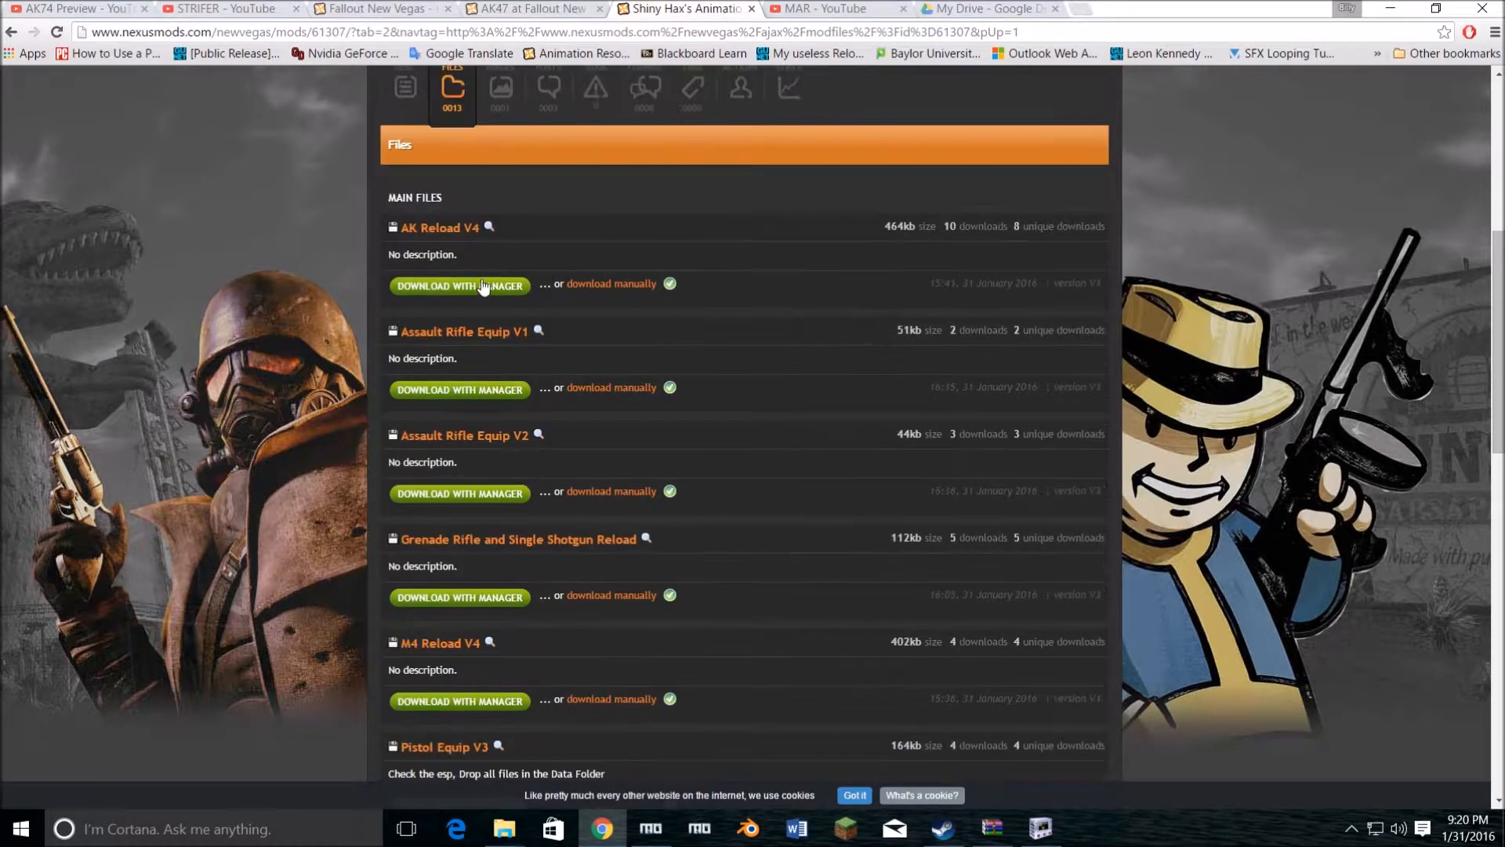
pyautogui.click(593, 288)
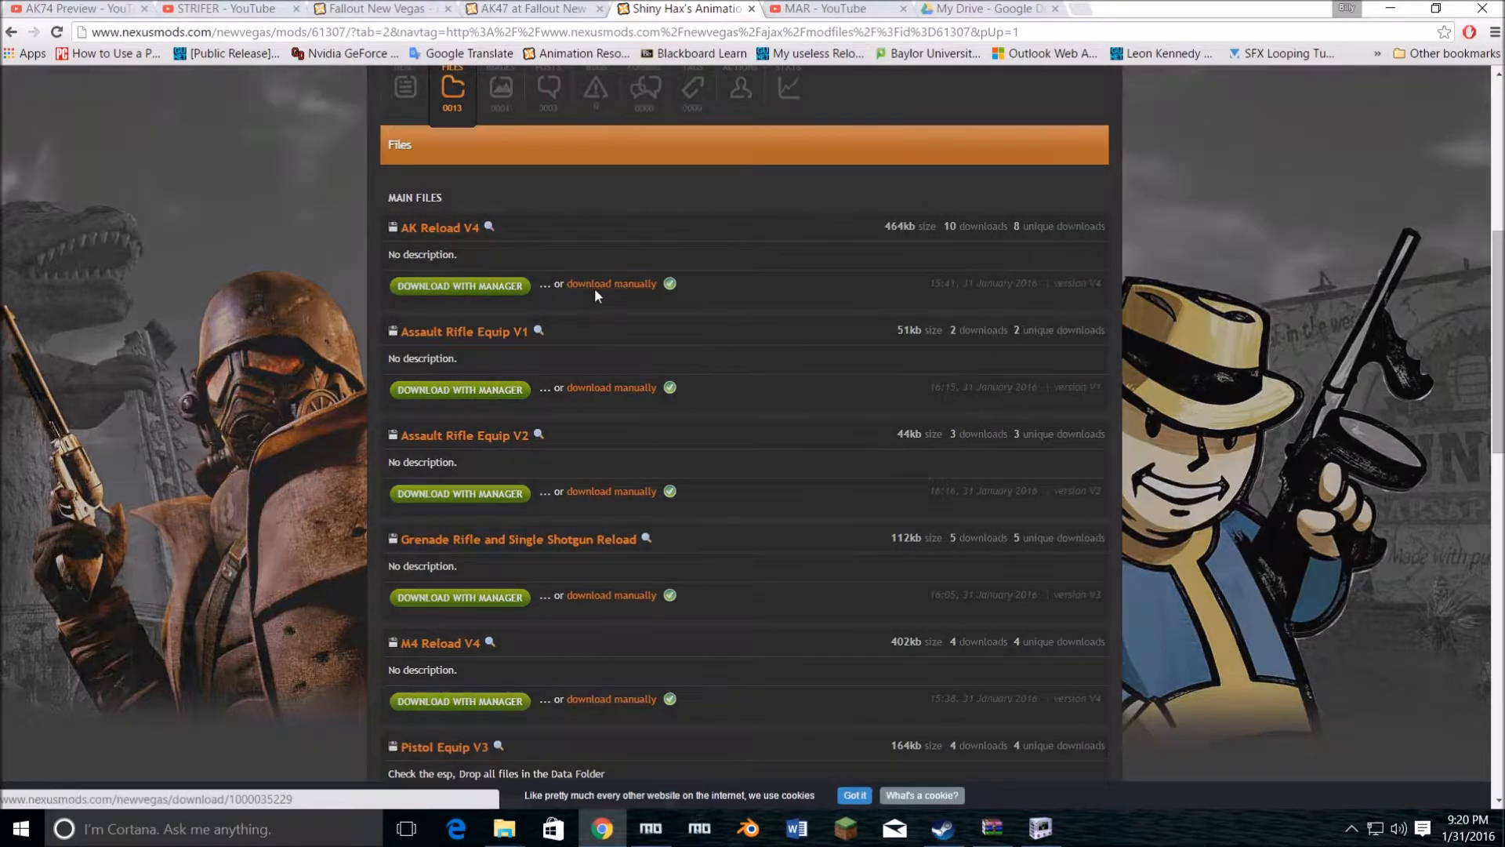
pyautogui.click(227, 541)
pyautogui.click(105, 784)
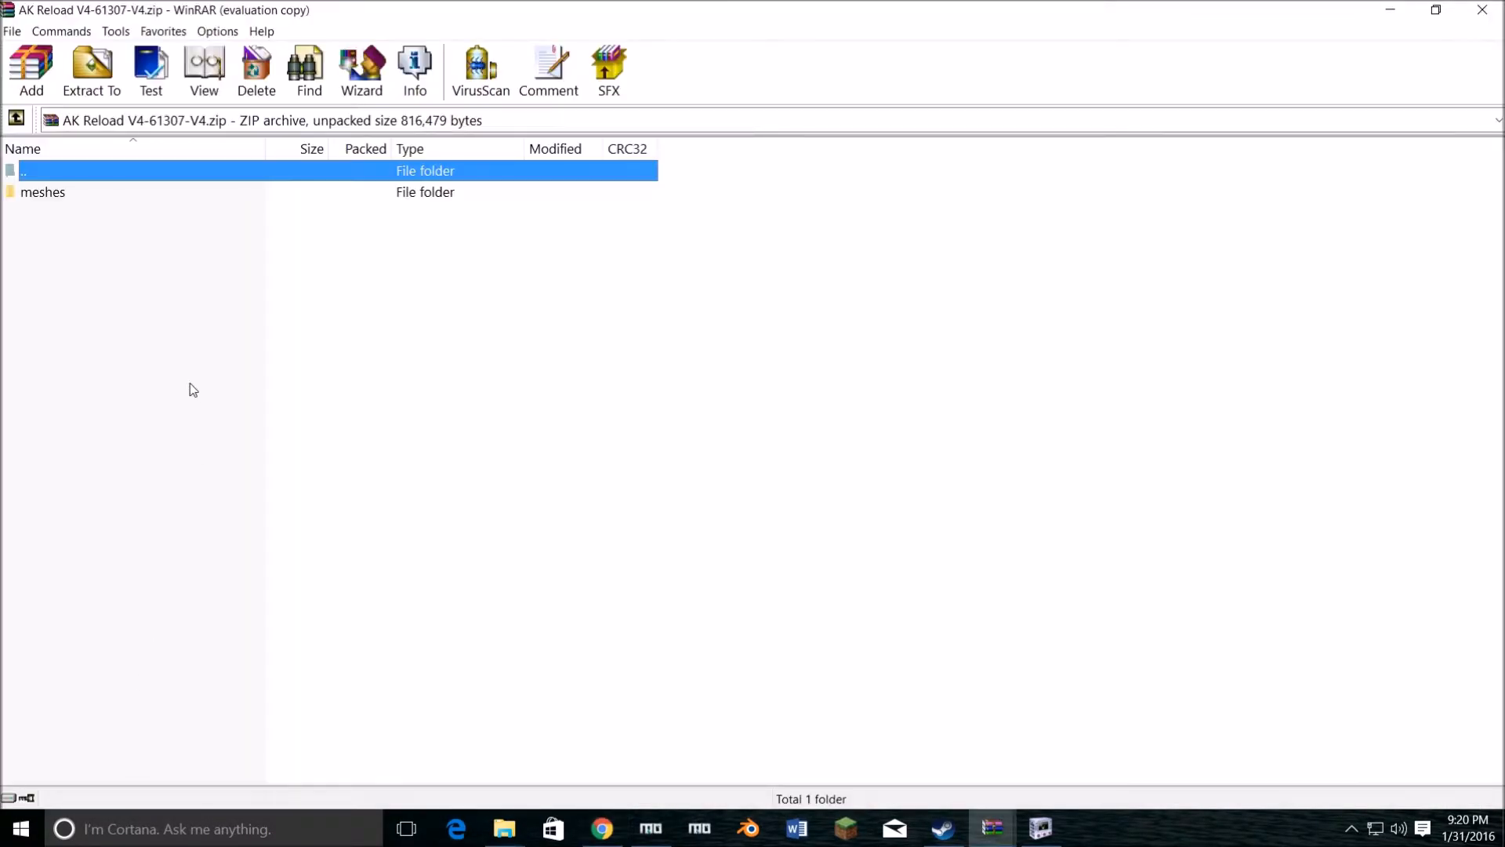
# Step: Browse the _1stperson and _male folders under meshes\characters in the archive and select 2hareloadm.kf in _1stperson
pyautogui.doubleClick(35, 194)
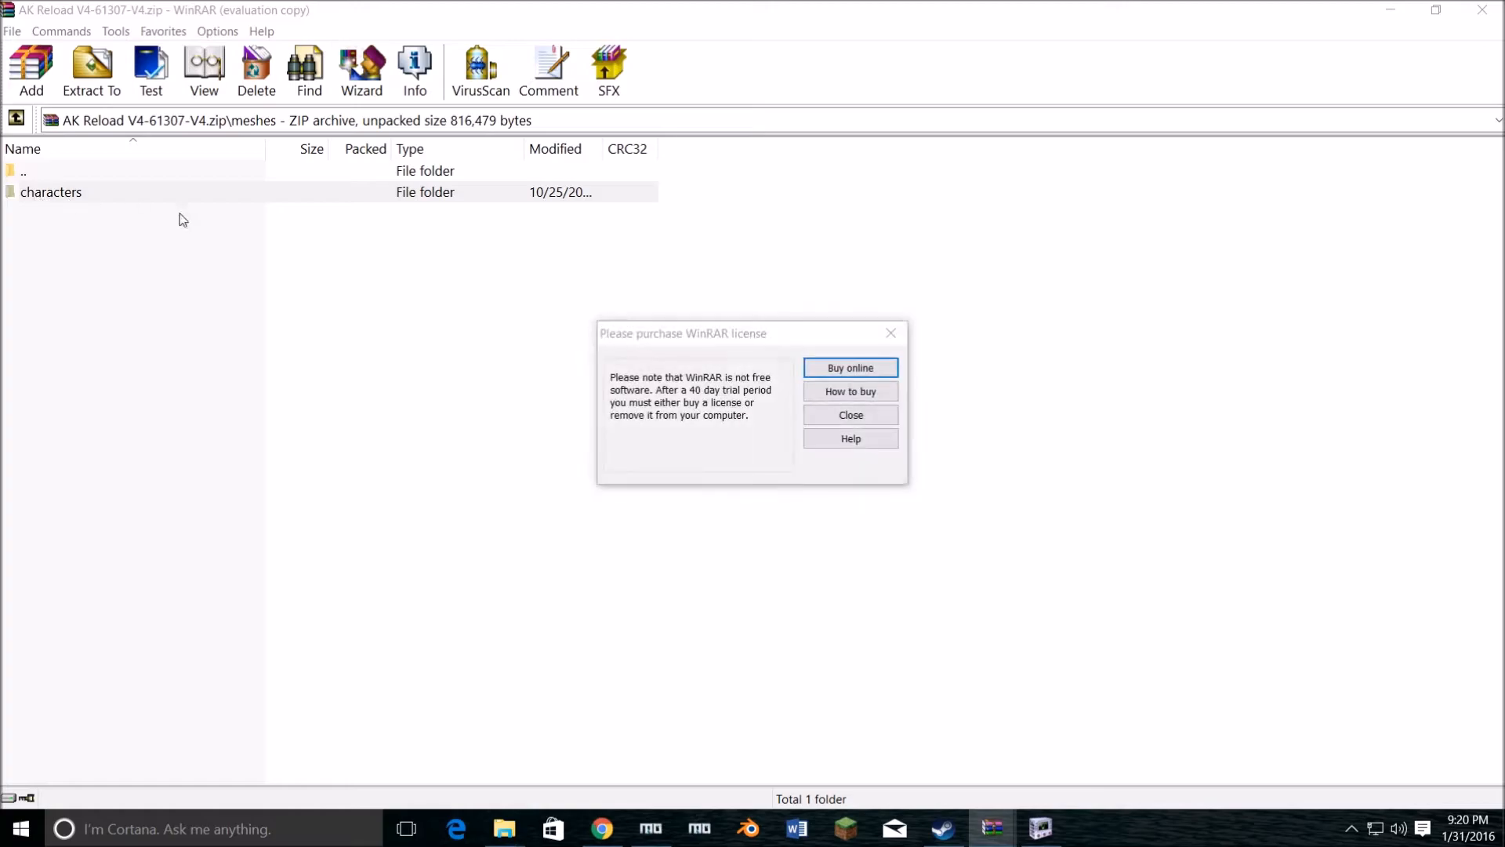
pyautogui.click(886, 334)
pyautogui.doubleClick(138, 196)
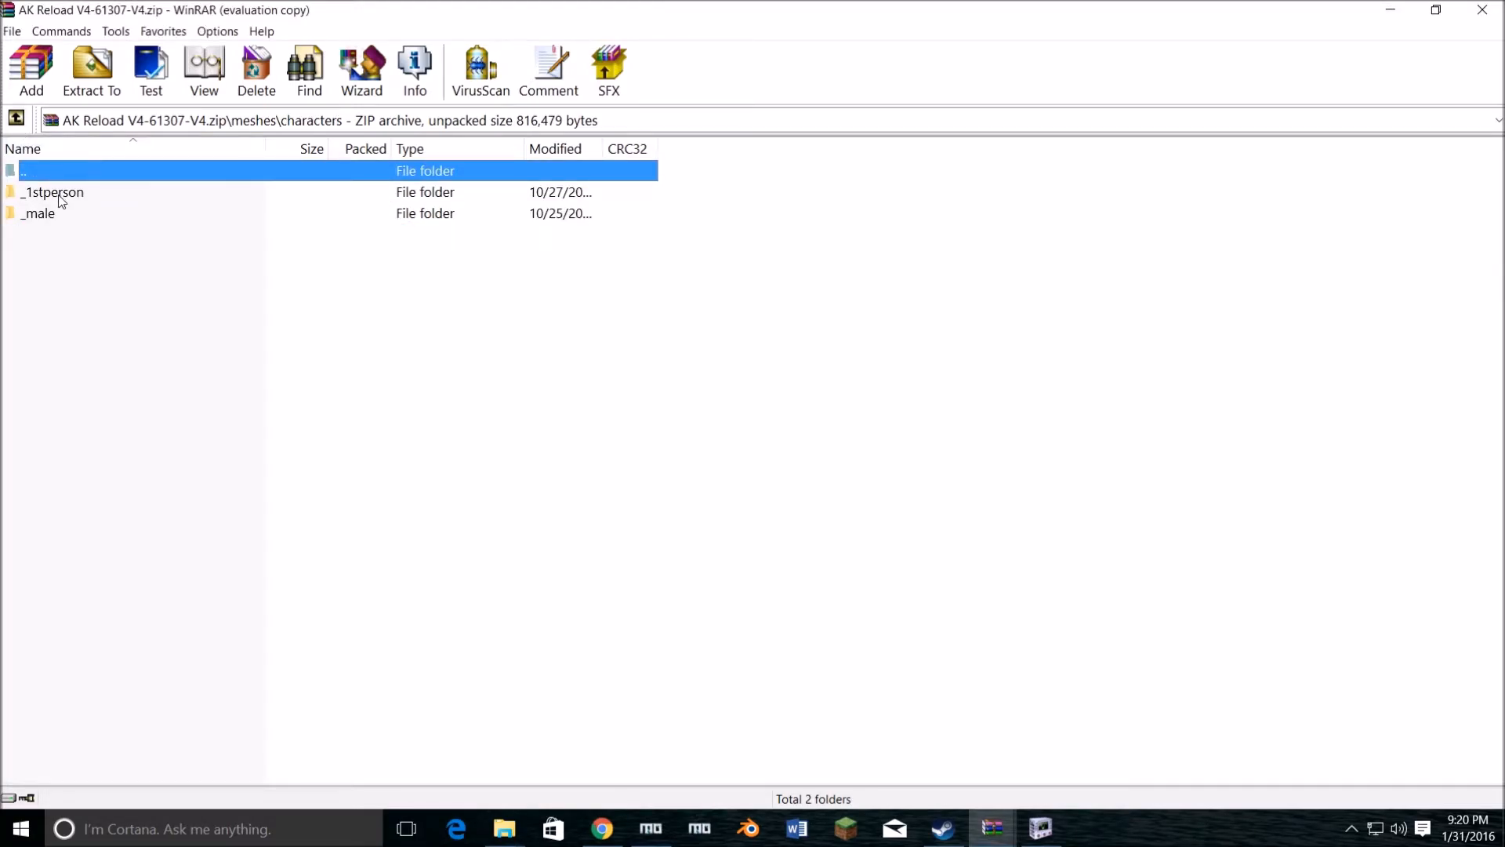
pyautogui.doubleClick(61, 196)
pyautogui.click(15, 119)
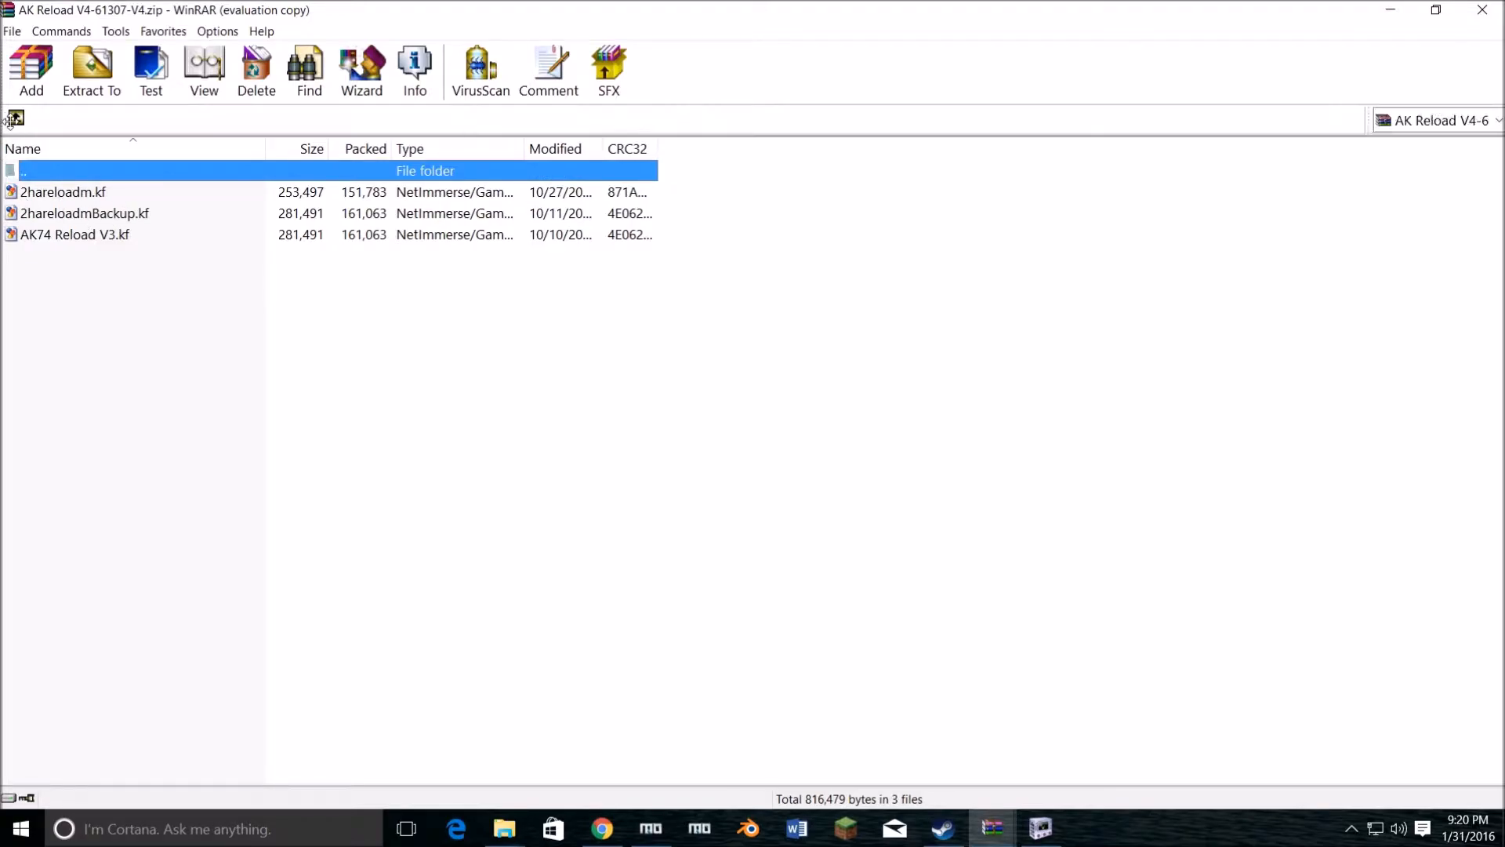
pyautogui.doubleClick(47, 214)
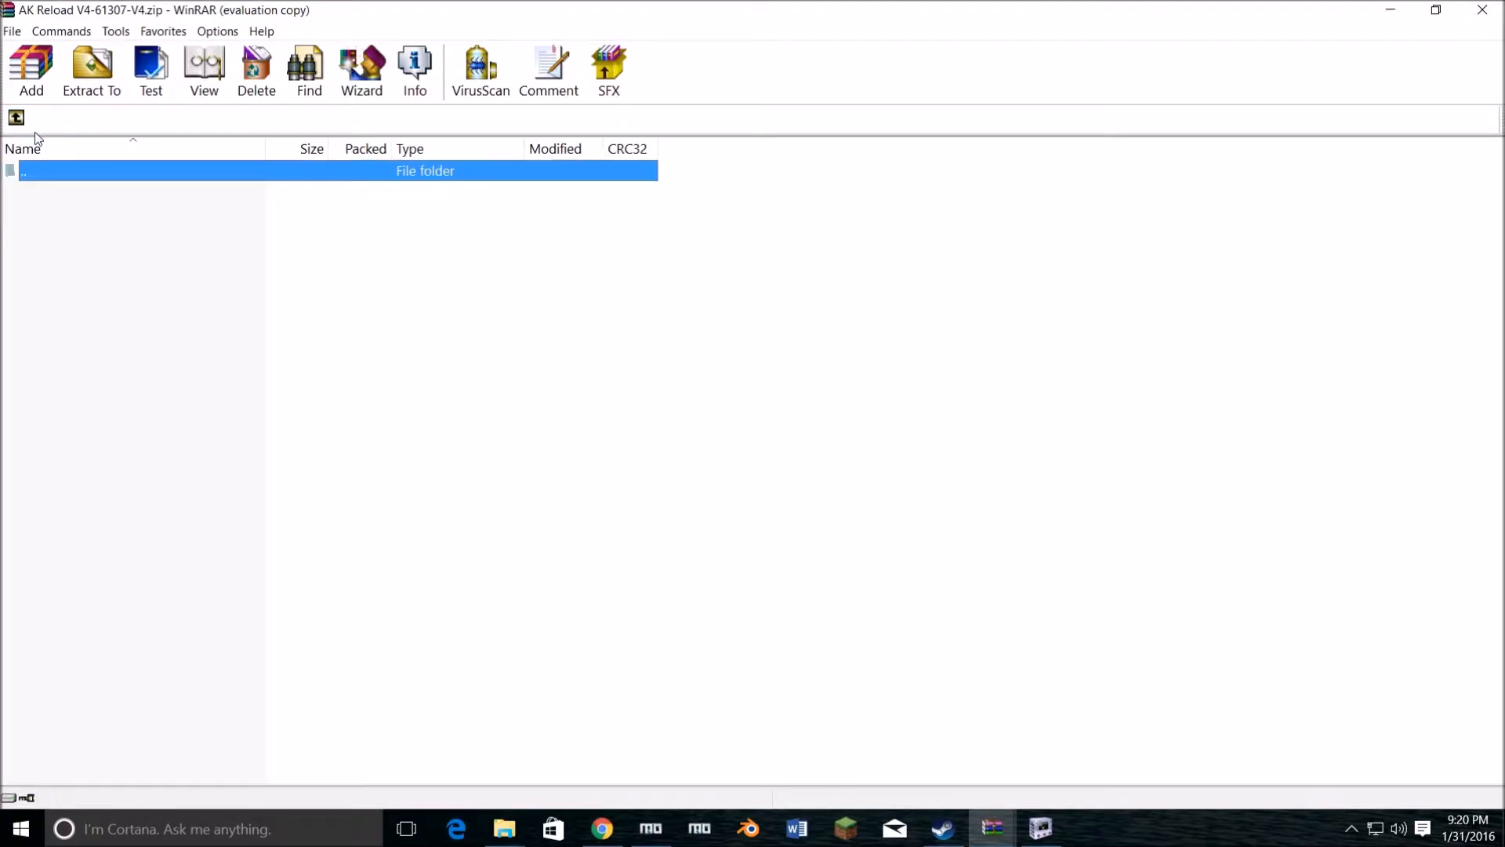
pyautogui.click(15, 118)
pyautogui.doubleClick(49, 192)
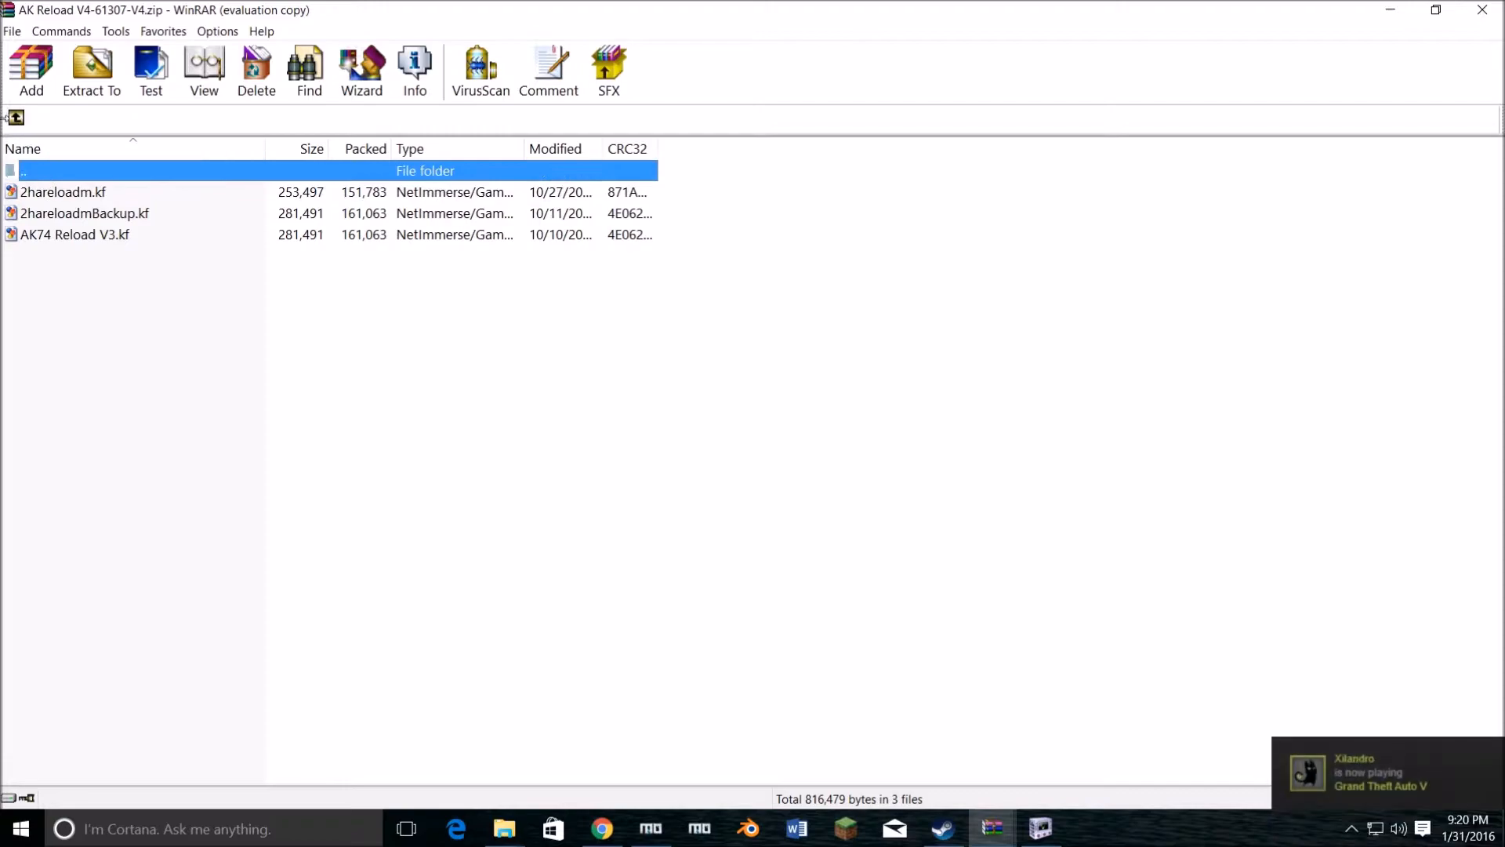
pyautogui.click(72, 194)
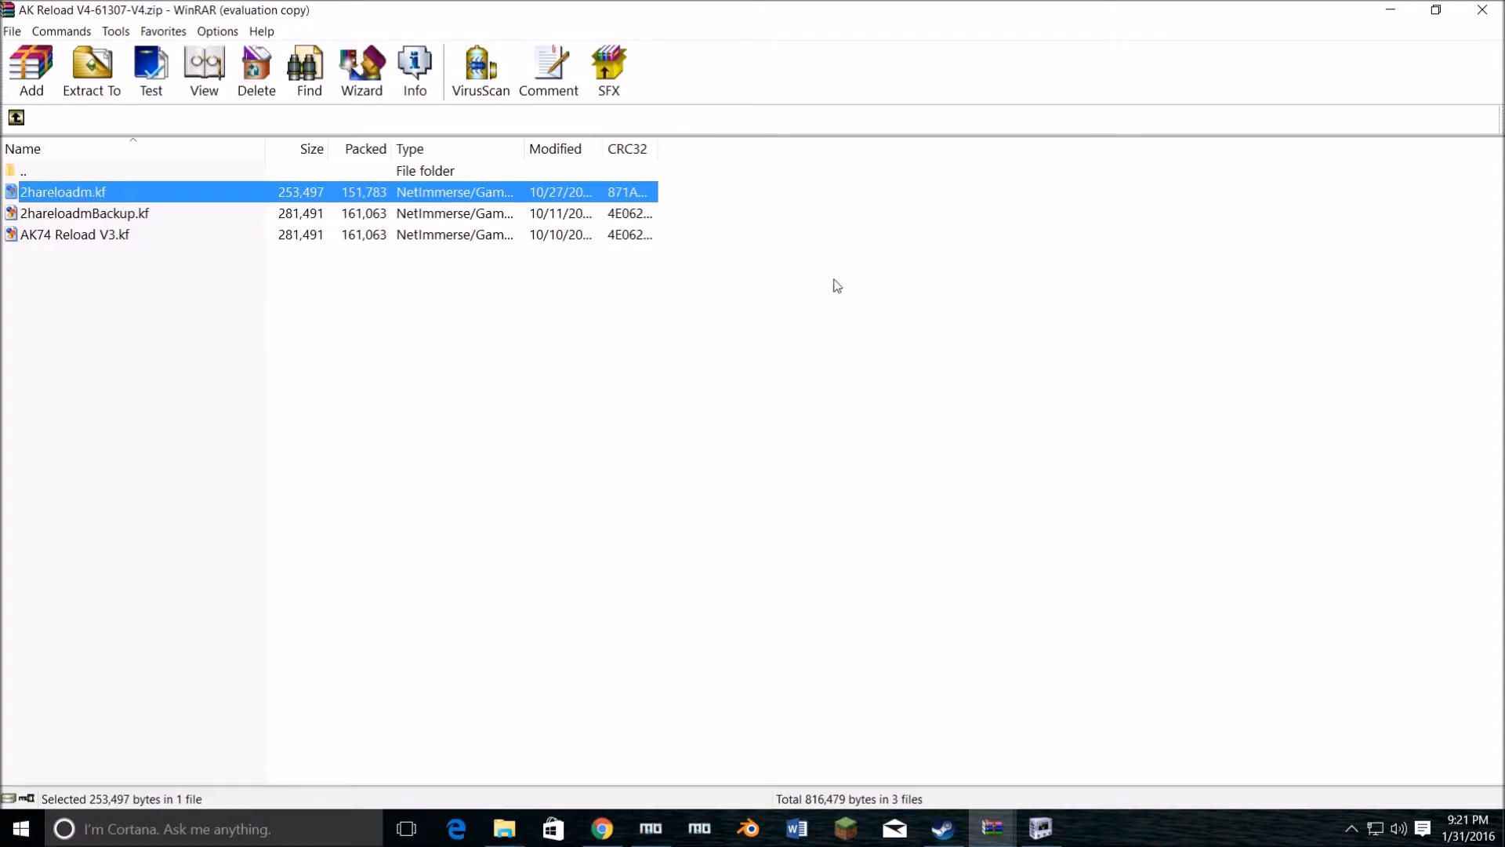
# Step: Switch to 2hareloadm.kf in NifSkope and expand its root NiControllerSequence block
pyautogui.moveTo(1043, 829)
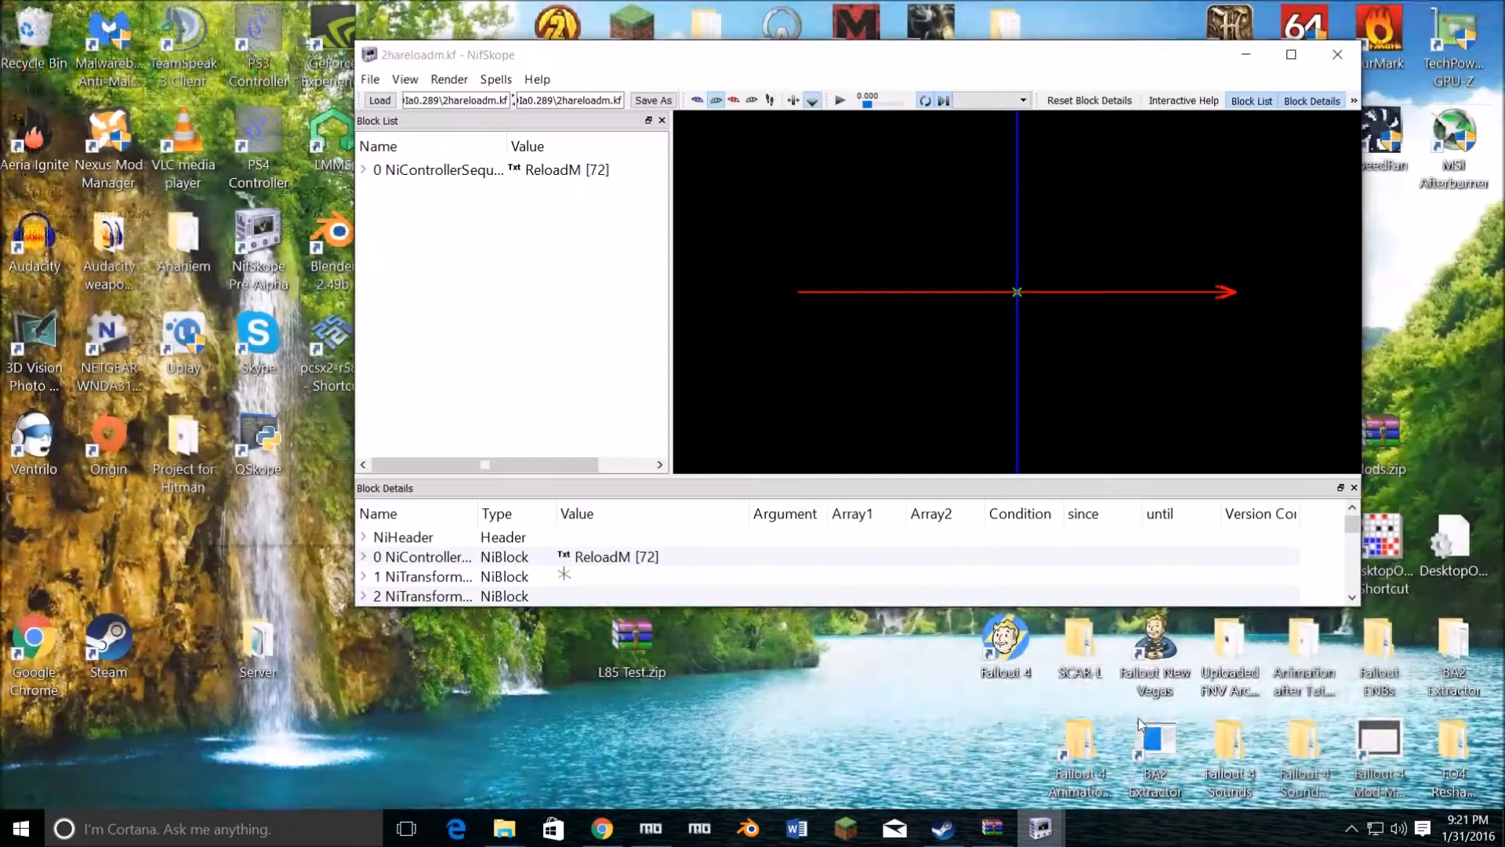
pyautogui.click(1137, 717)
pyautogui.moveTo(1032, 323); pyautogui.dragTo(1056, 284)
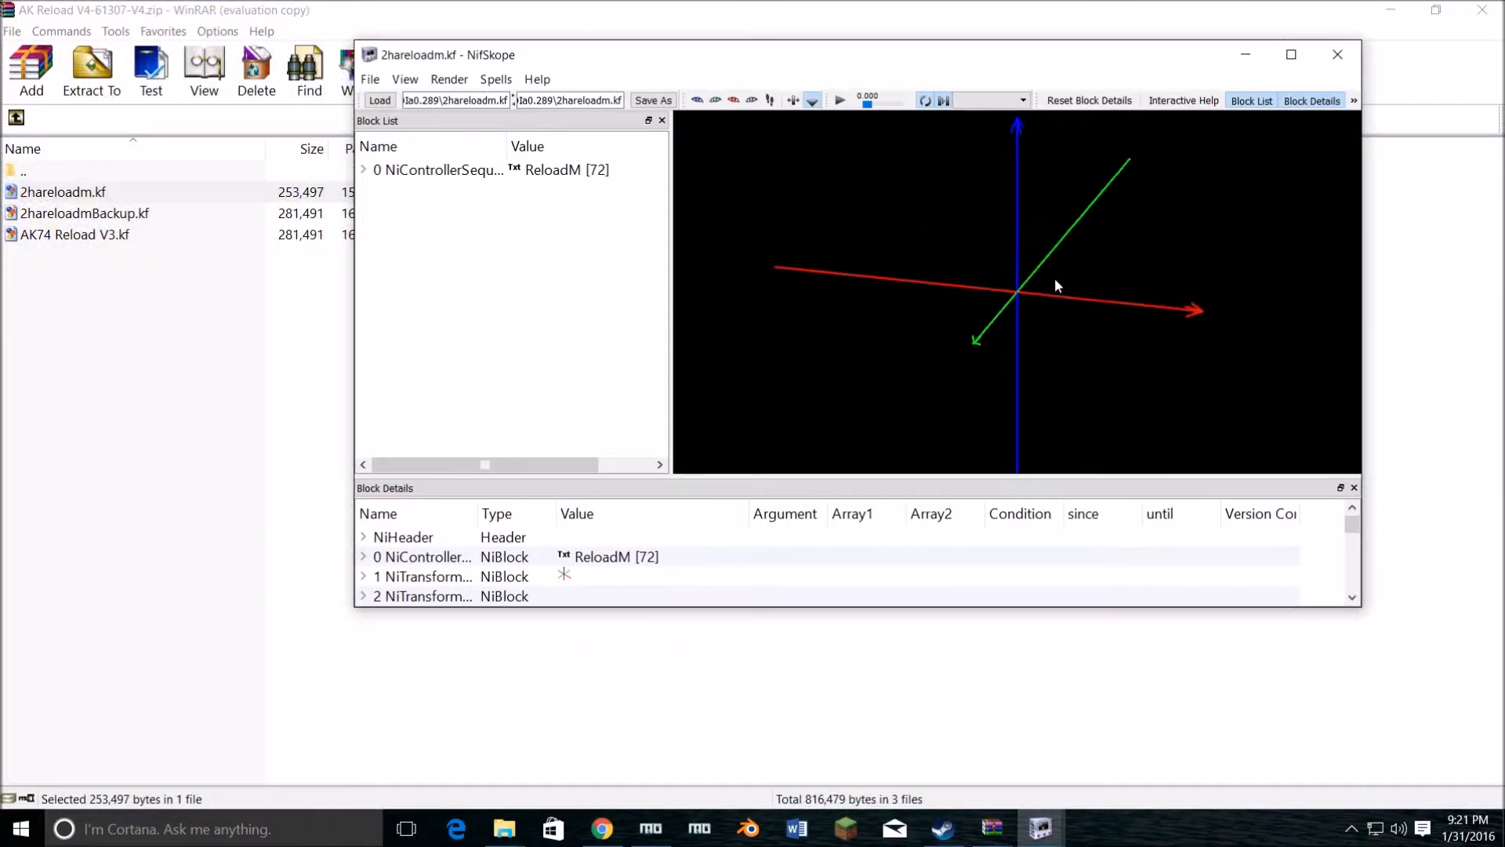
pyautogui.click(427, 174)
pyautogui.click(364, 170)
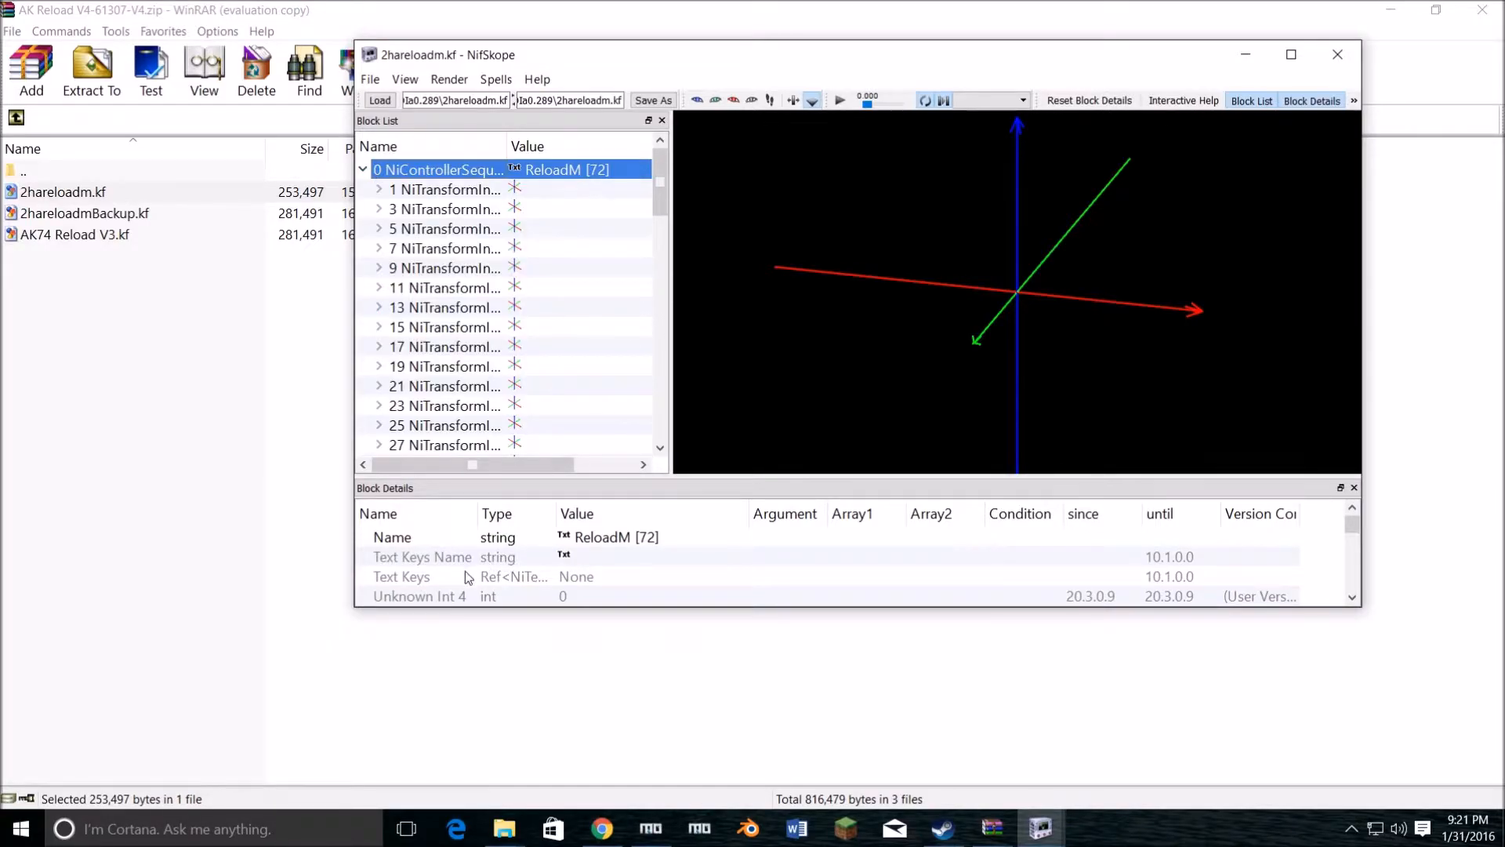
# Step: Expand the sequence's Controlled Blocks list, find the ##AK_30rd_Steel magazine entry, and expand it
pyautogui.scroll(-2, 465, 571)
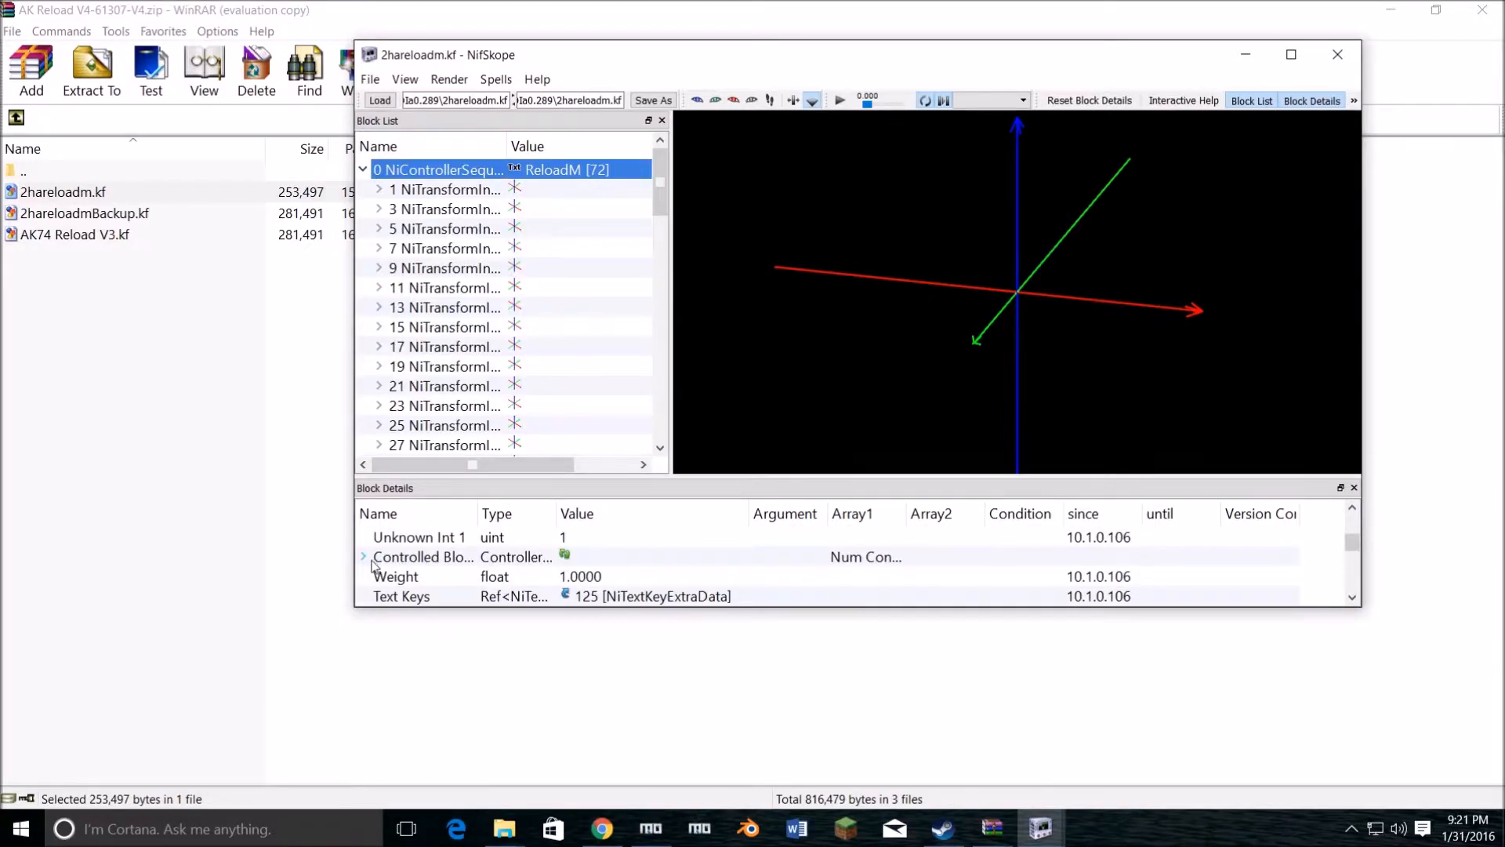
pyautogui.click(364, 558)
pyautogui.scroll(-4, 537, 568)
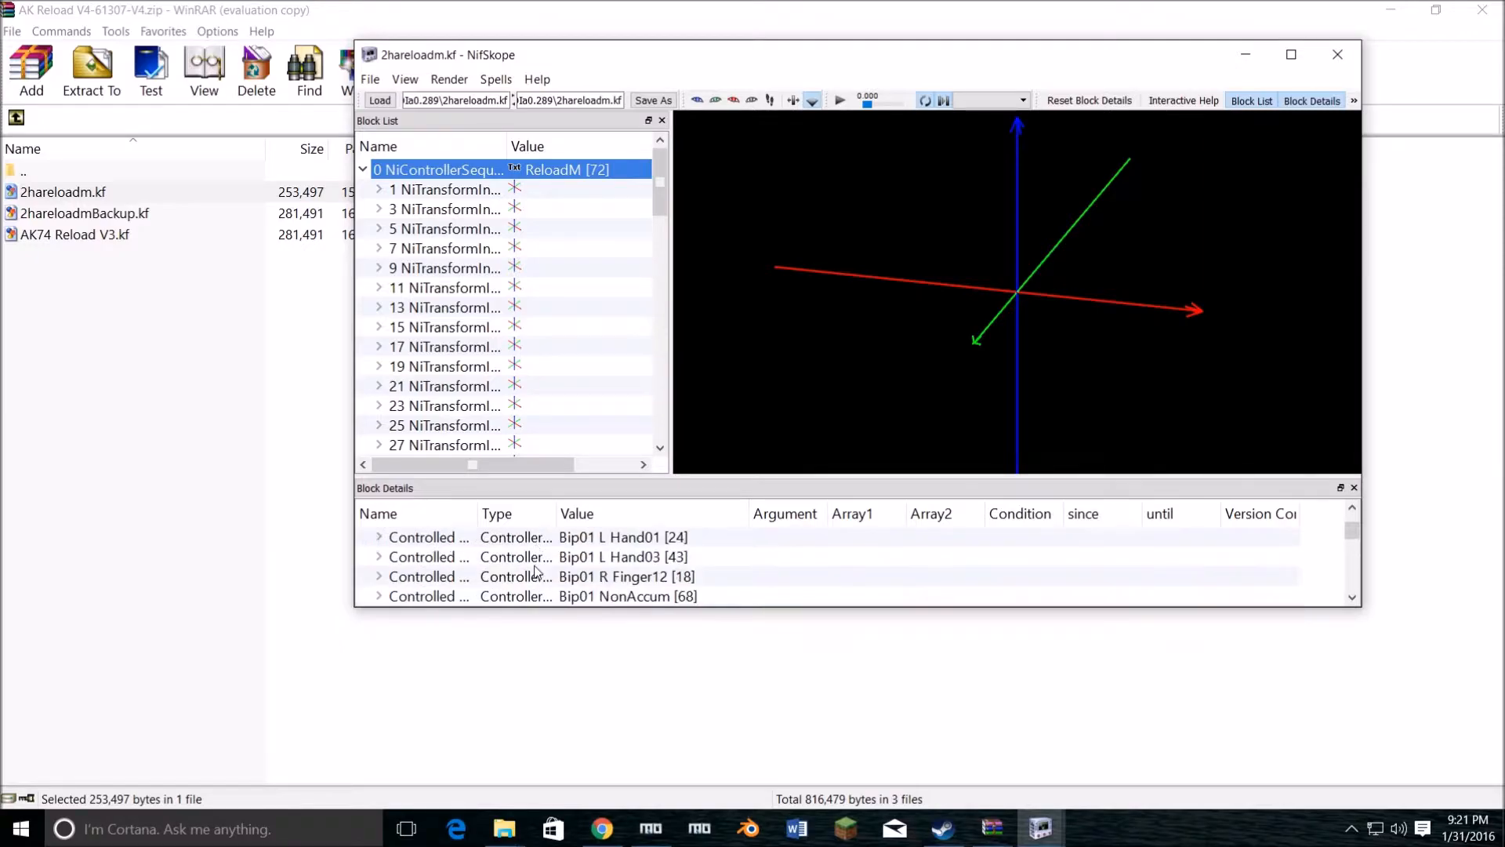
pyautogui.scroll(-5, 536, 571)
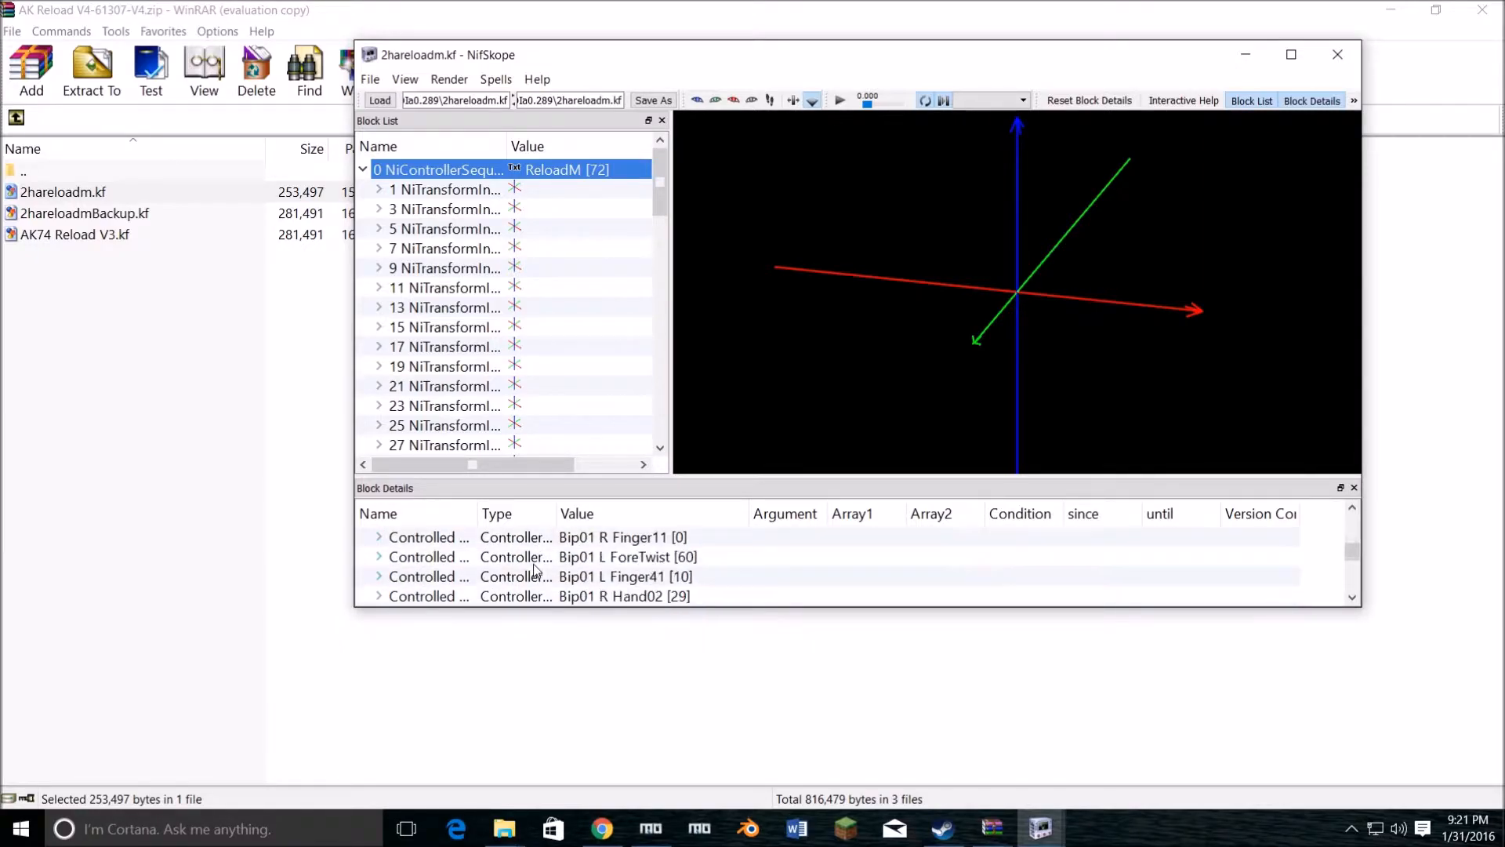
pyautogui.scroll(-5, 534, 566)
pyautogui.scroll(3, 535, 565)
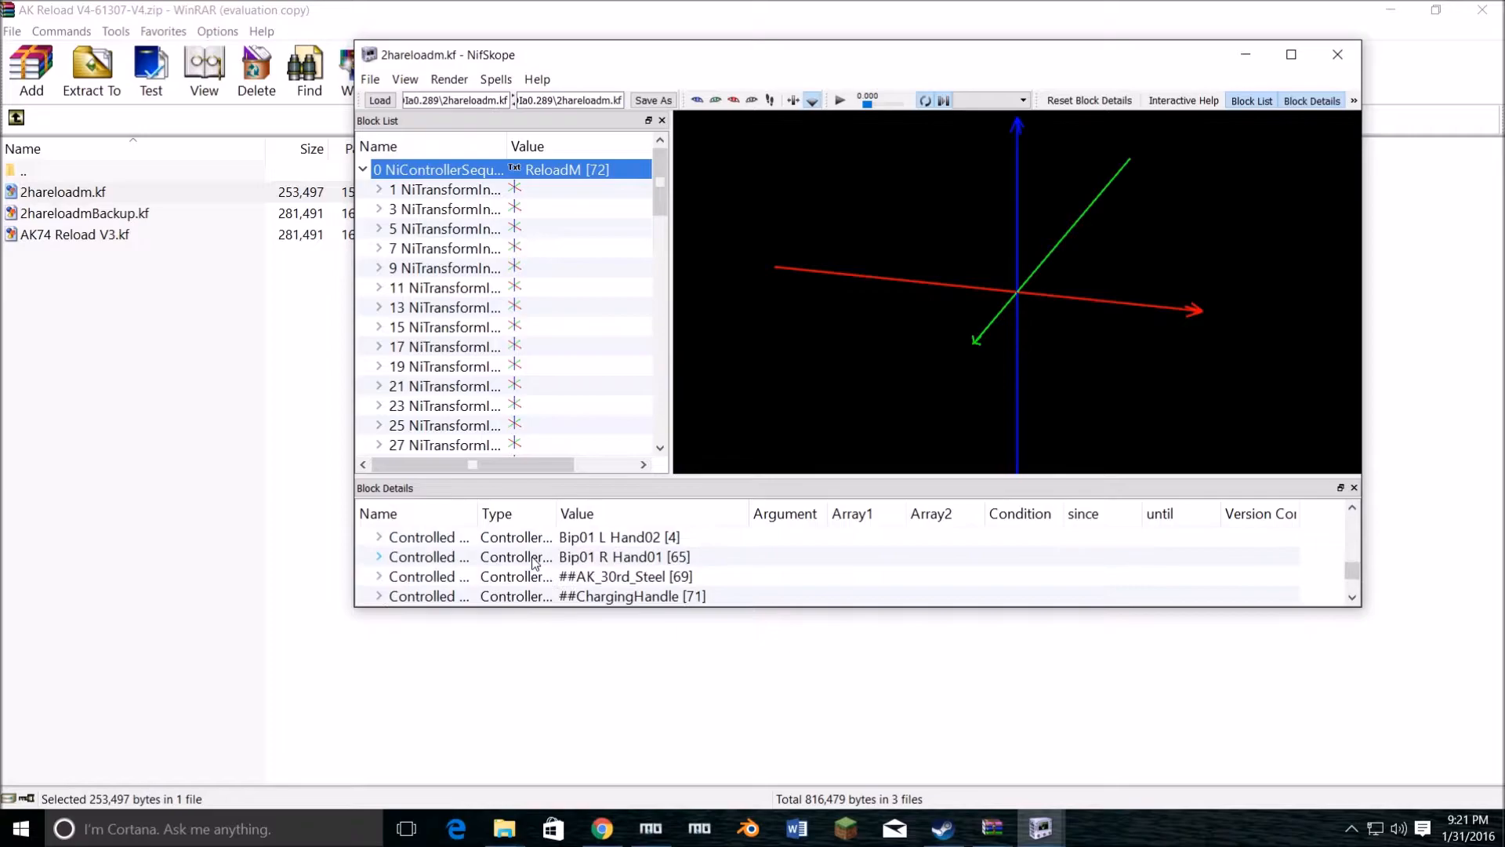
pyautogui.scroll(-1, 535, 563)
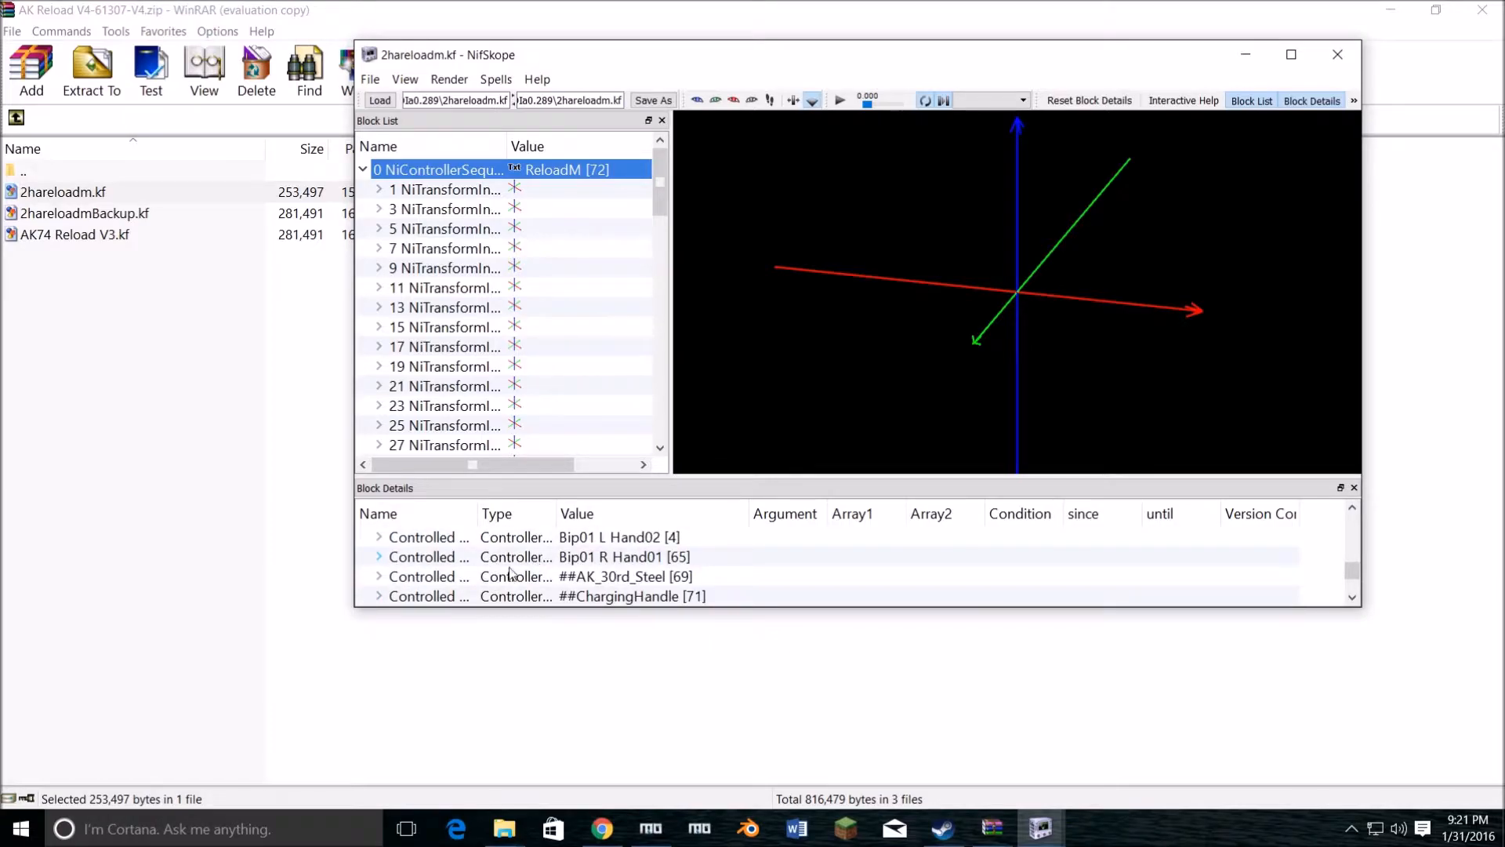
pyautogui.click(379, 579)
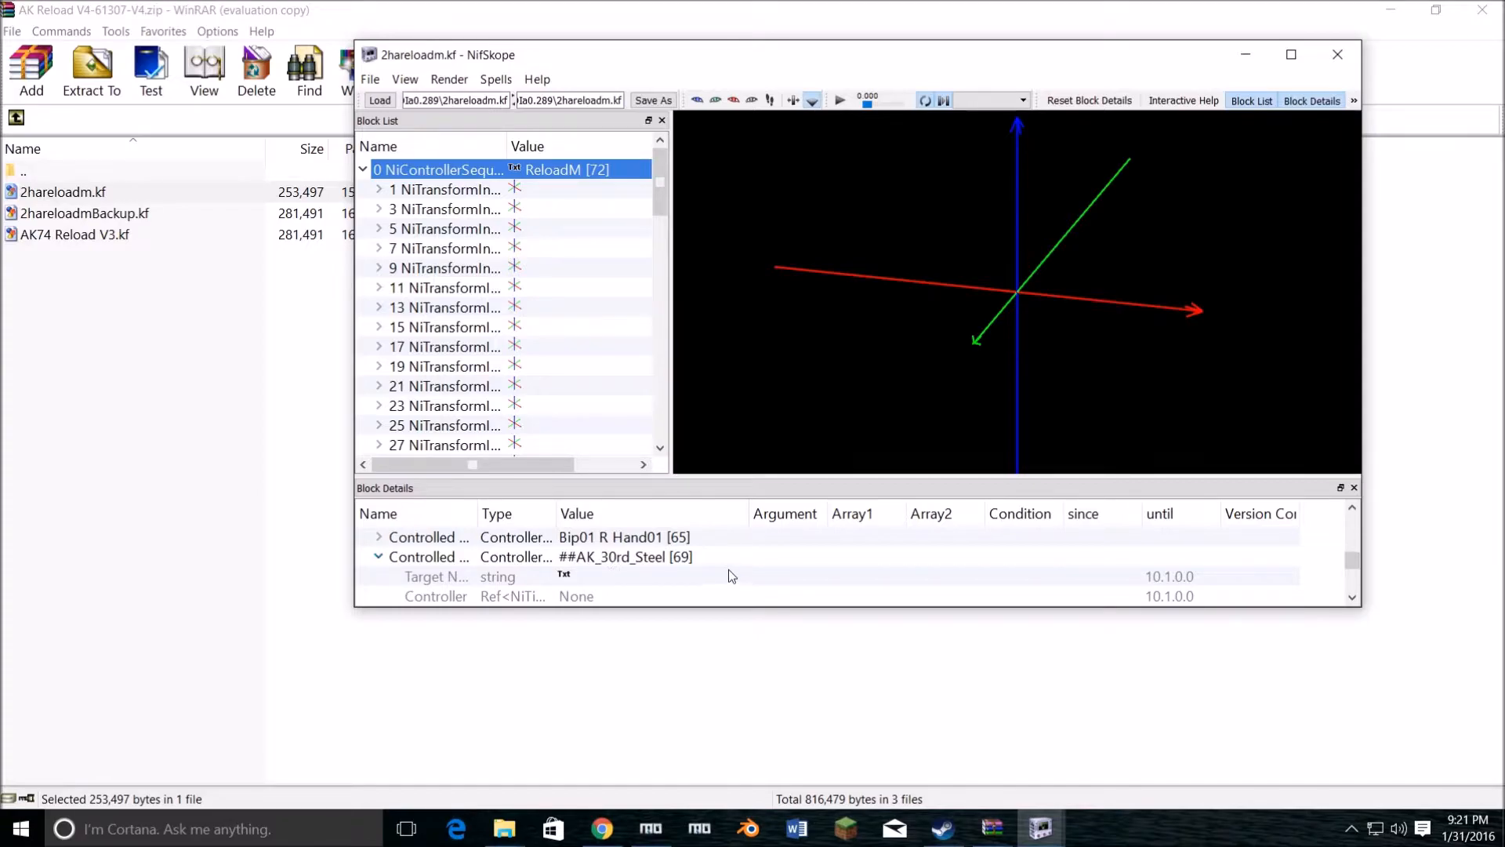
# Step: Switch to AK47.nif in NifSkope, find the ##riotClip NiNode, and expand it
pyautogui.click(1040, 828)
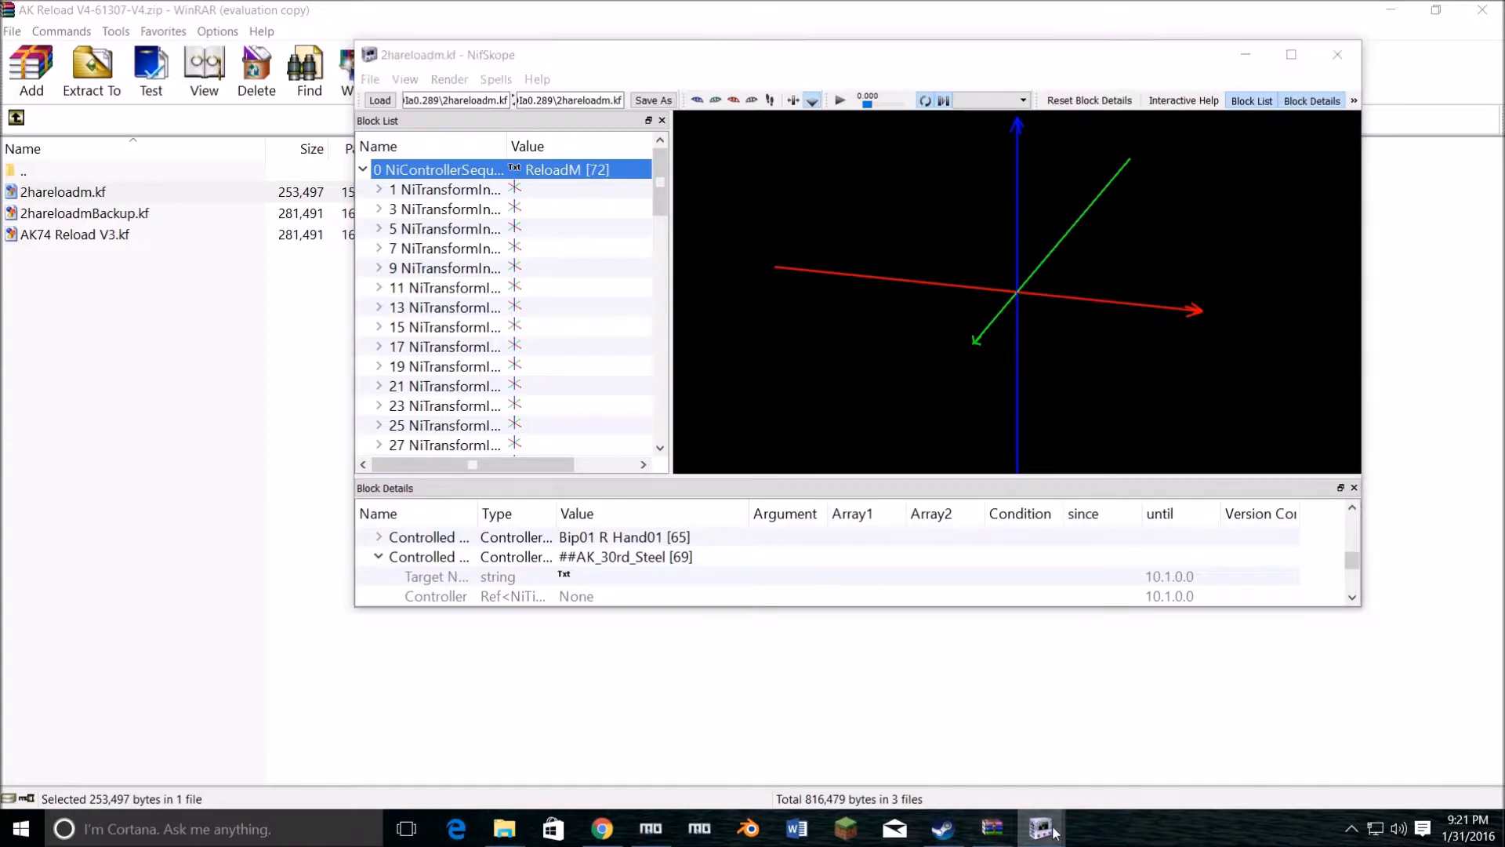
pyautogui.click(942, 722)
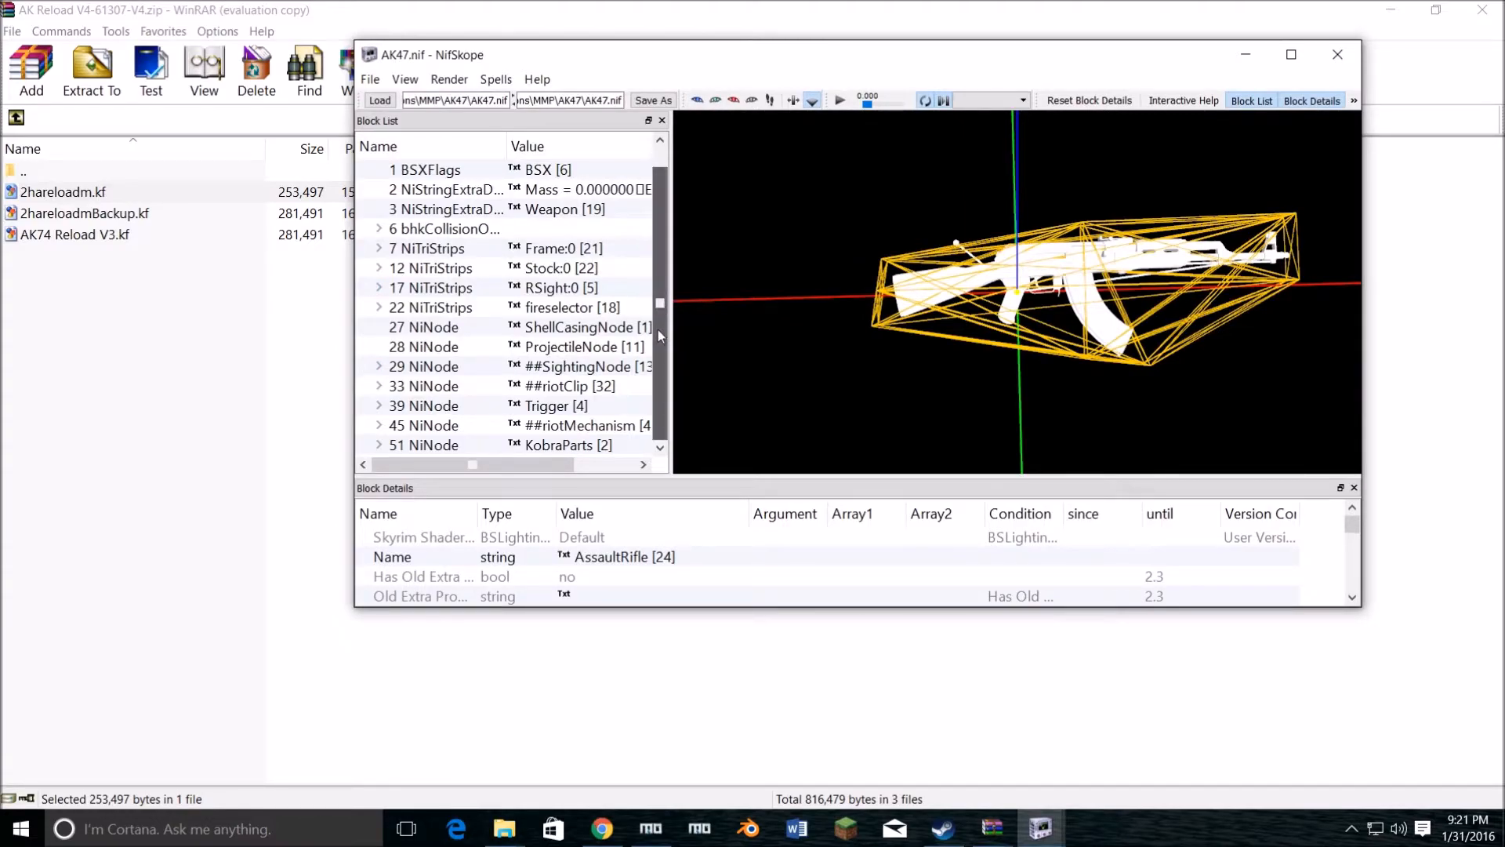
pyautogui.click(541, 386)
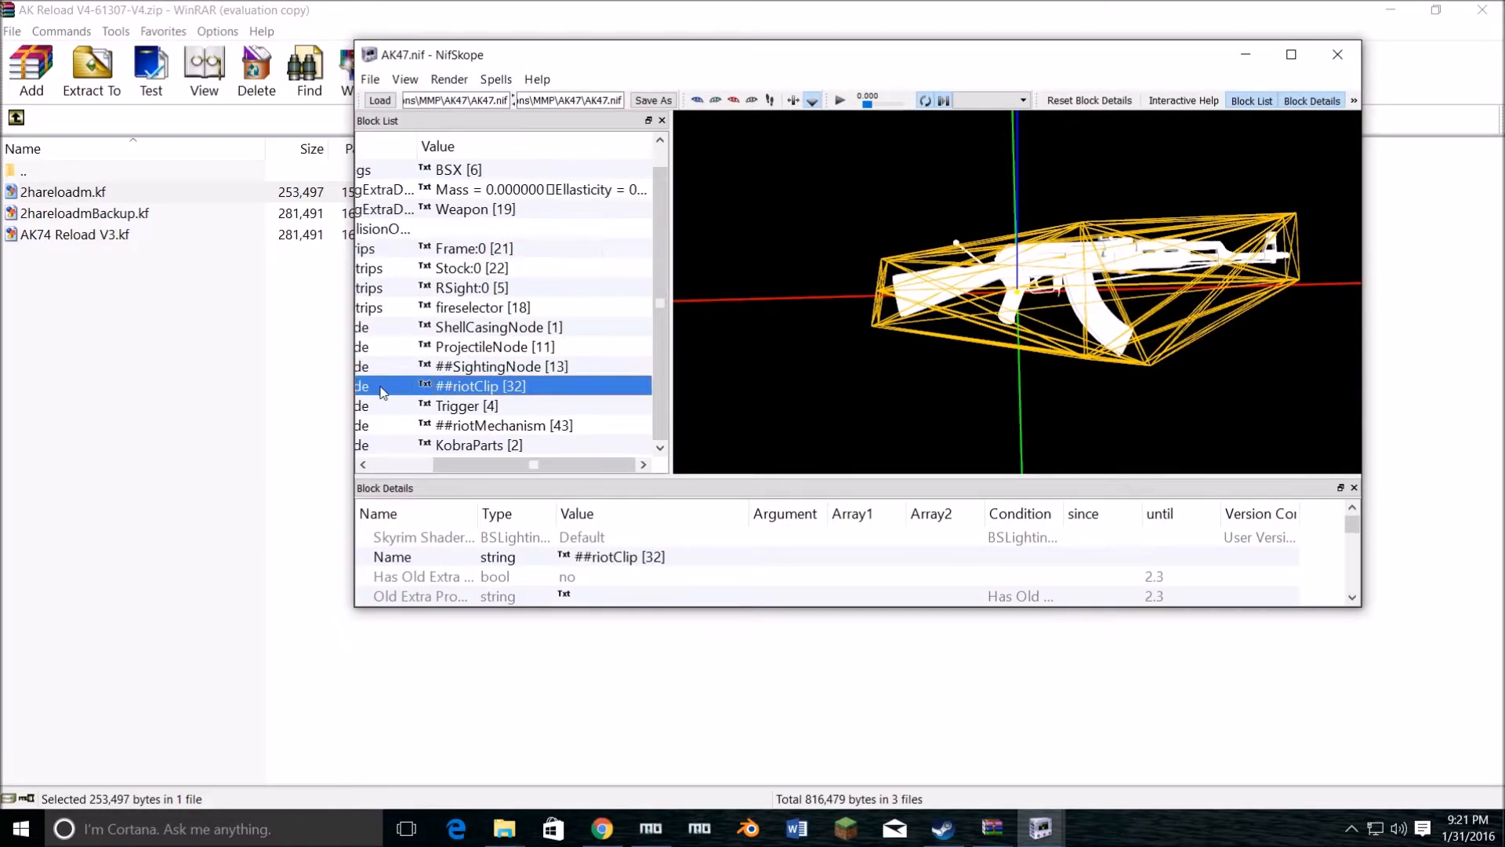
pyautogui.moveTo(496, 463); pyautogui.dragTo(418, 467)
pyautogui.click(380, 389)
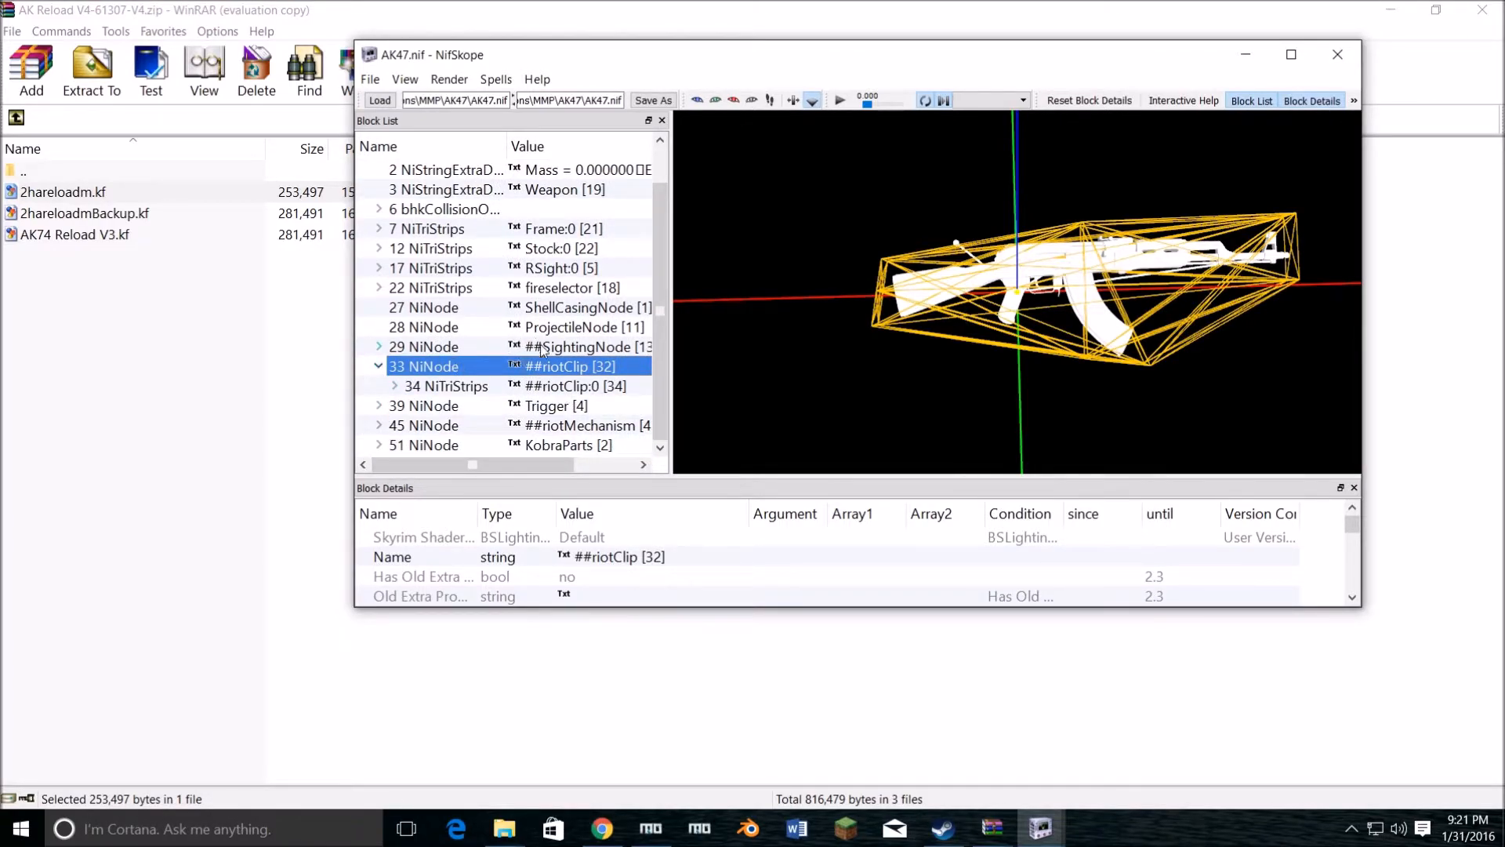
# Step: Rename the ##riotClip NiNode to ##AK_30rd_Steel through its transform editor
pyautogui.doubleClick(517, 368)
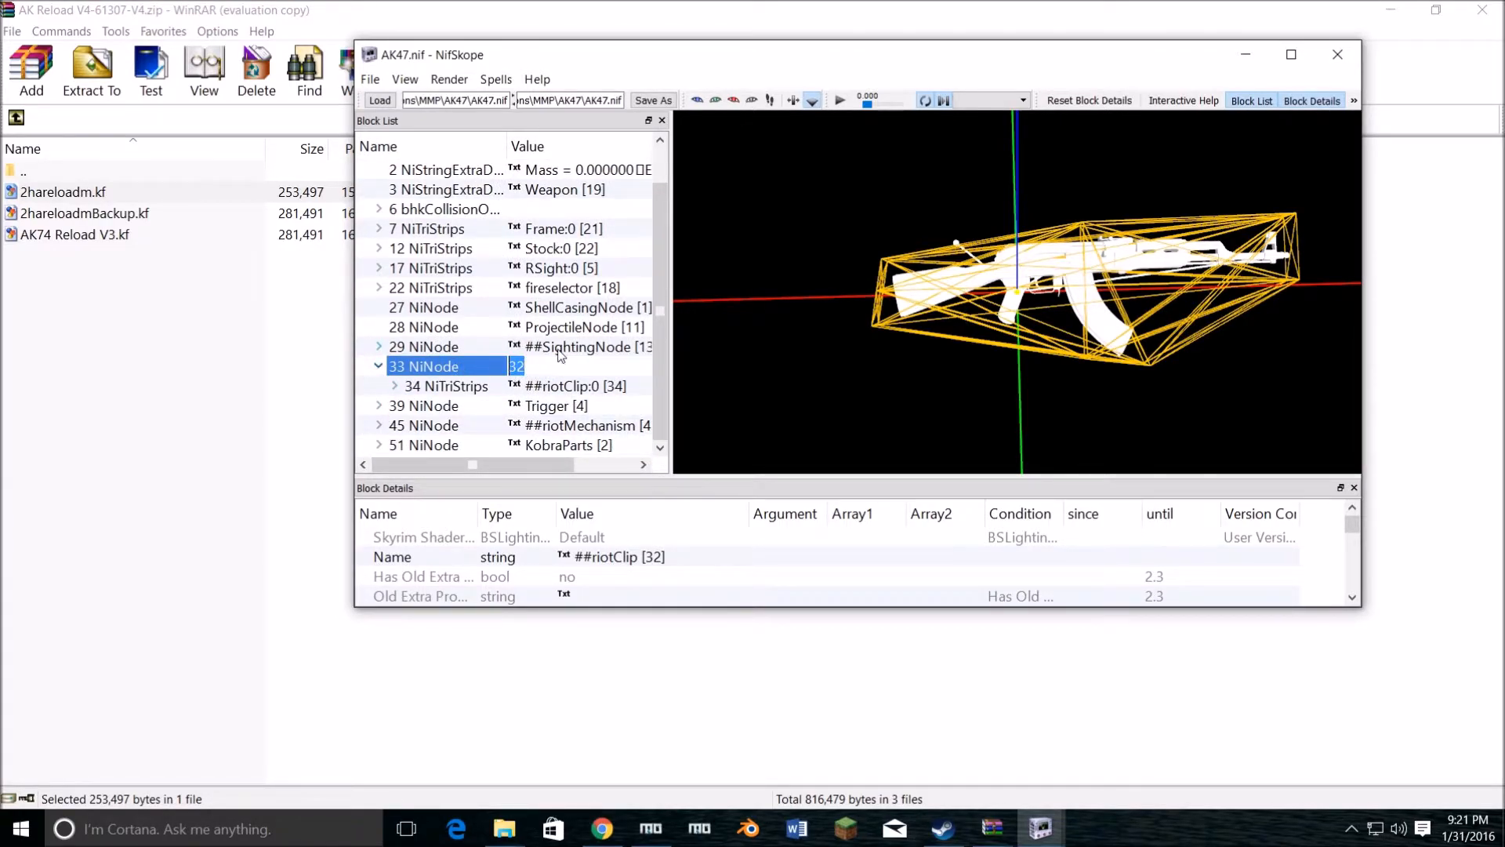
pyautogui.click(470, 369)
pyautogui.rightClick(533, 365)
pyautogui.moveTo(588, 346)
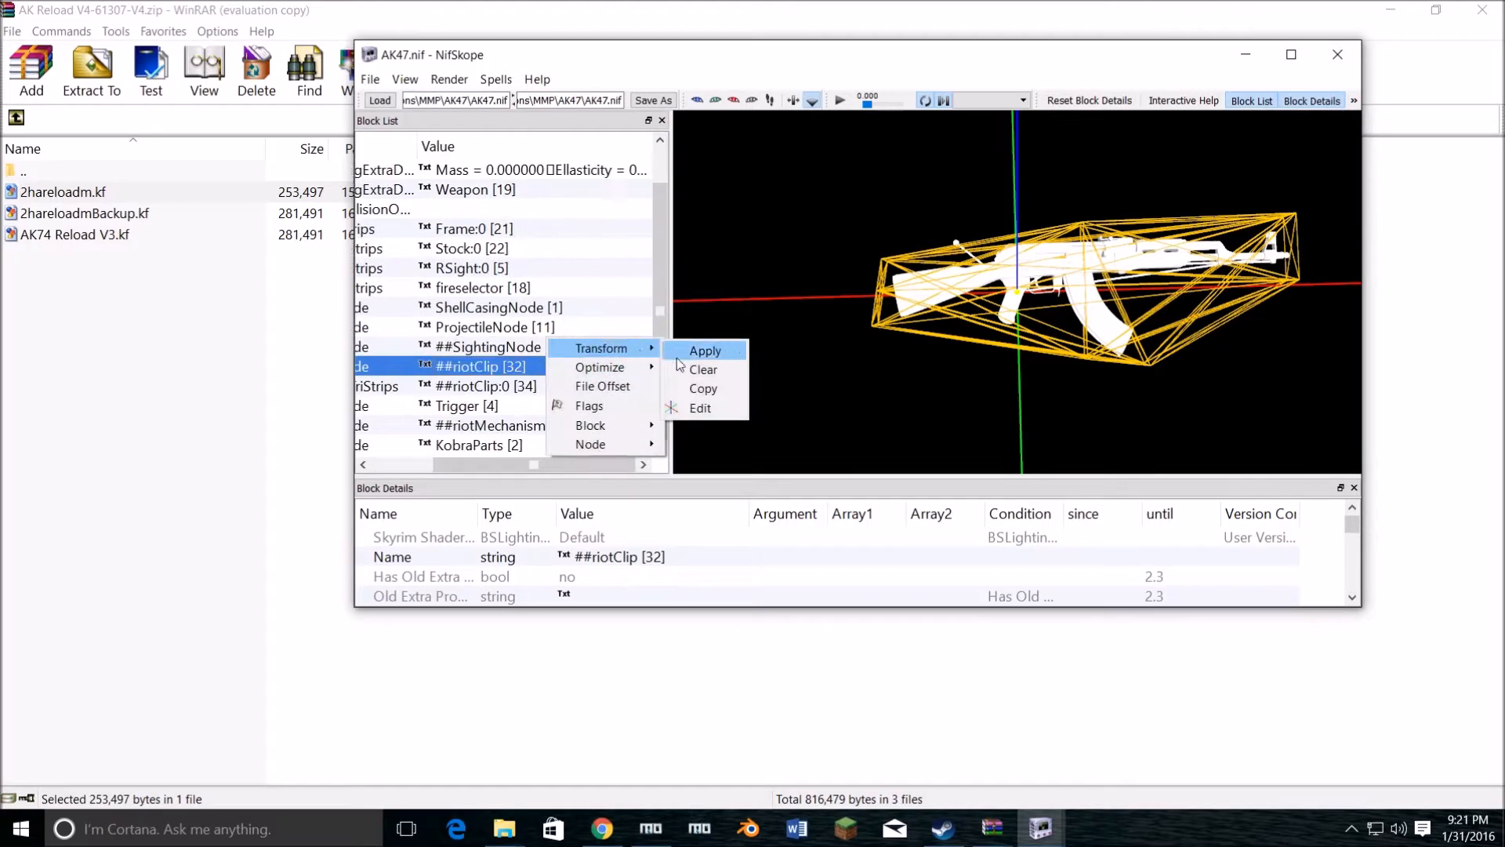
pyautogui.click(706, 407)
pyautogui.moveTo(462, 324); pyautogui.dragTo(427, 324)
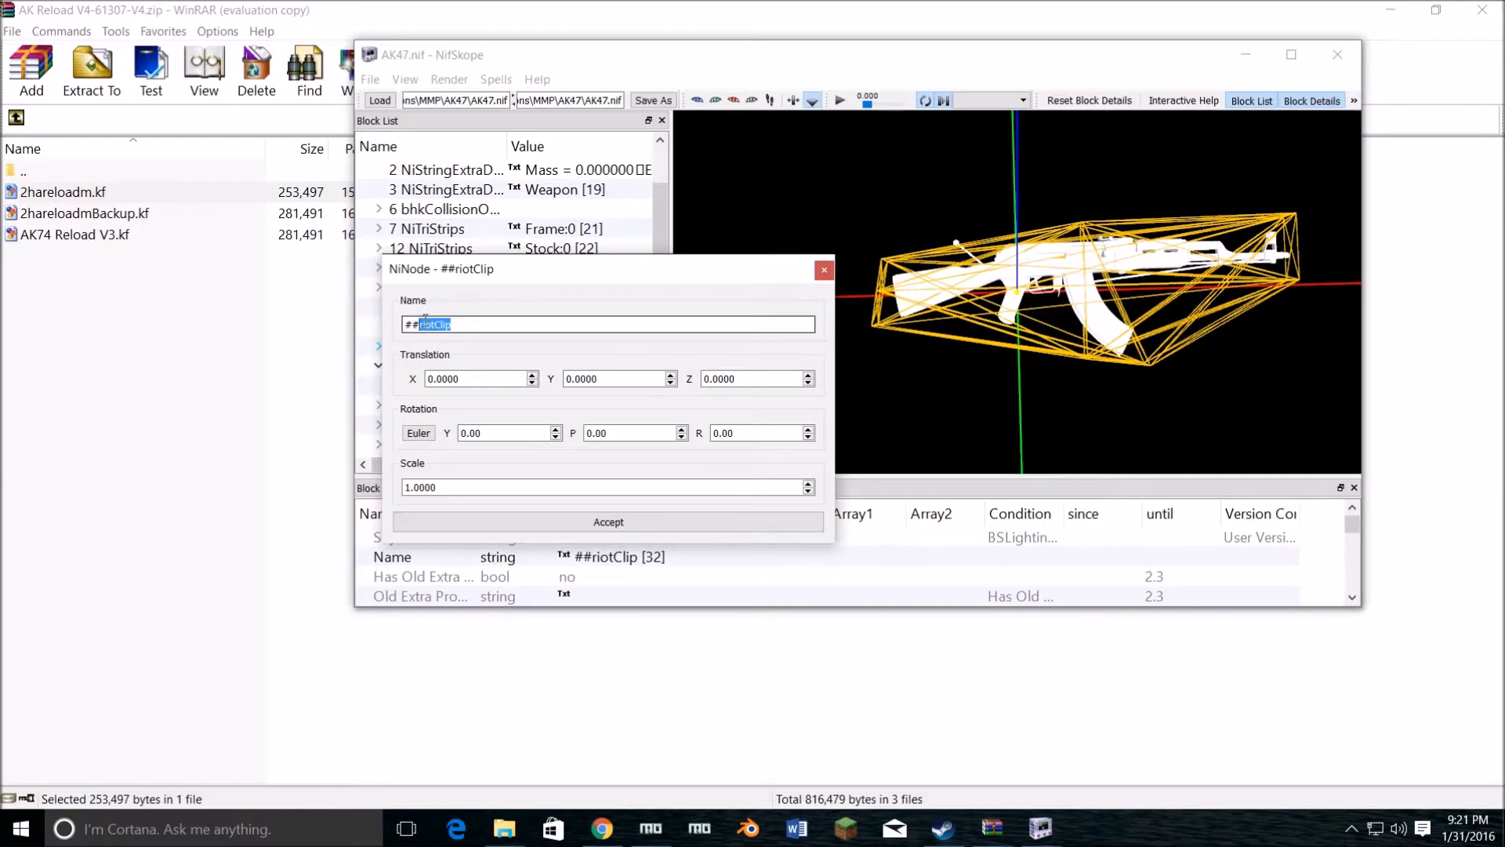
pyautogui.press('BackSpace')
pyautogui.write('AK')
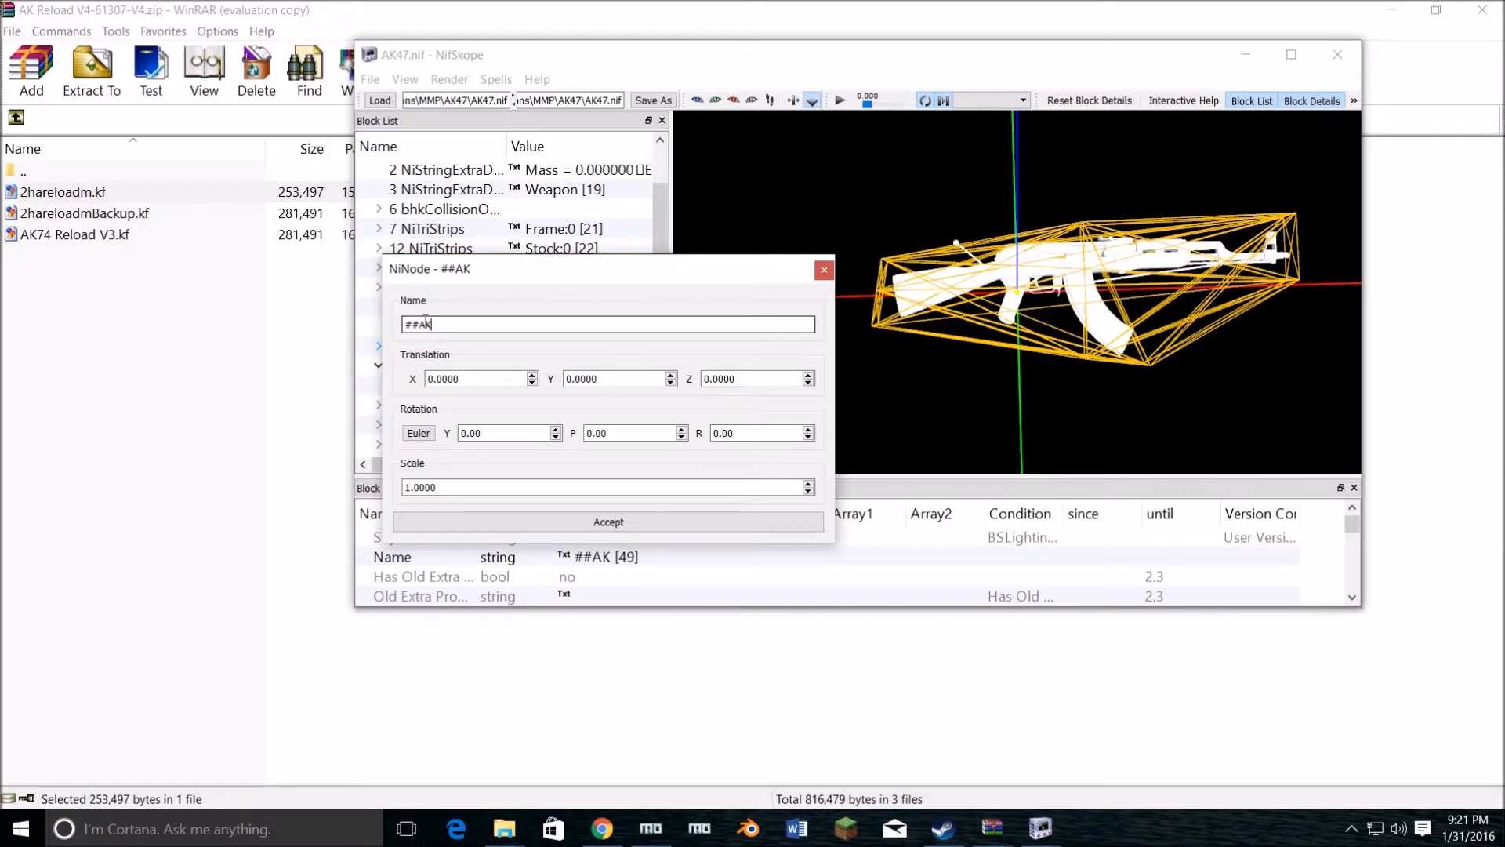
pyautogui.write('_30rd_Steel')
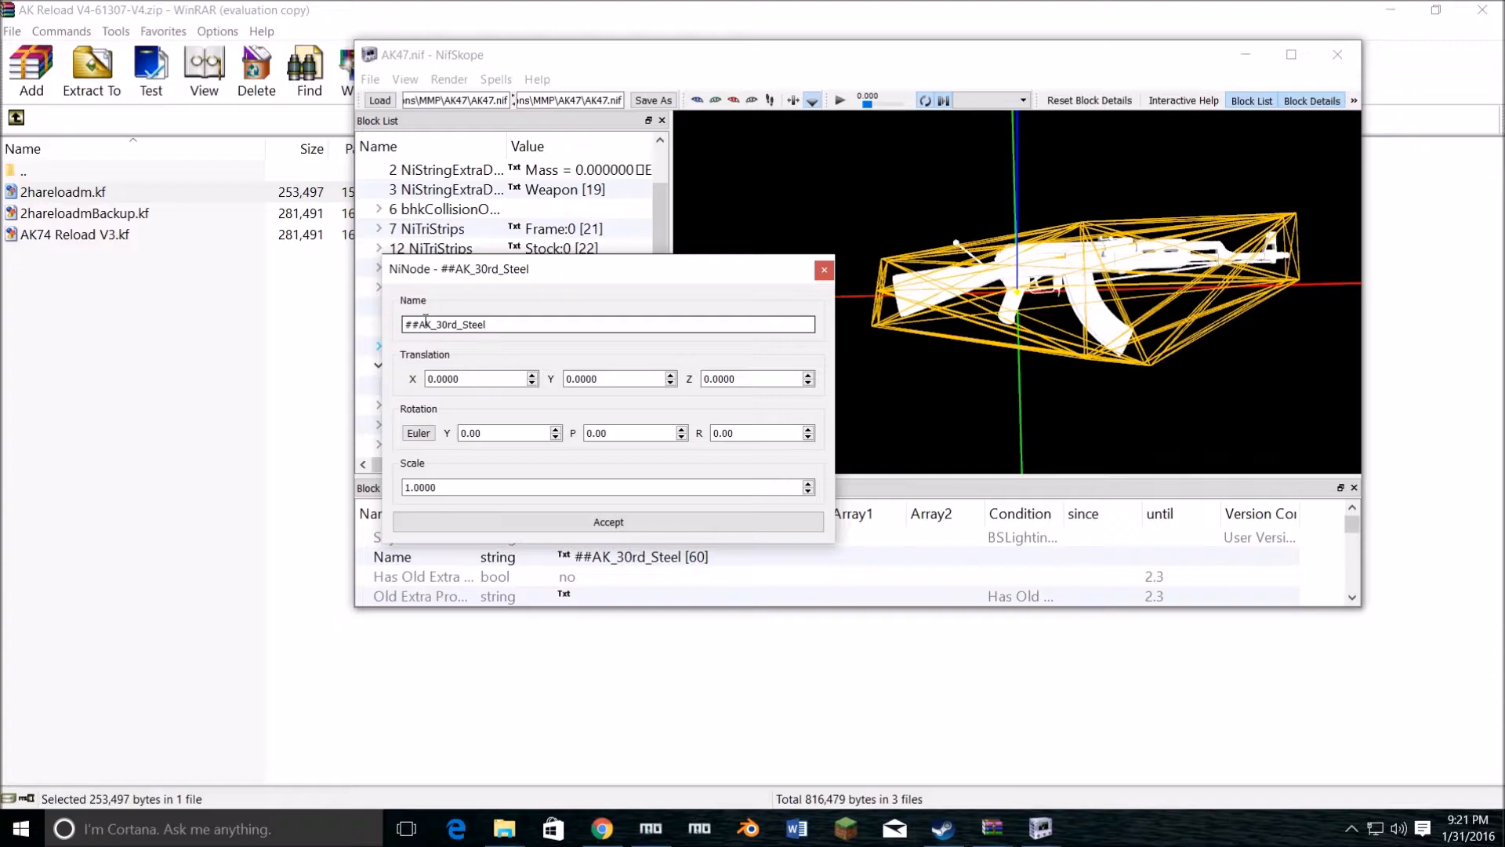
pyautogui.click(660, 518)
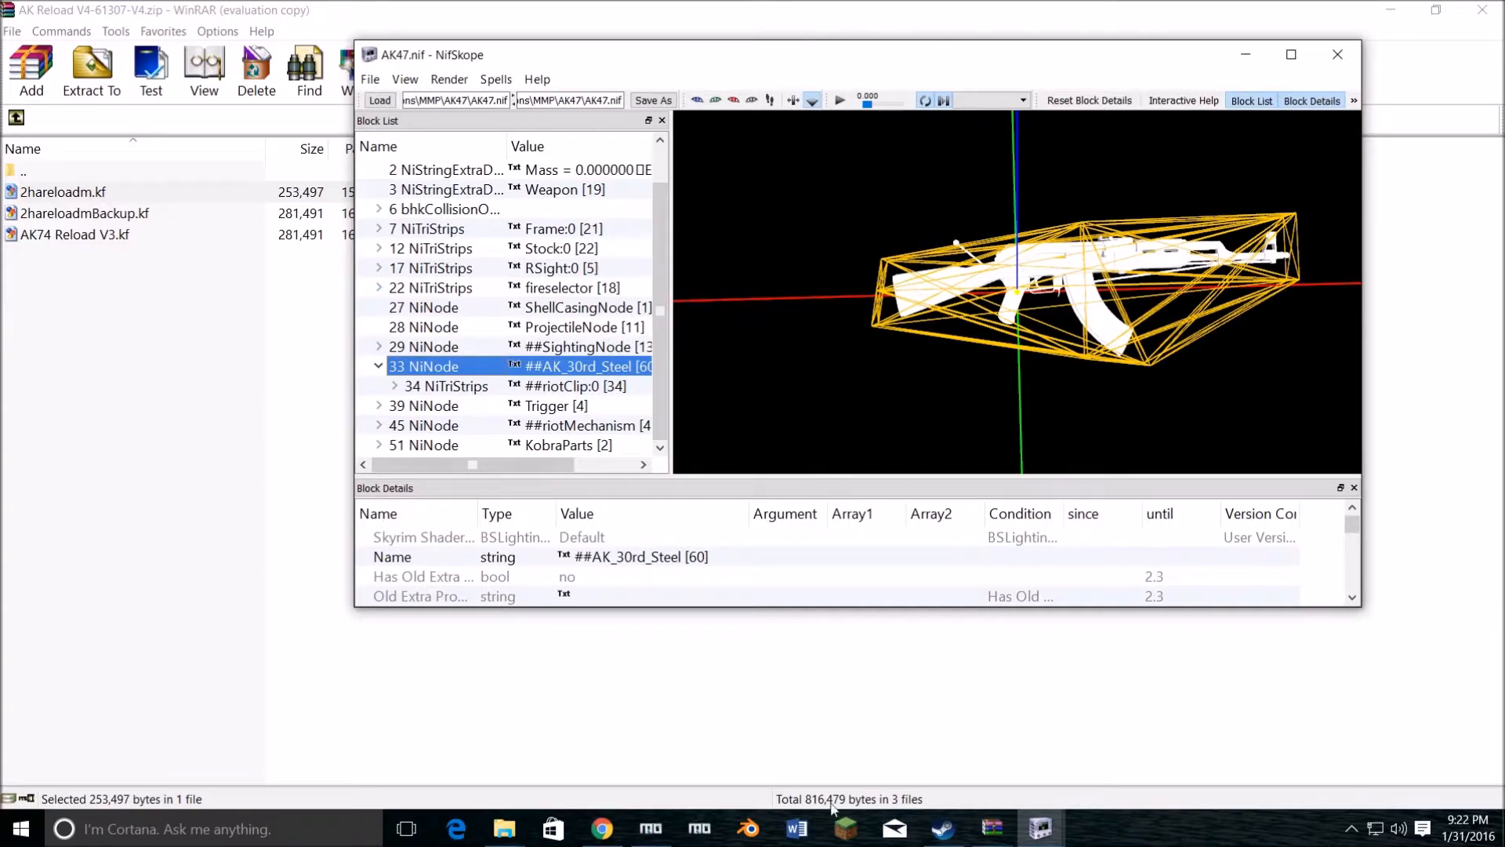
# Step: Switch to 2hareloadm.kf and examine the Controlled Blocks list and the details of its ##AK_30rd_Steel entry
pyautogui.moveTo(1040, 827)
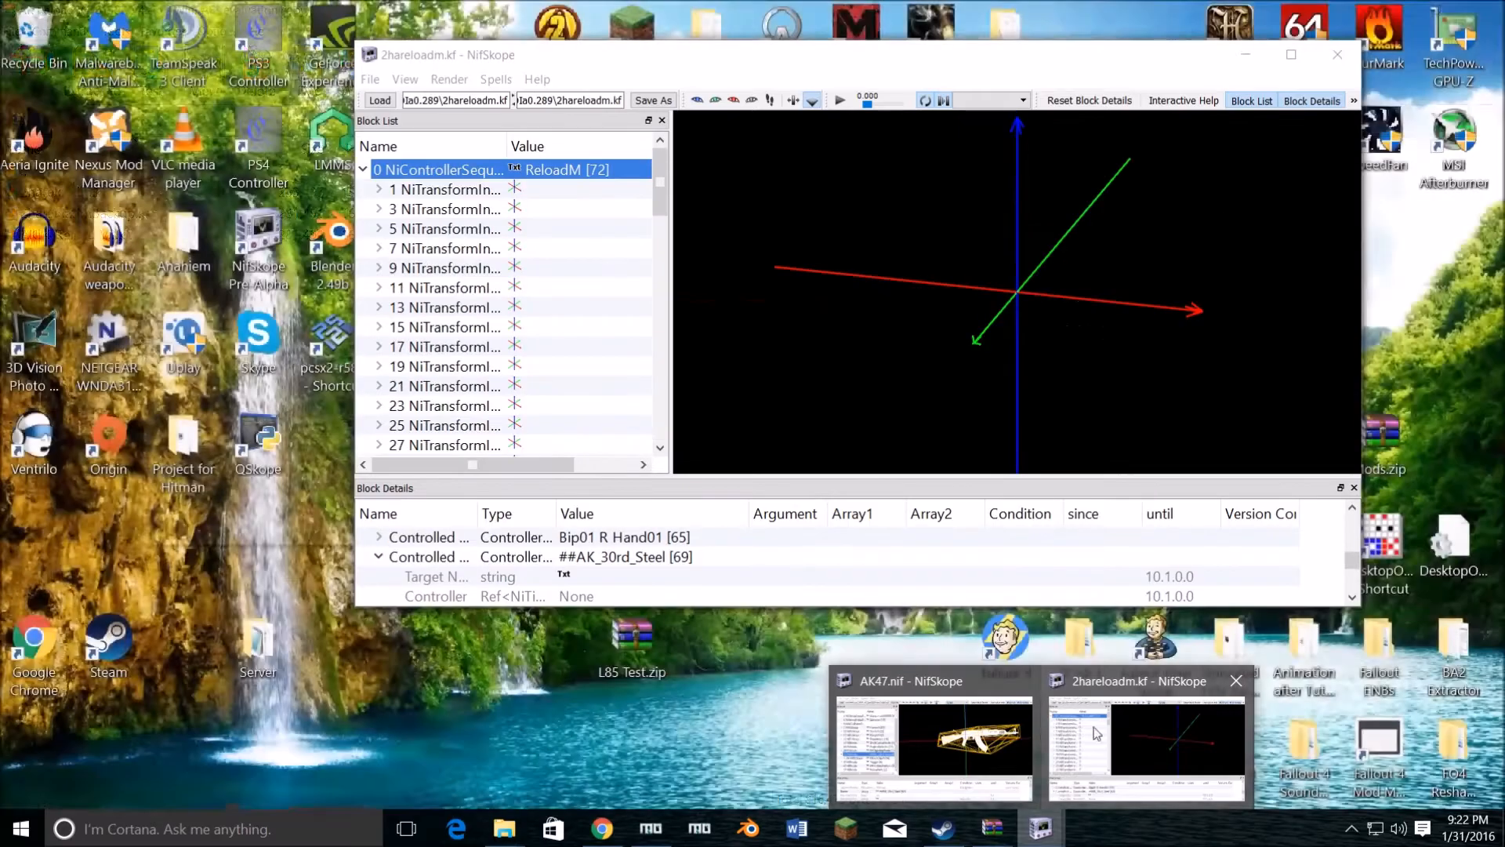
pyautogui.click(1095, 733)
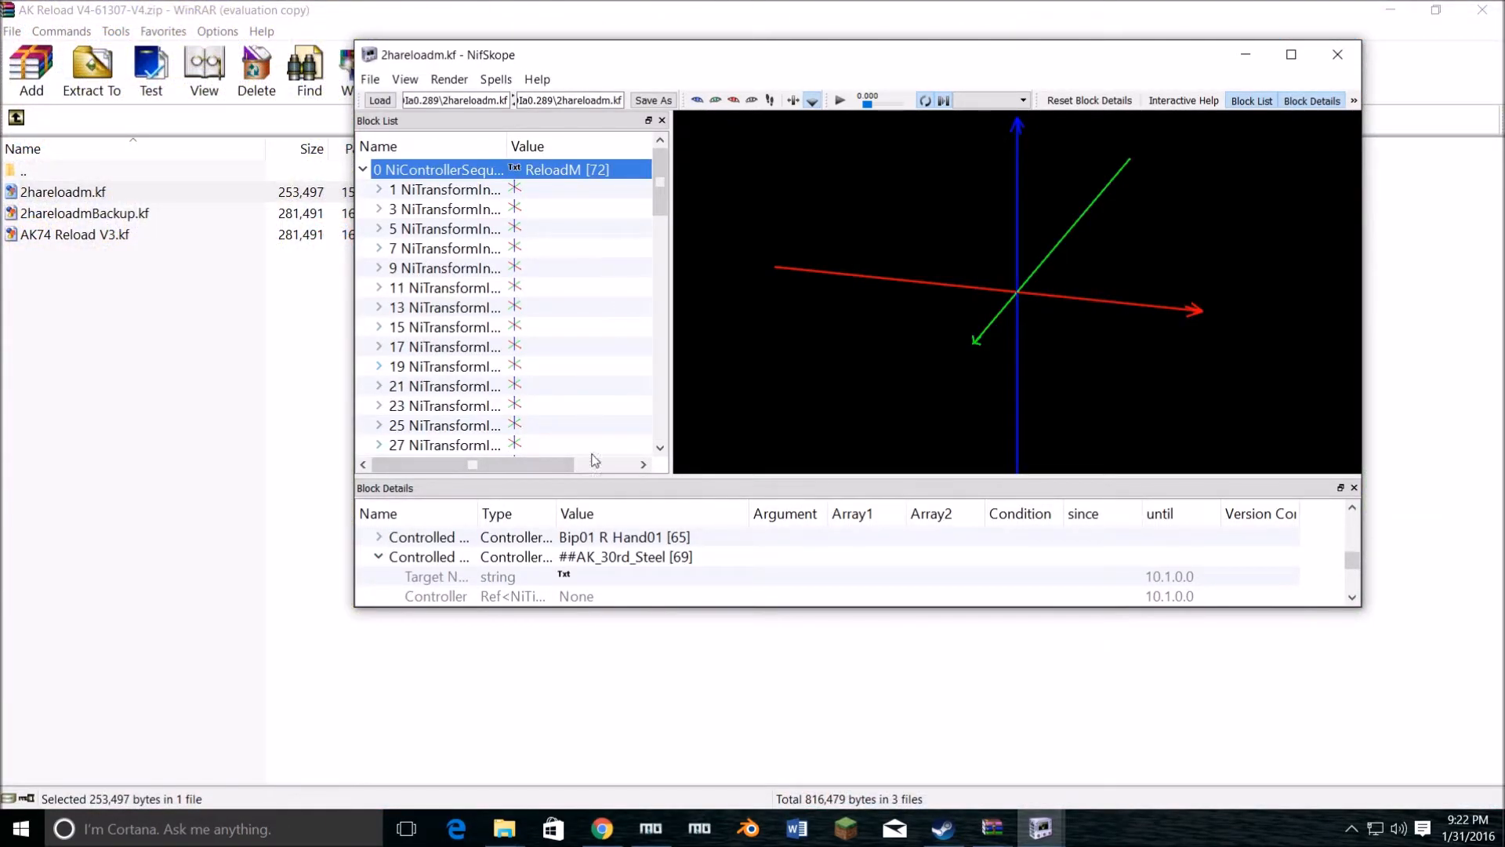
pyautogui.scroll(-2, 582, 565)
pyautogui.scroll(1, 587, 561)
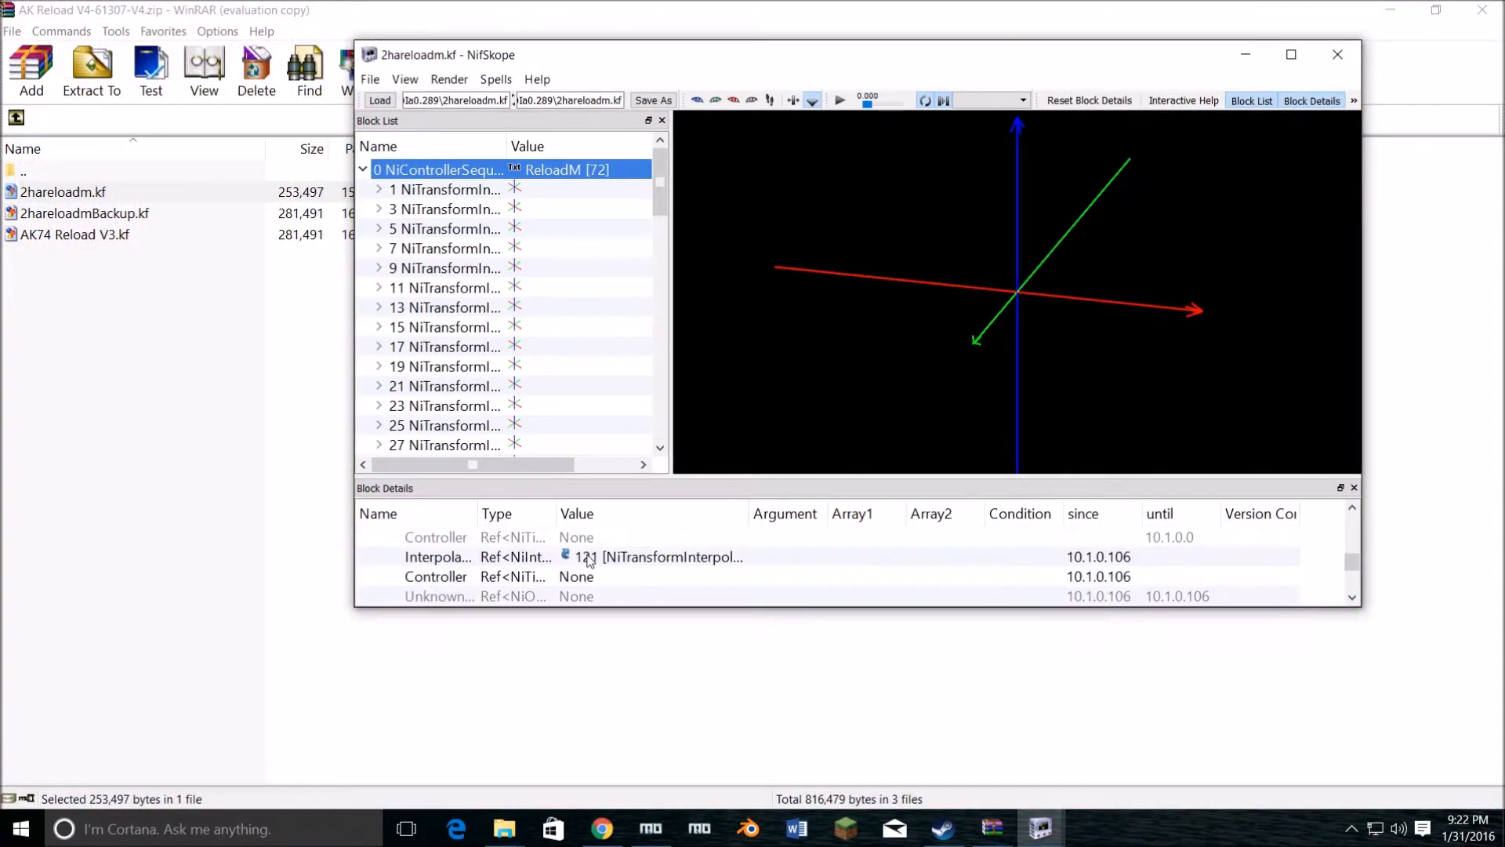
pyautogui.scroll(1, 590, 572)
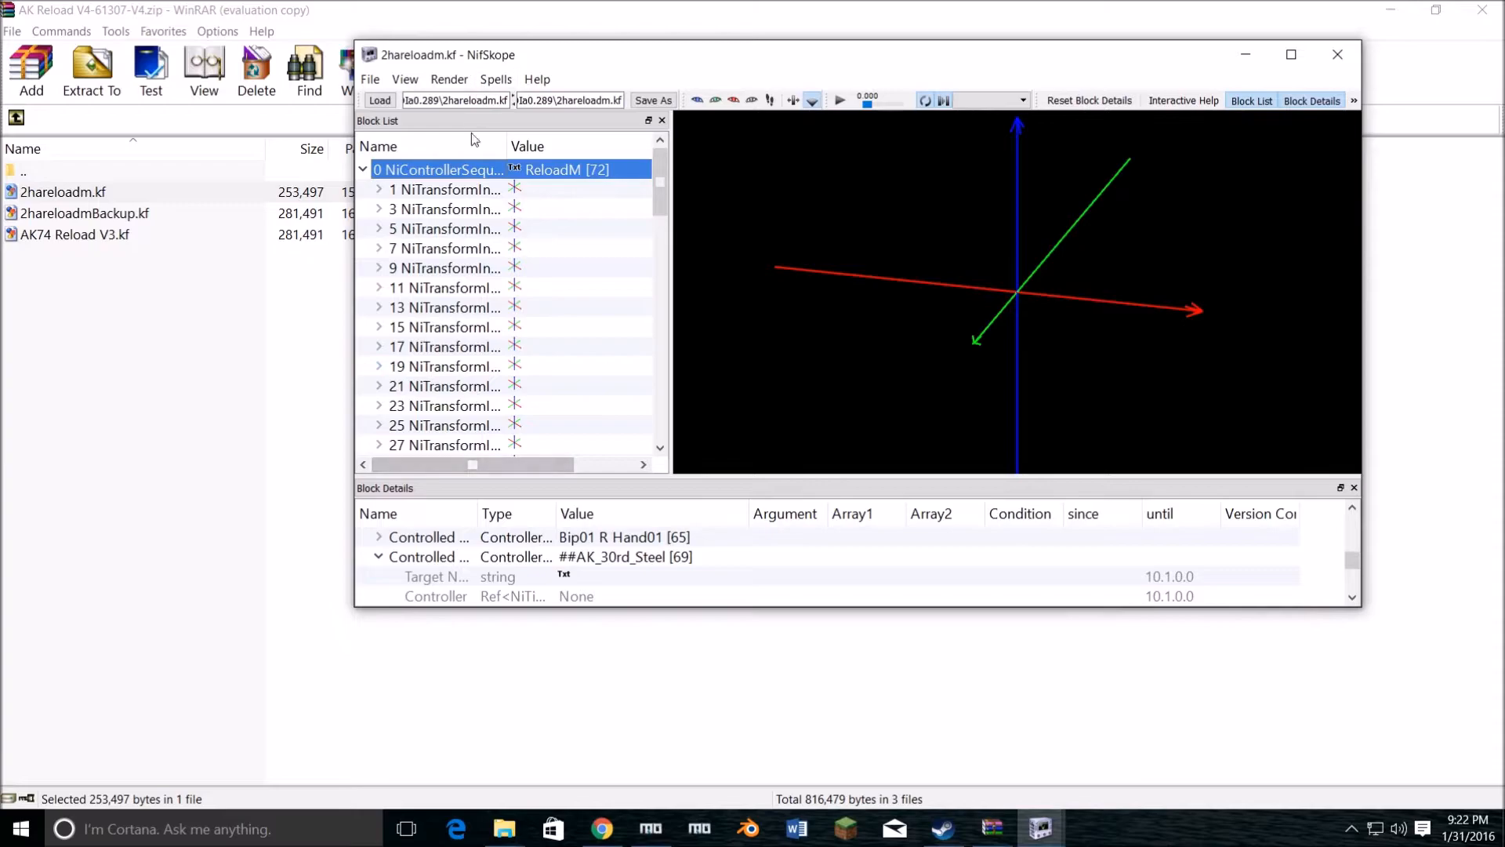
pyautogui.scroll(10, 436, 557)
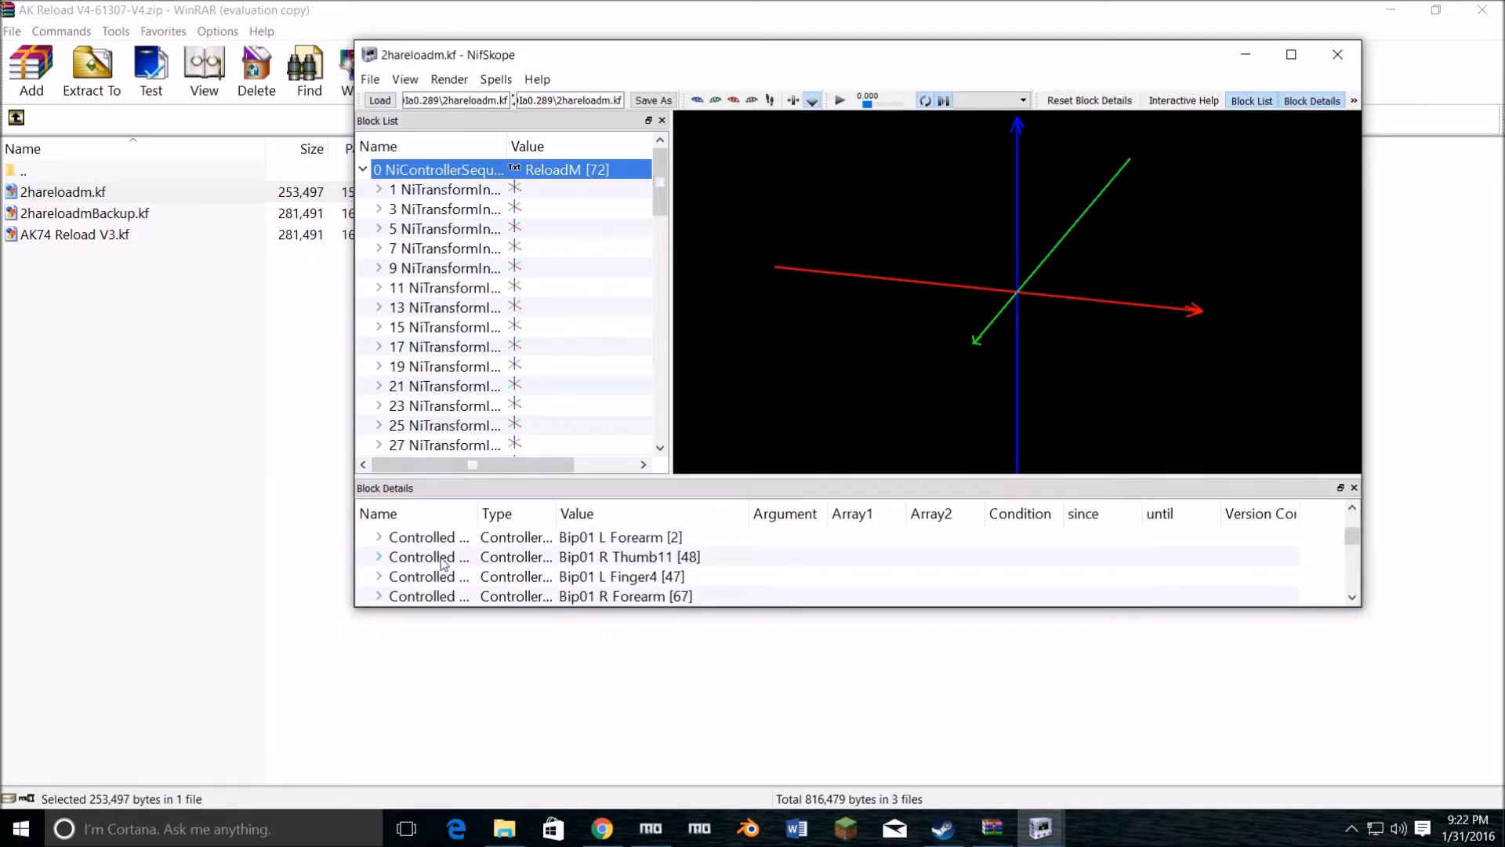
pyautogui.scroll(-1, 430, 557)
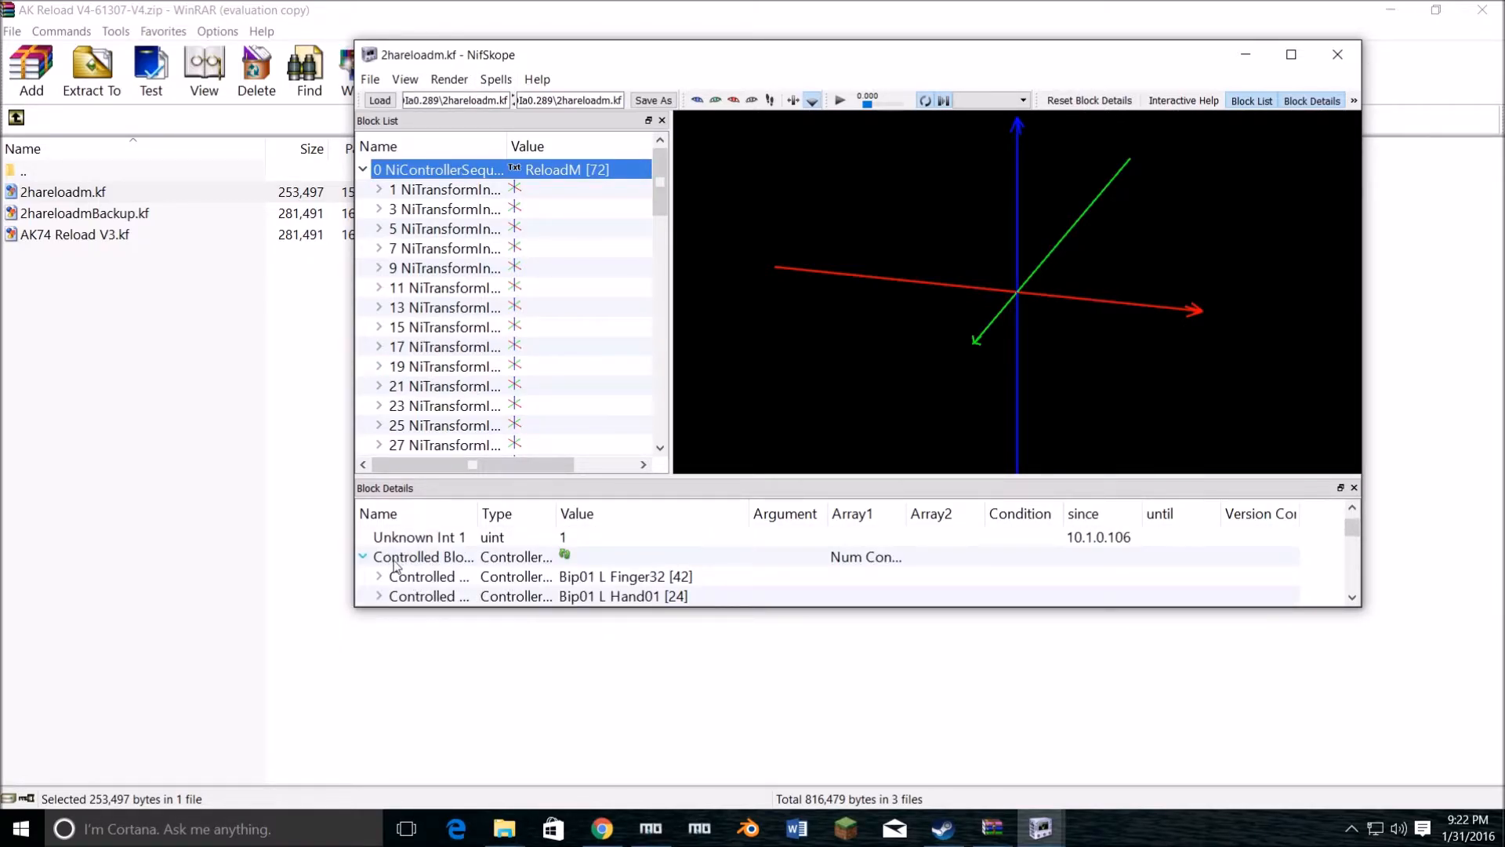
pyautogui.scroll(-2, 508, 568)
pyautogui.scroll(-5, 508, 568)
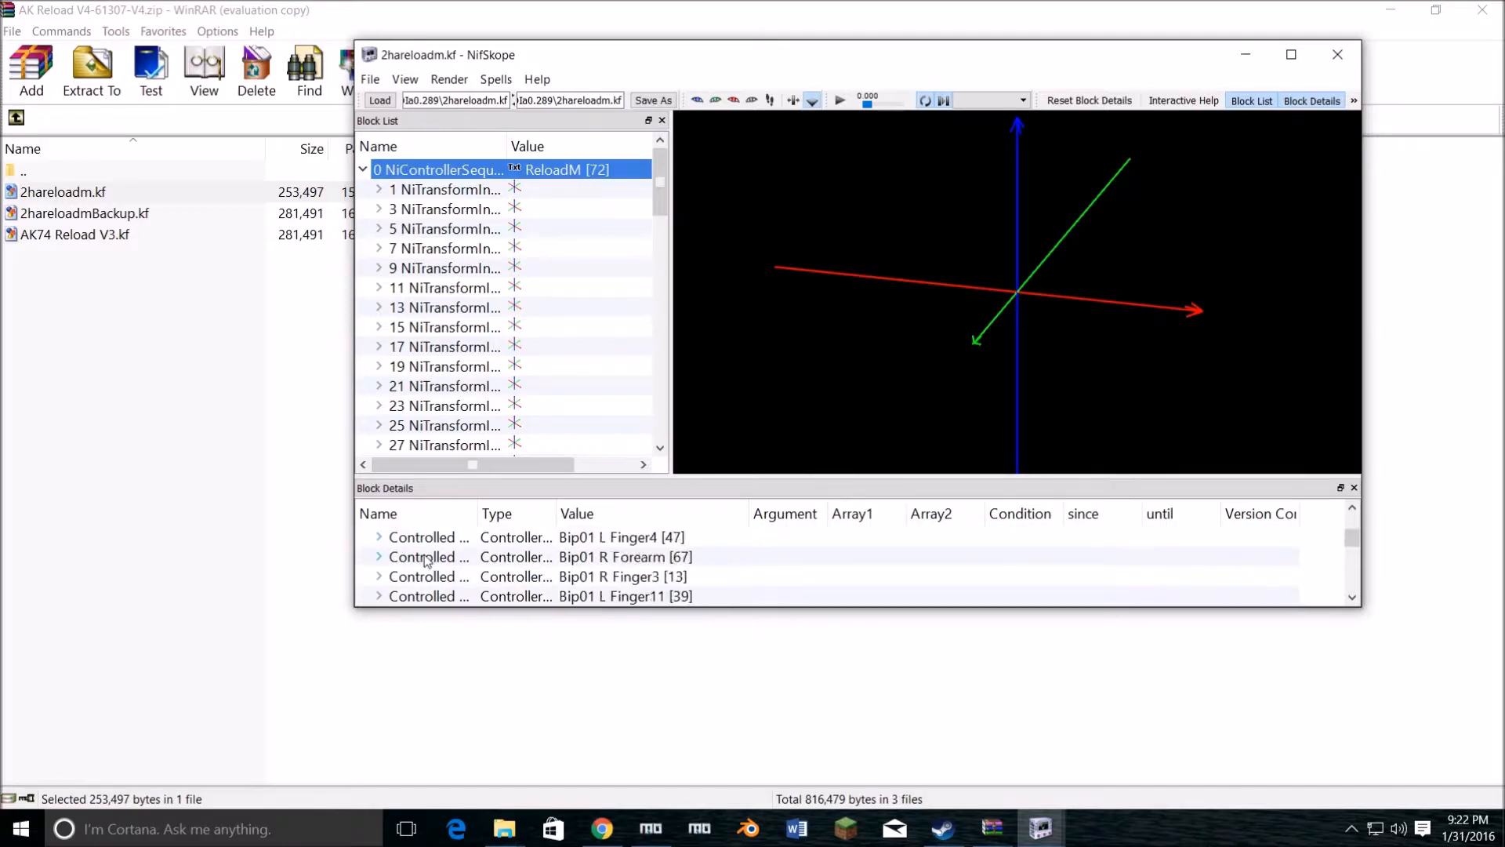
pyautogui.scroll(-1, 430, 557)
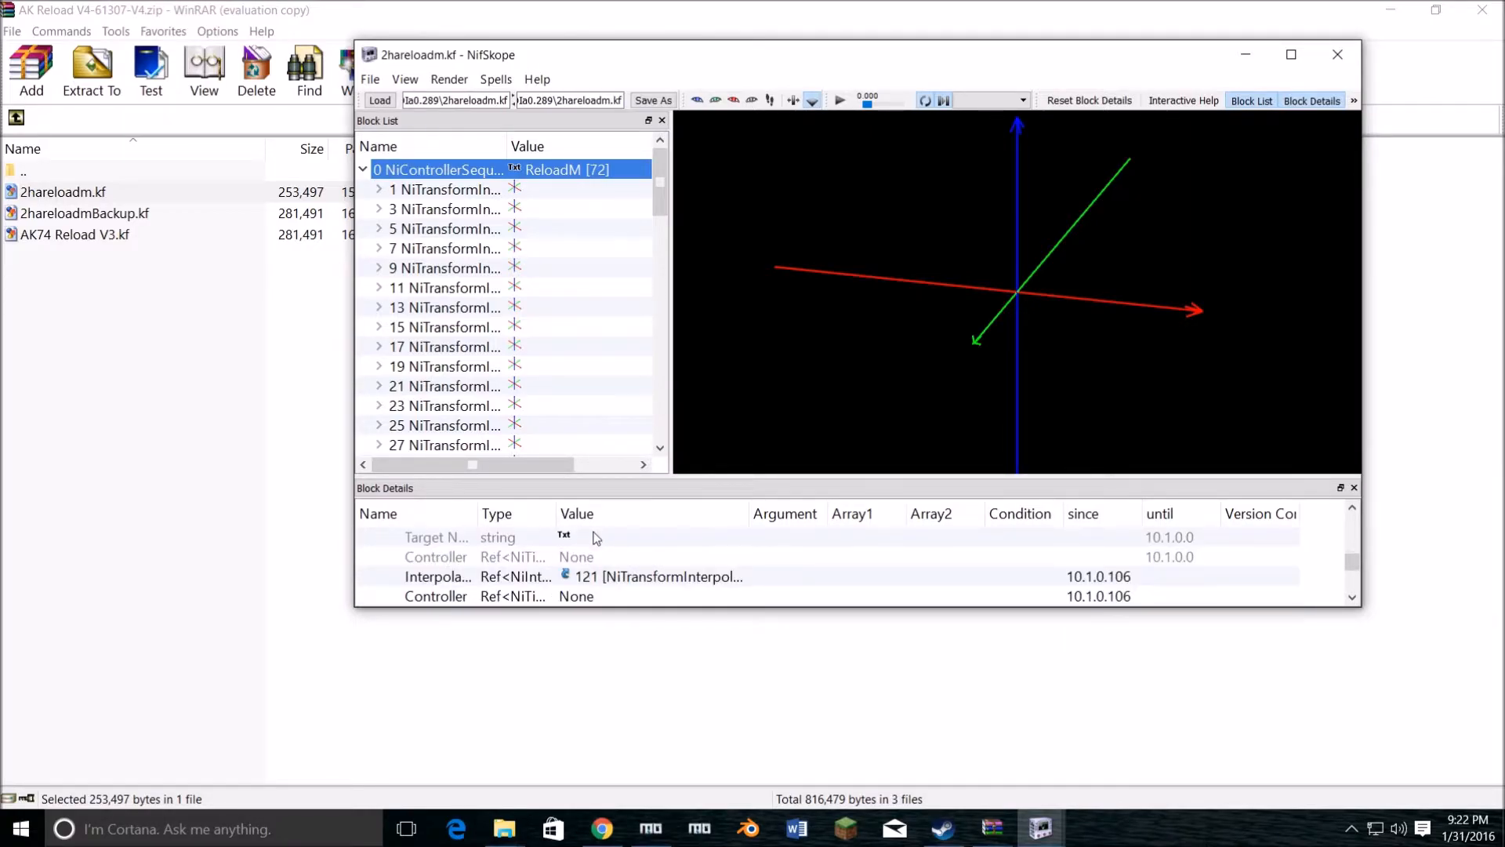
pyautogui.scroll(1, 601, 540)
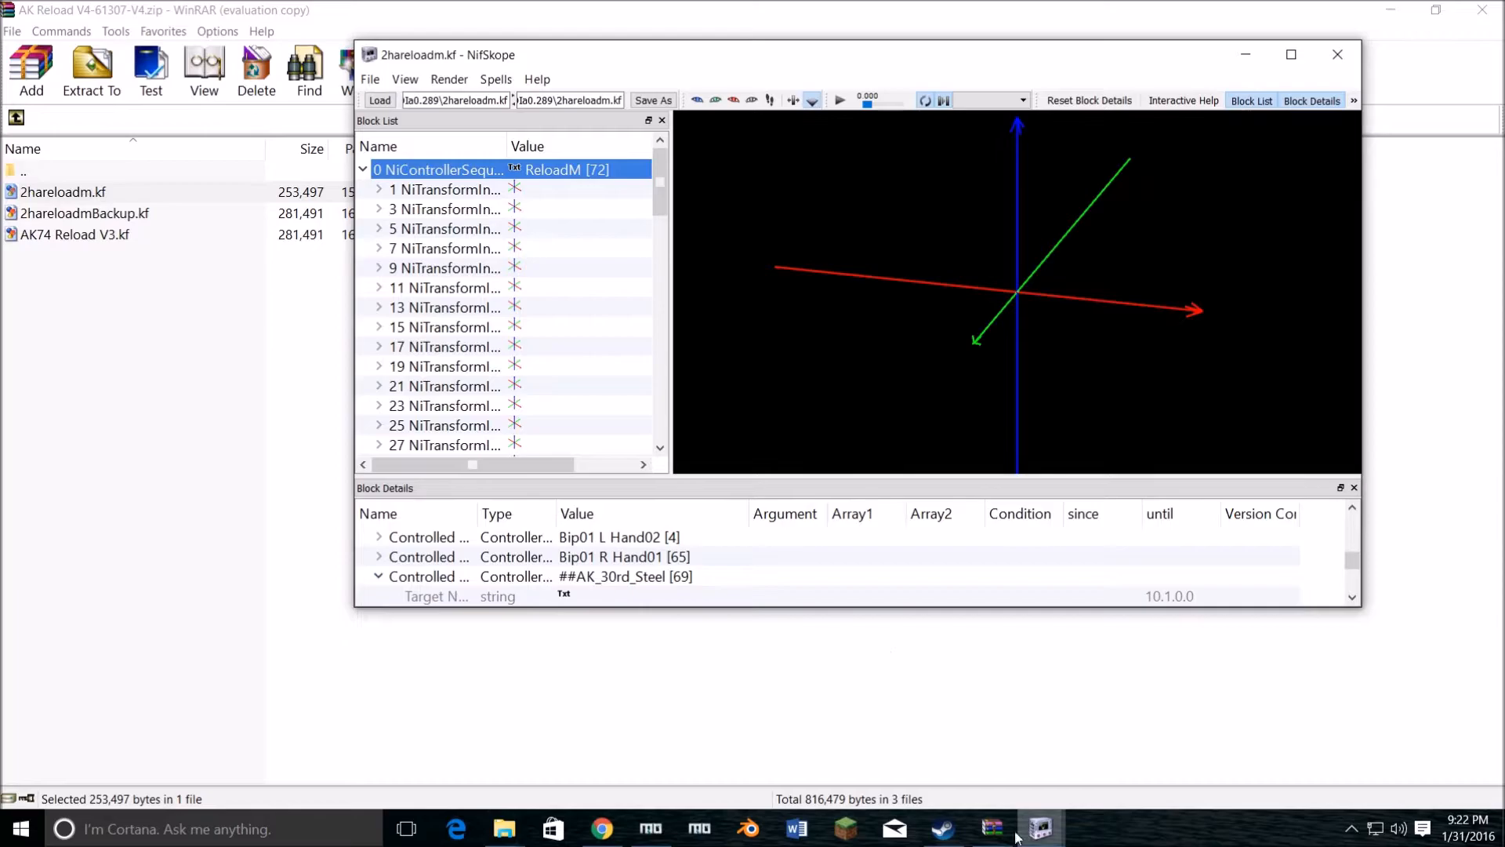
# Step: Follow the ##AK_30rd_Steel entry's interpolator link in 2hareloadm.kf to its NiTransformInterpolator block and view the block's translation
pyautogui.click(1041, 828)
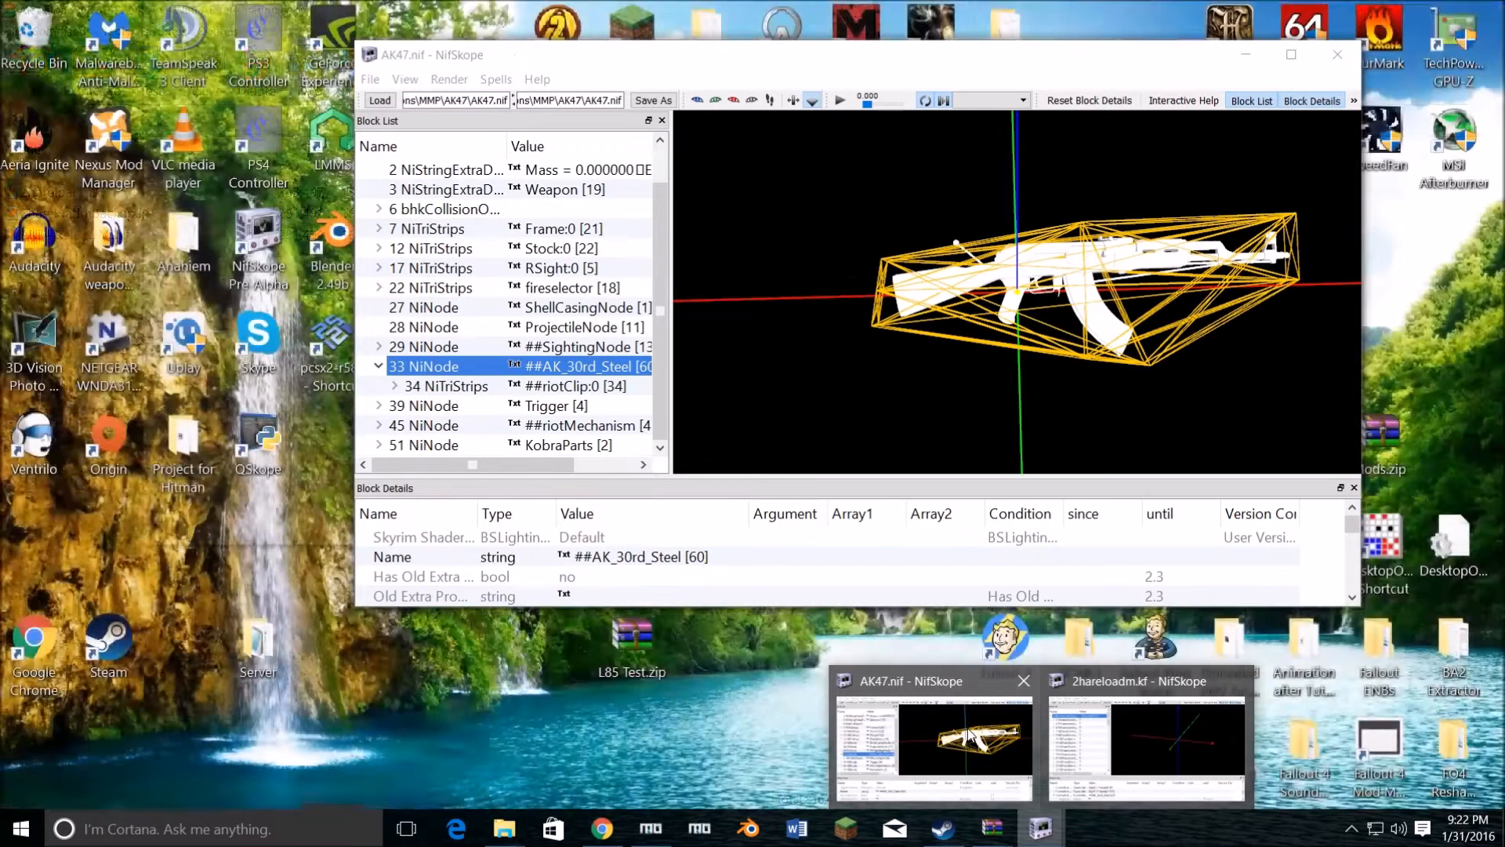
pyautogui.click(970, 735)
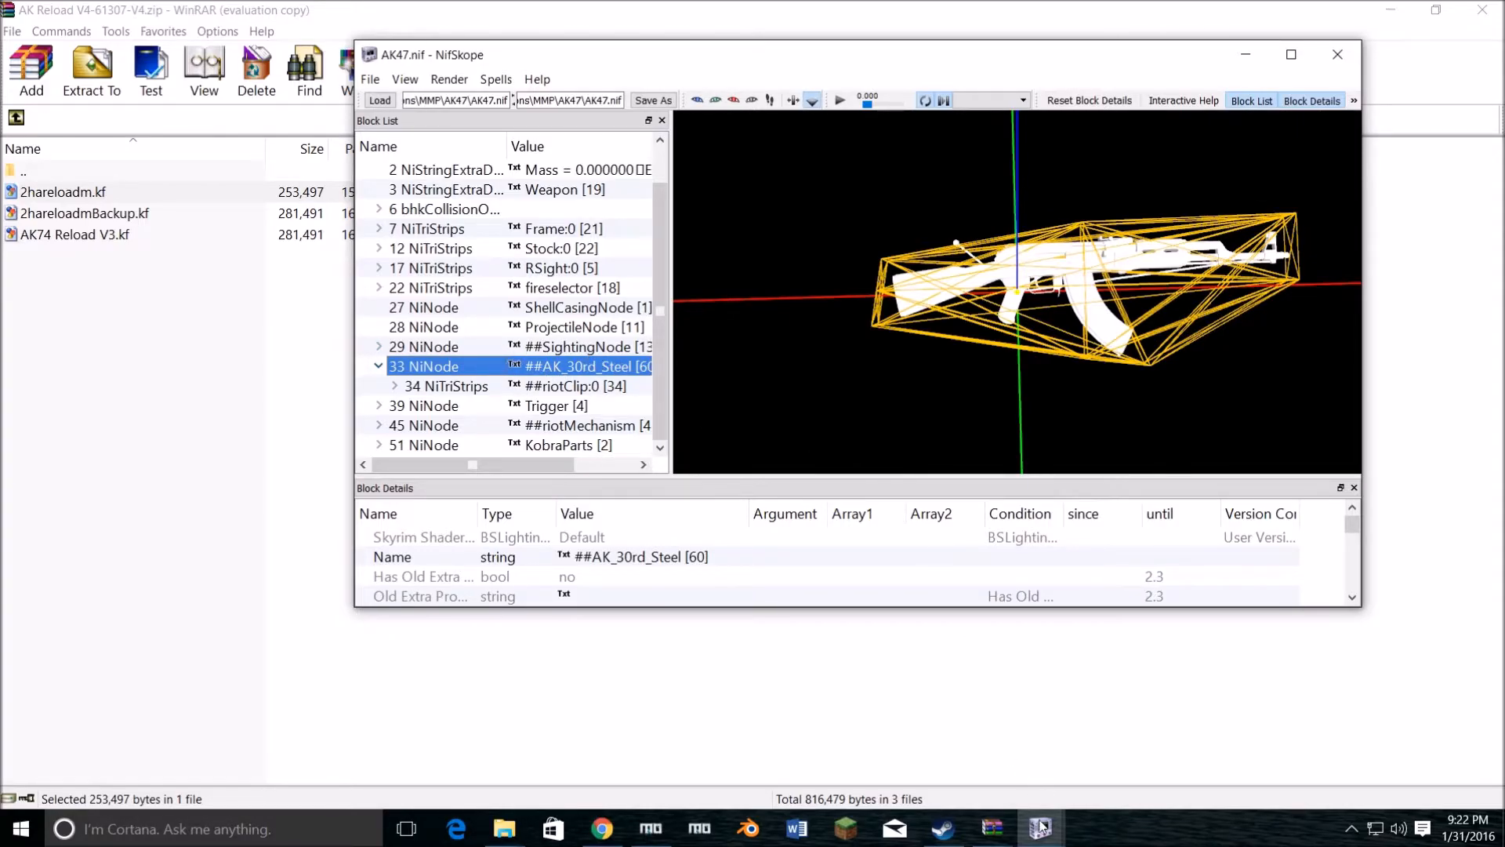
pyautogui.moveTo(1040, 824)
pyautogui.moveTo(1151, 730)
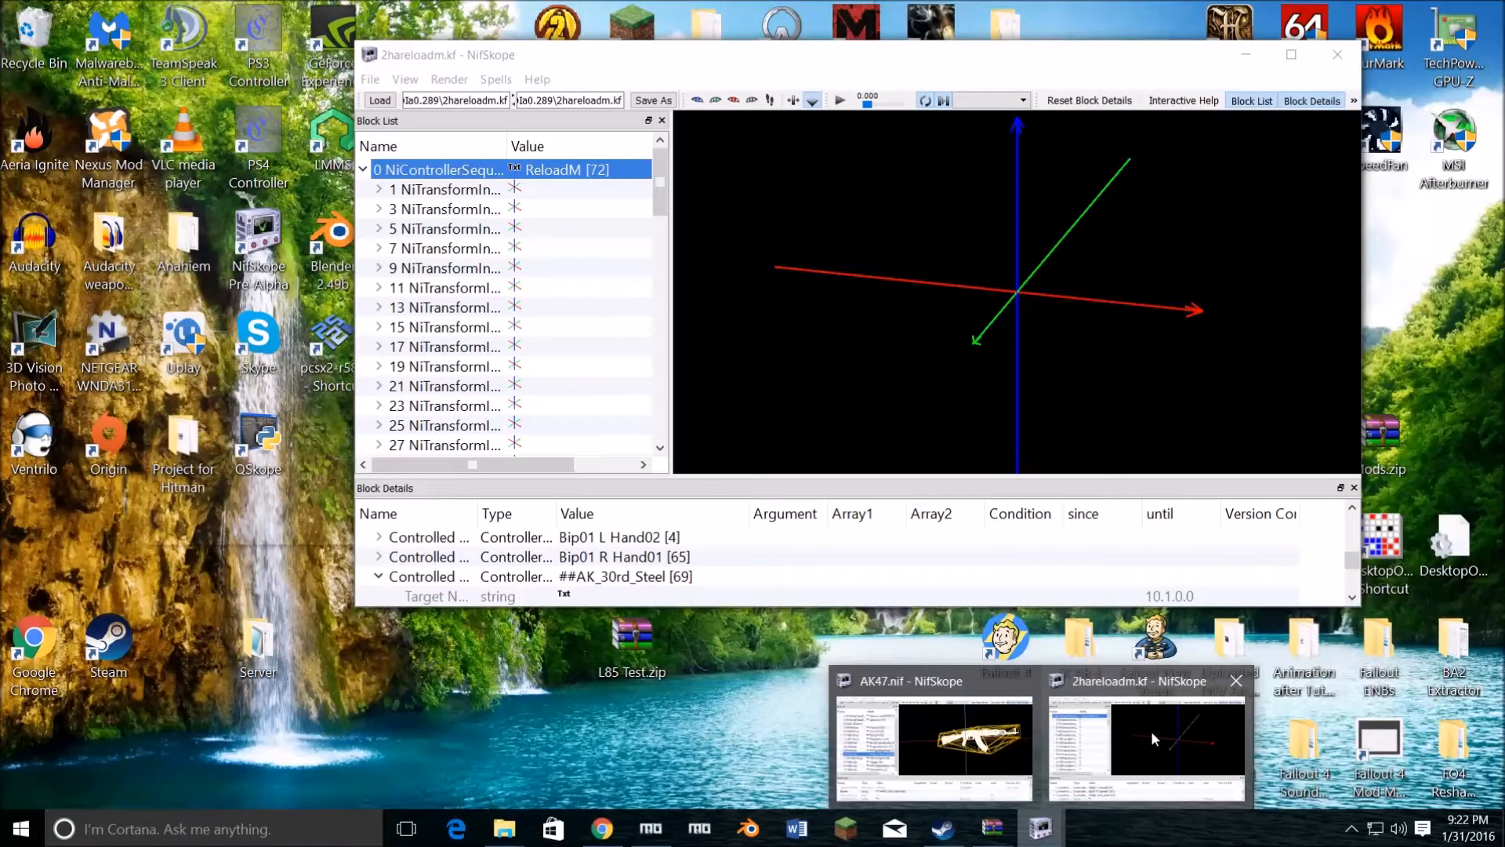
pyautogui.click(1151, 731)
pyautogui.scroll(-1, 417, 553)
pyautogui.scroll(1, 464, 549)
pyautogui.scroll(-1, 486, 558)
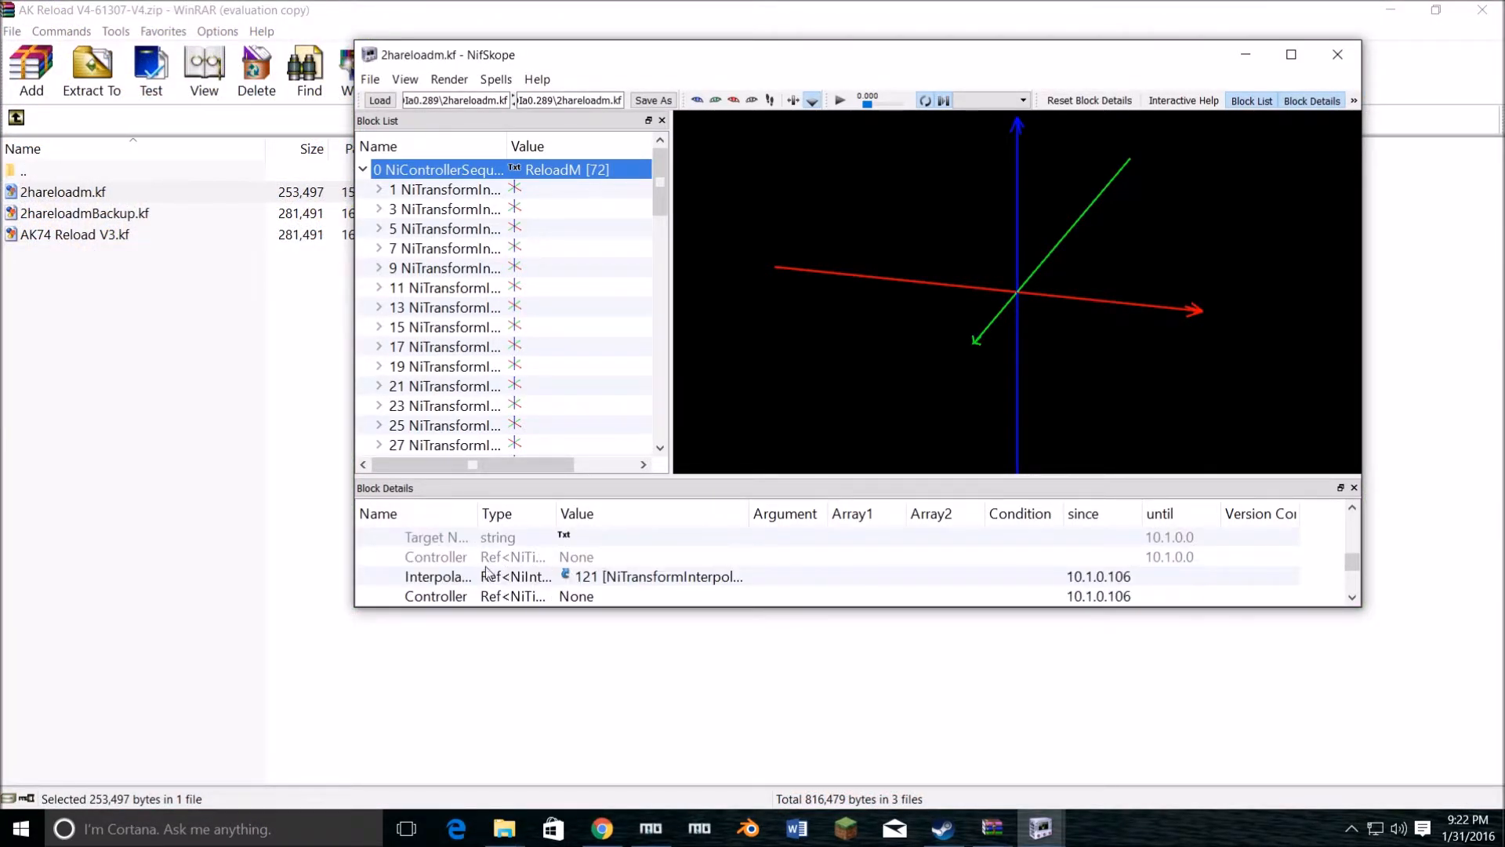
pyautogui.moveTo(477, 517)
pyautogui.mouseDown()
pyautogui.moveTo(558, 517)
pyautogui.moveTo(472, 517)
pyautogui.mouseUp()
pyautogui.doubleClick(561, 577)
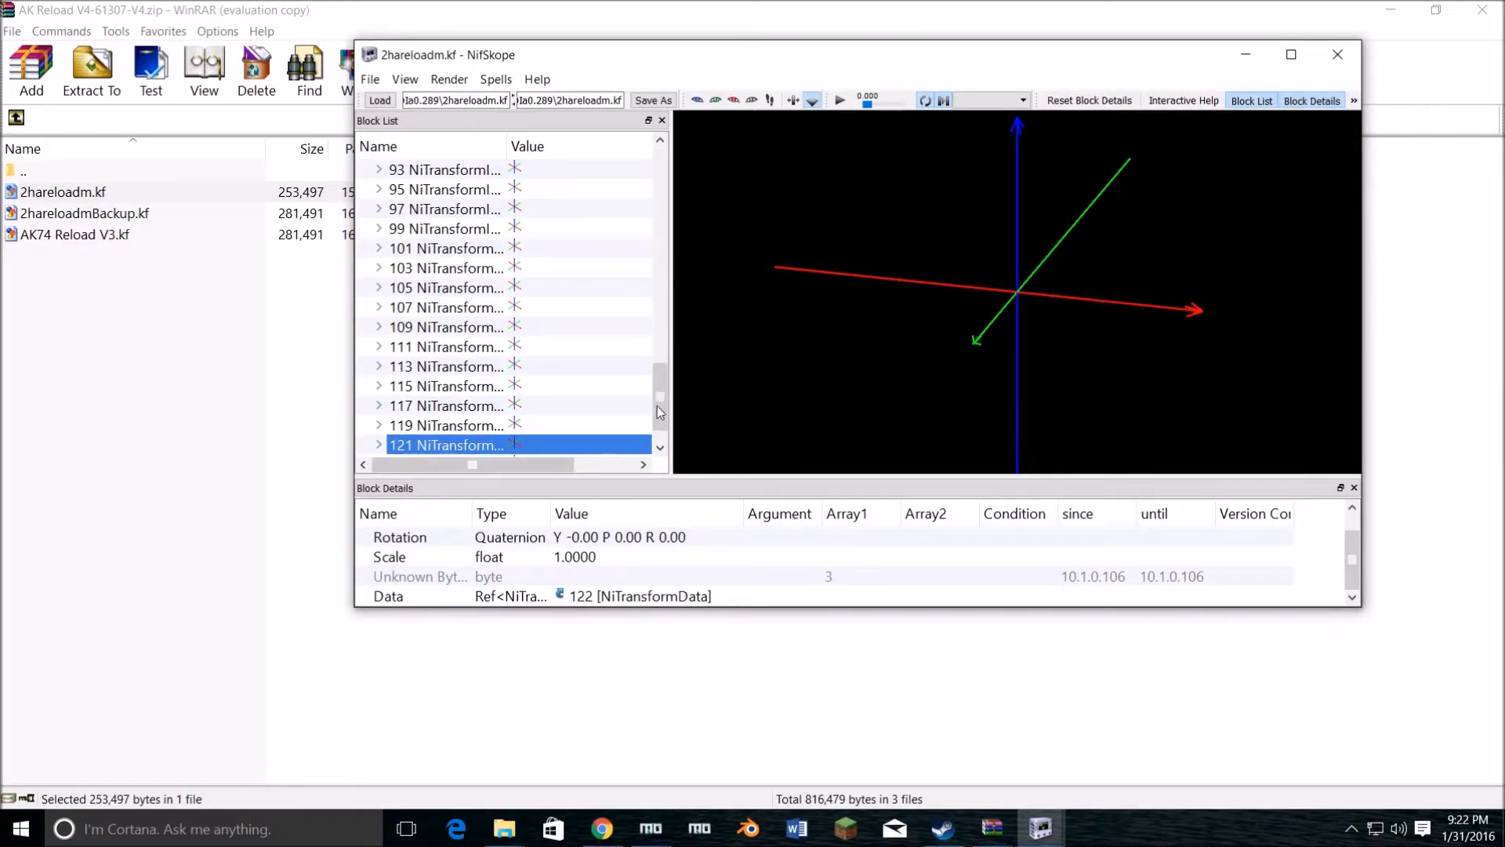
pyautogui.scroll(1, 592, 584)
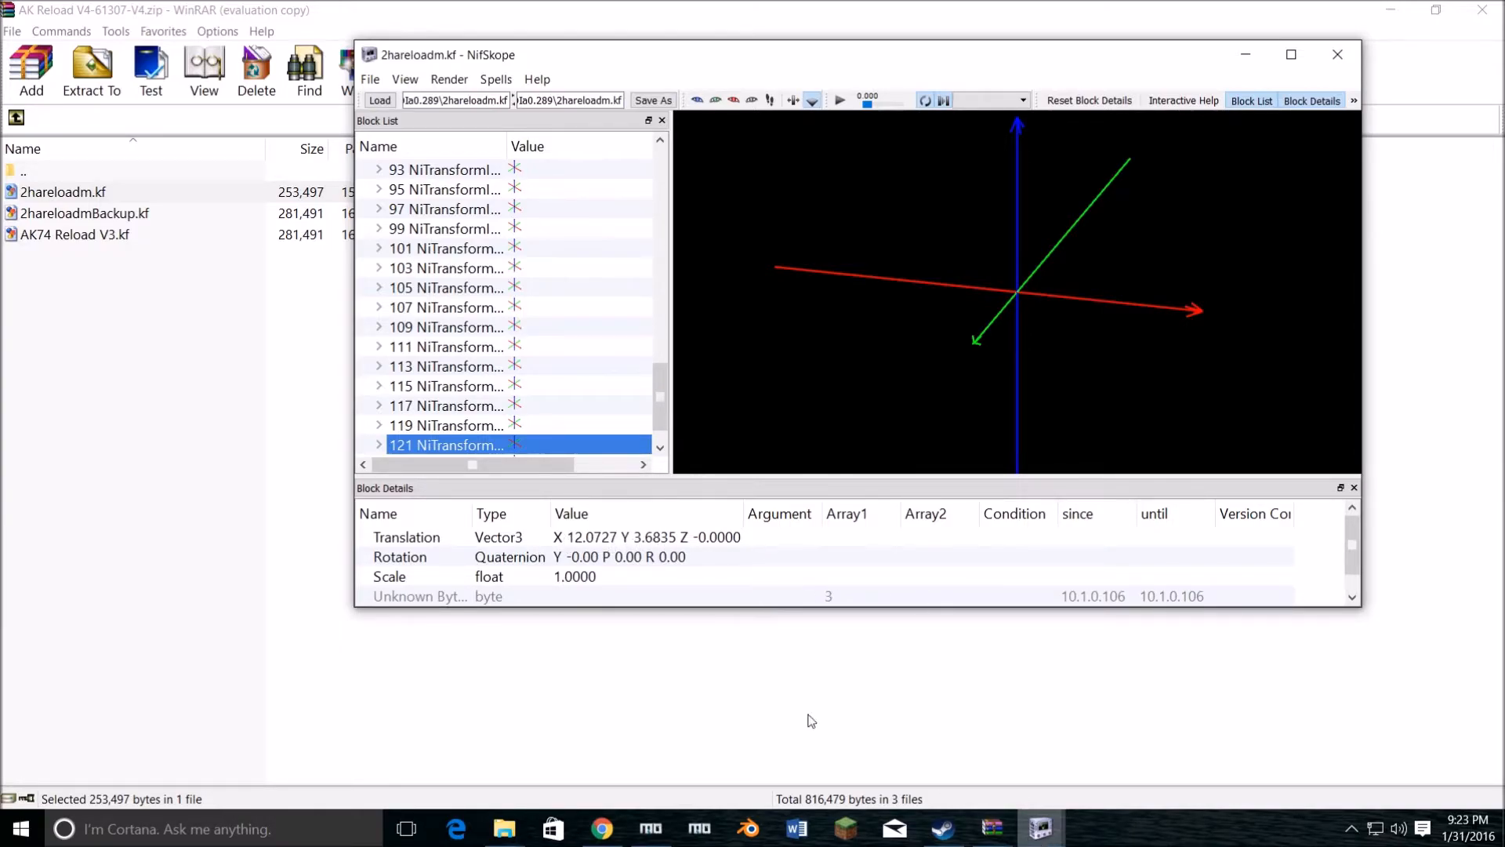
# Step: Arrange the AK47.nif and 2hareloadm.kf windows so the interpolator's translation and the AK47 block list are both visible
pyautogui.moveTo(1043, 829)
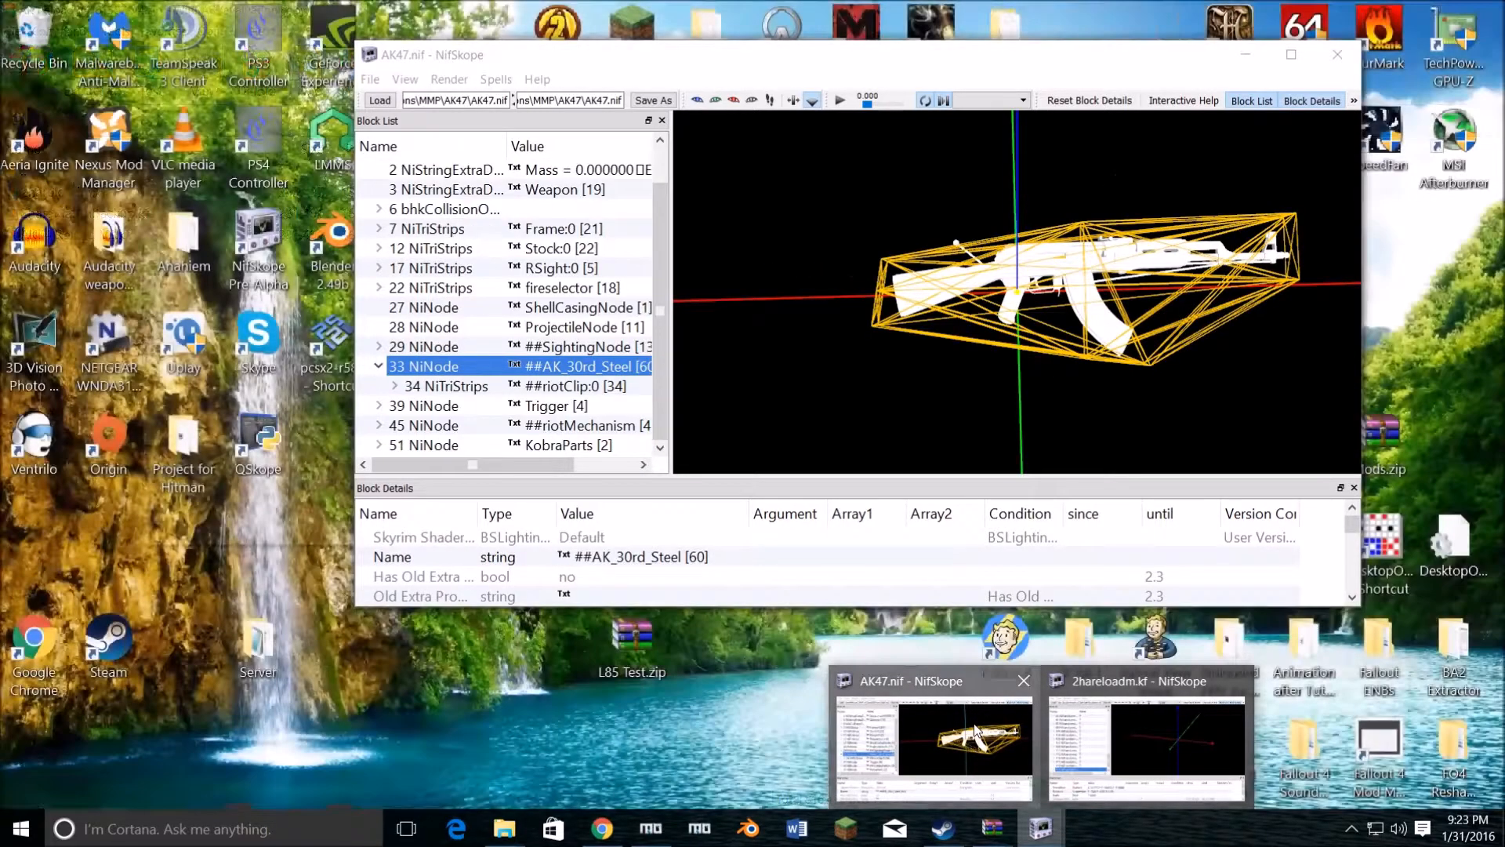
pyautogui.click(930, 726)
pyautogui.moveTo(866, 57); pyautogui.dragTo(1166, 141)
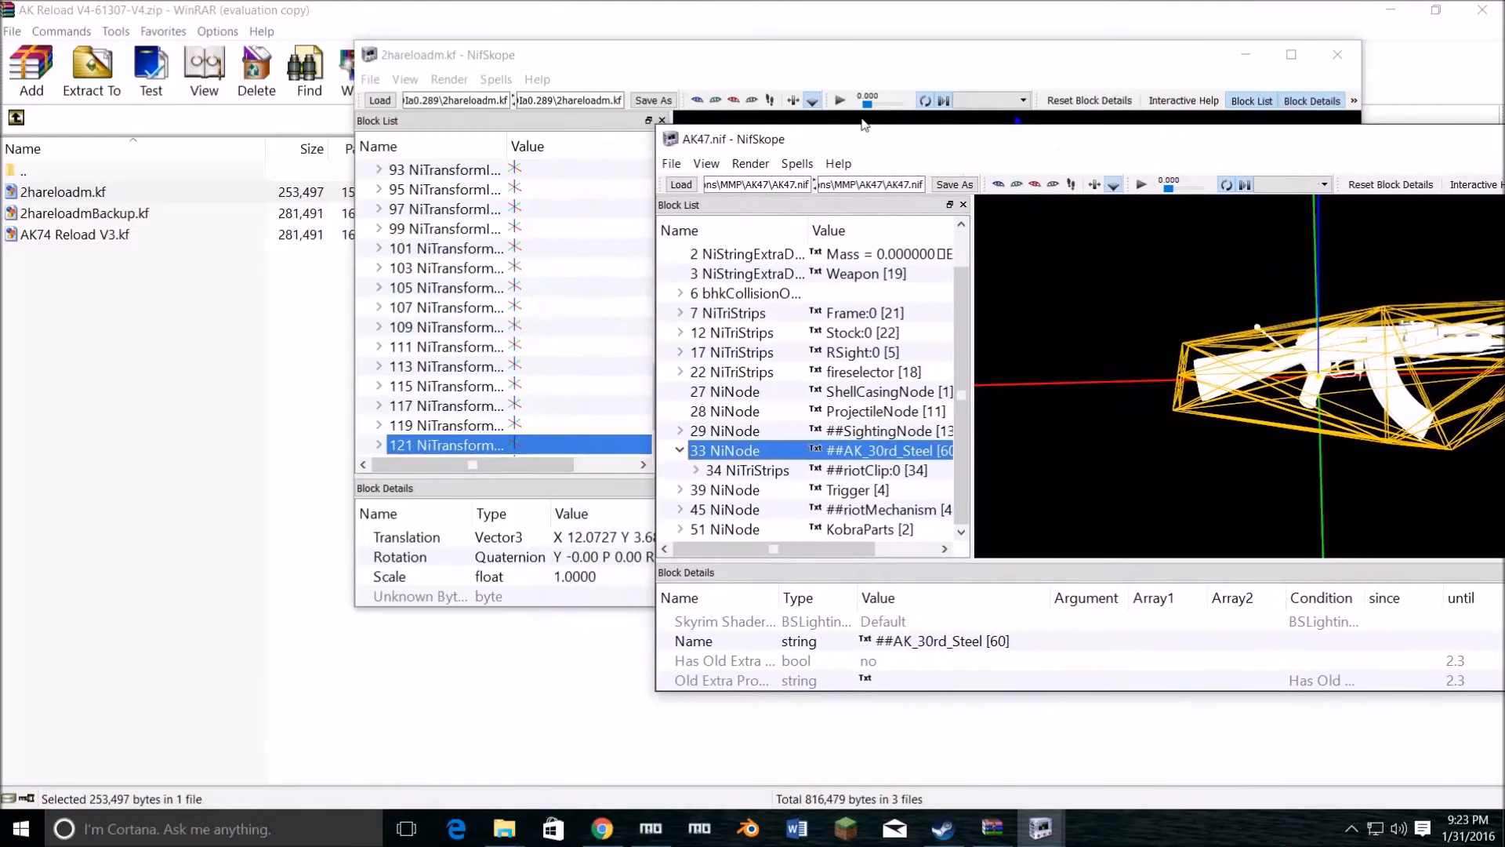
pyautogui.moveTo(792, 64); pyautogui.dragTo(560, 55)
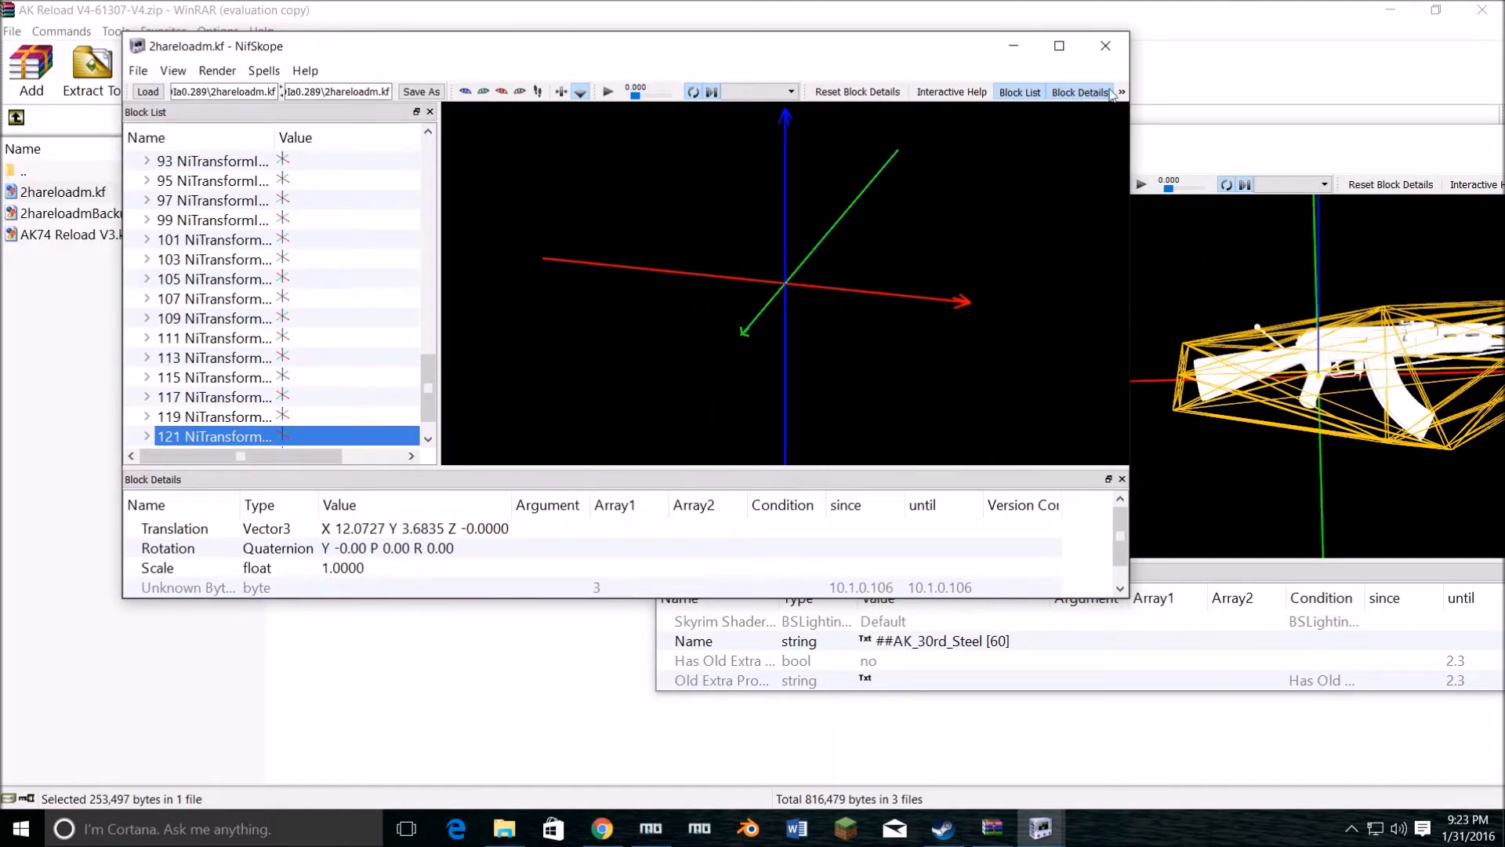
pyautogui.click(1174, 145)
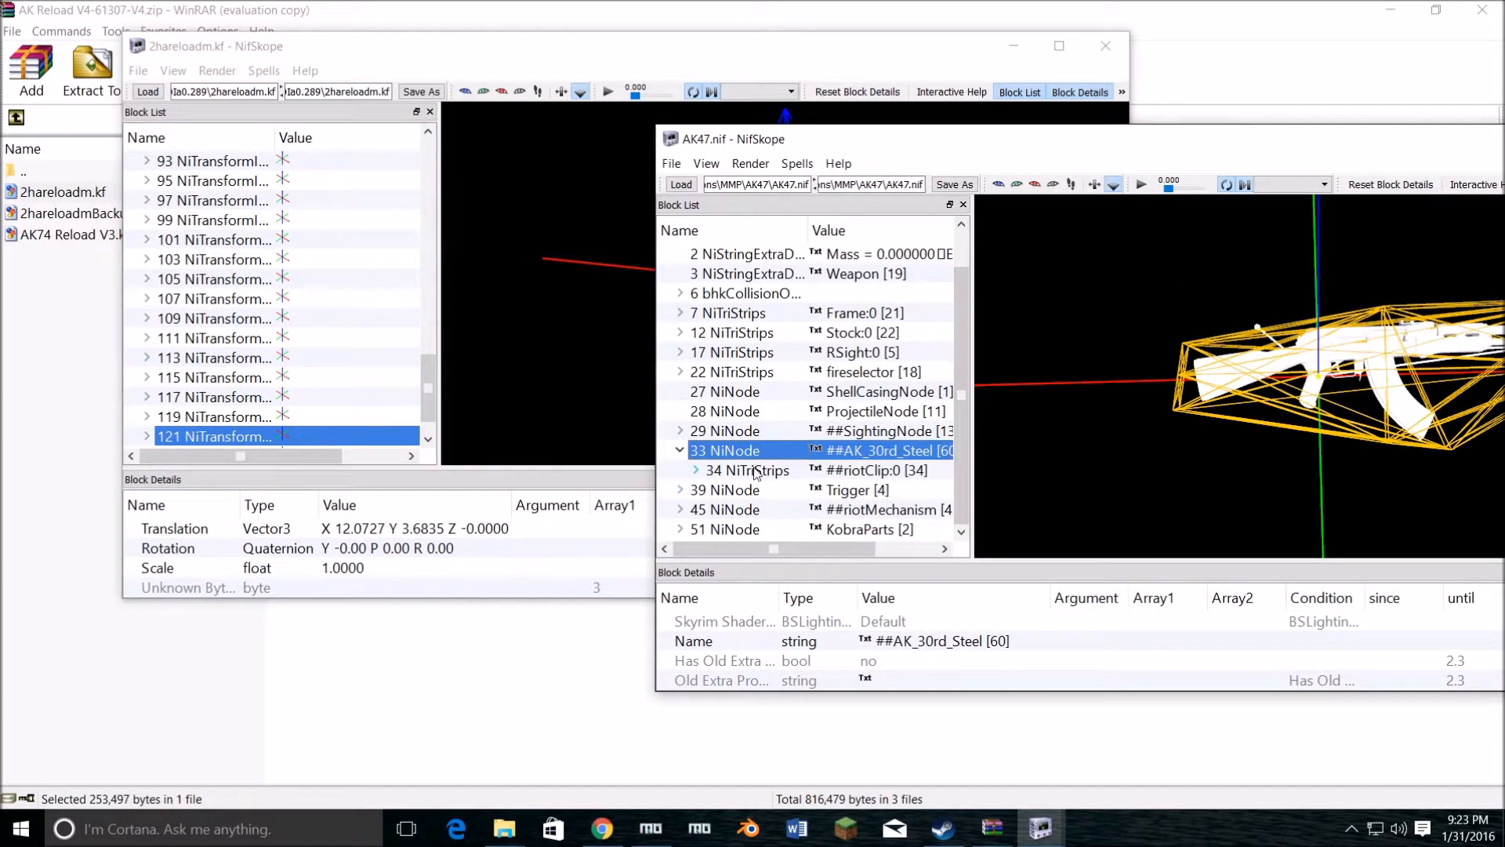
# Step: Open the transform editor for the ##AK_30rd_Steel NiNode in AK47.nif and set its X translation to 12.0727
pyautogui.rightClick(860, 451)
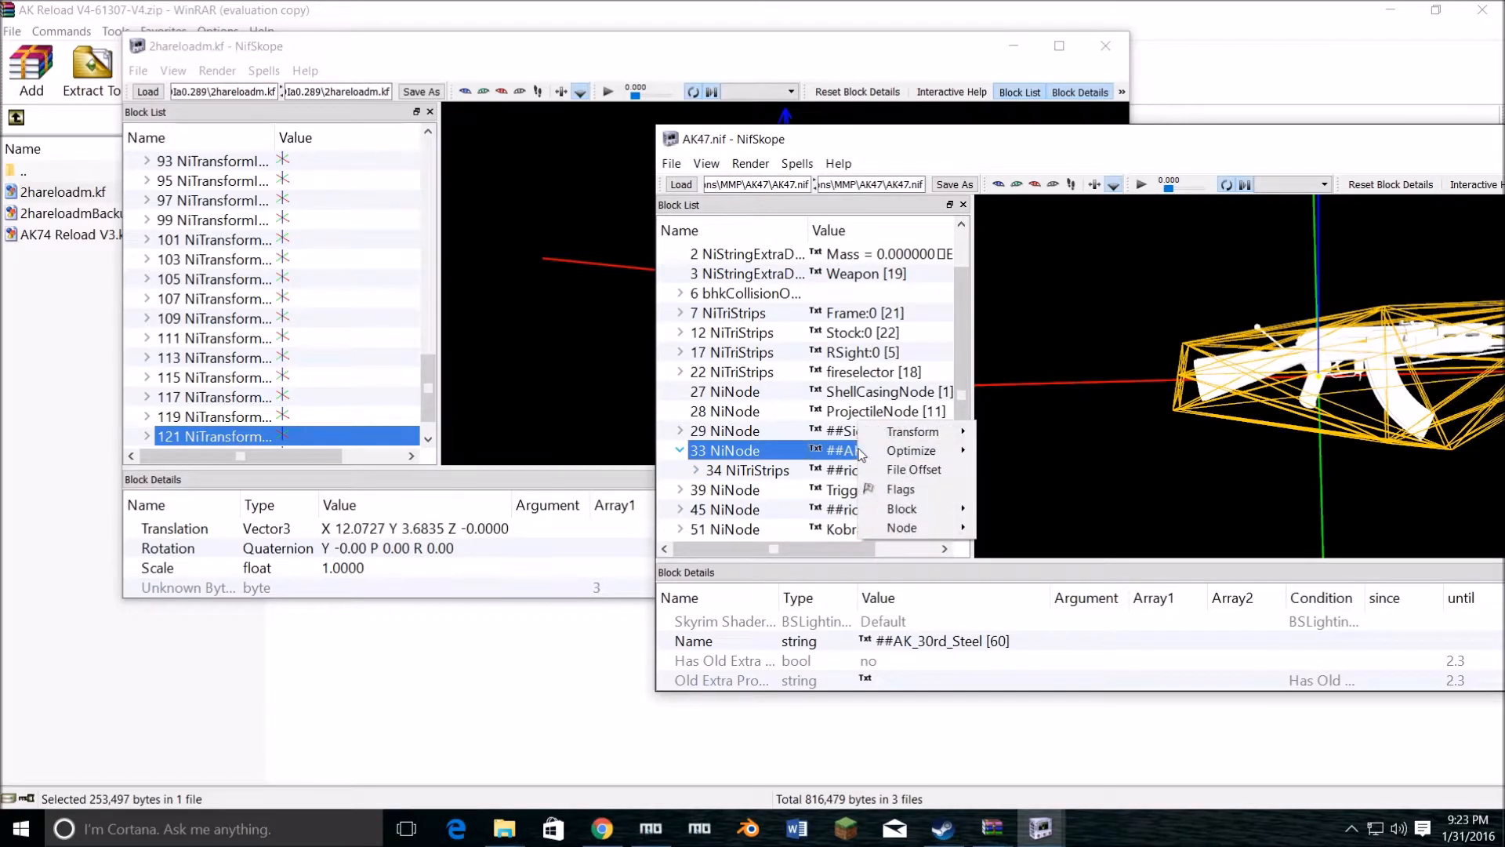
pyautogui.moveTo(942, 440)
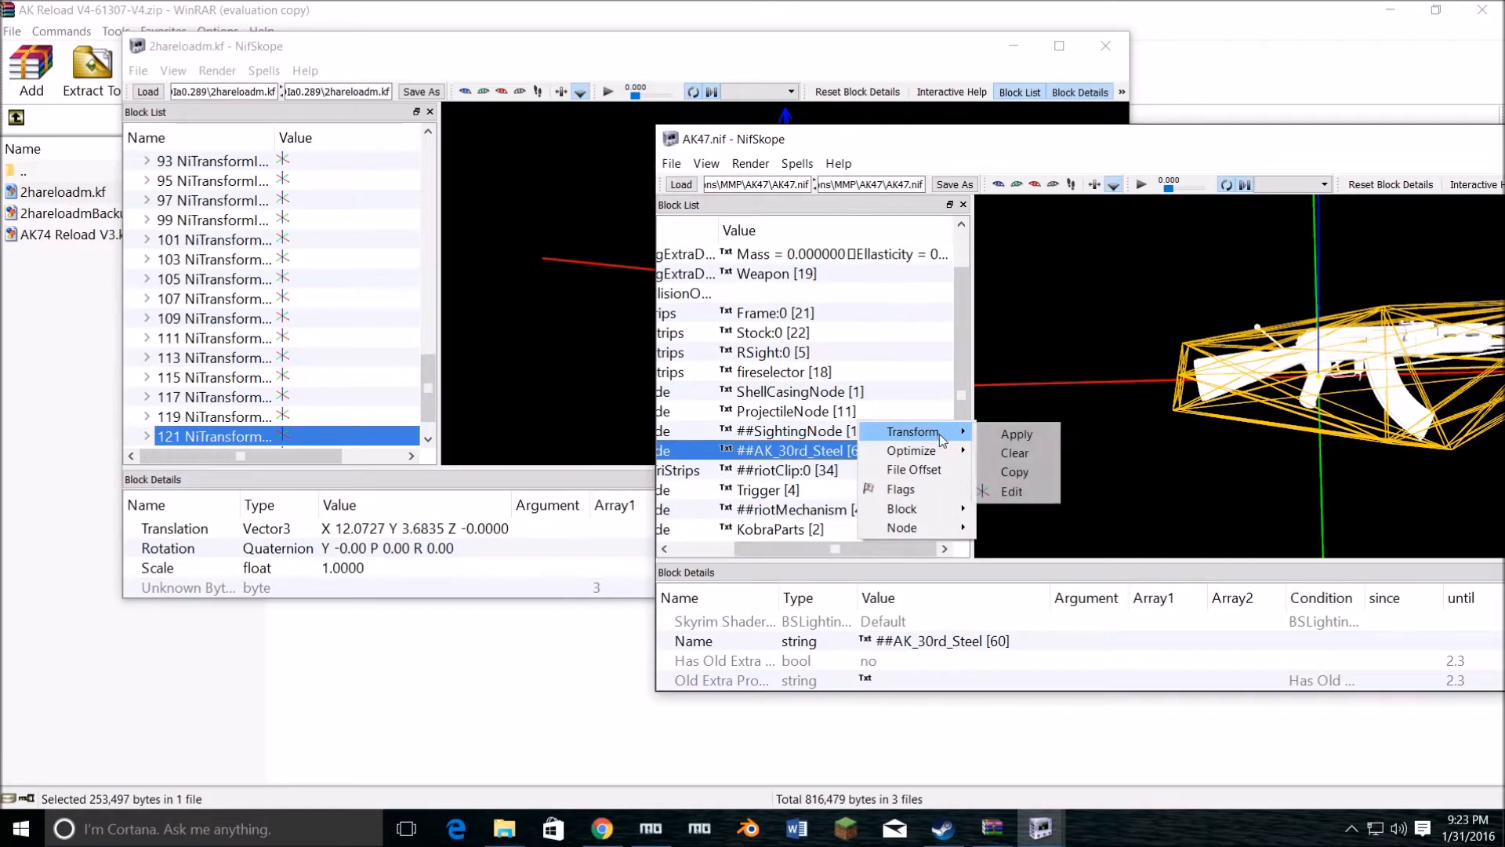
pyautogui.click(1010, 488)
pyautogui.moveTo(602, 271); pyautogui.dragTo(886, 167)
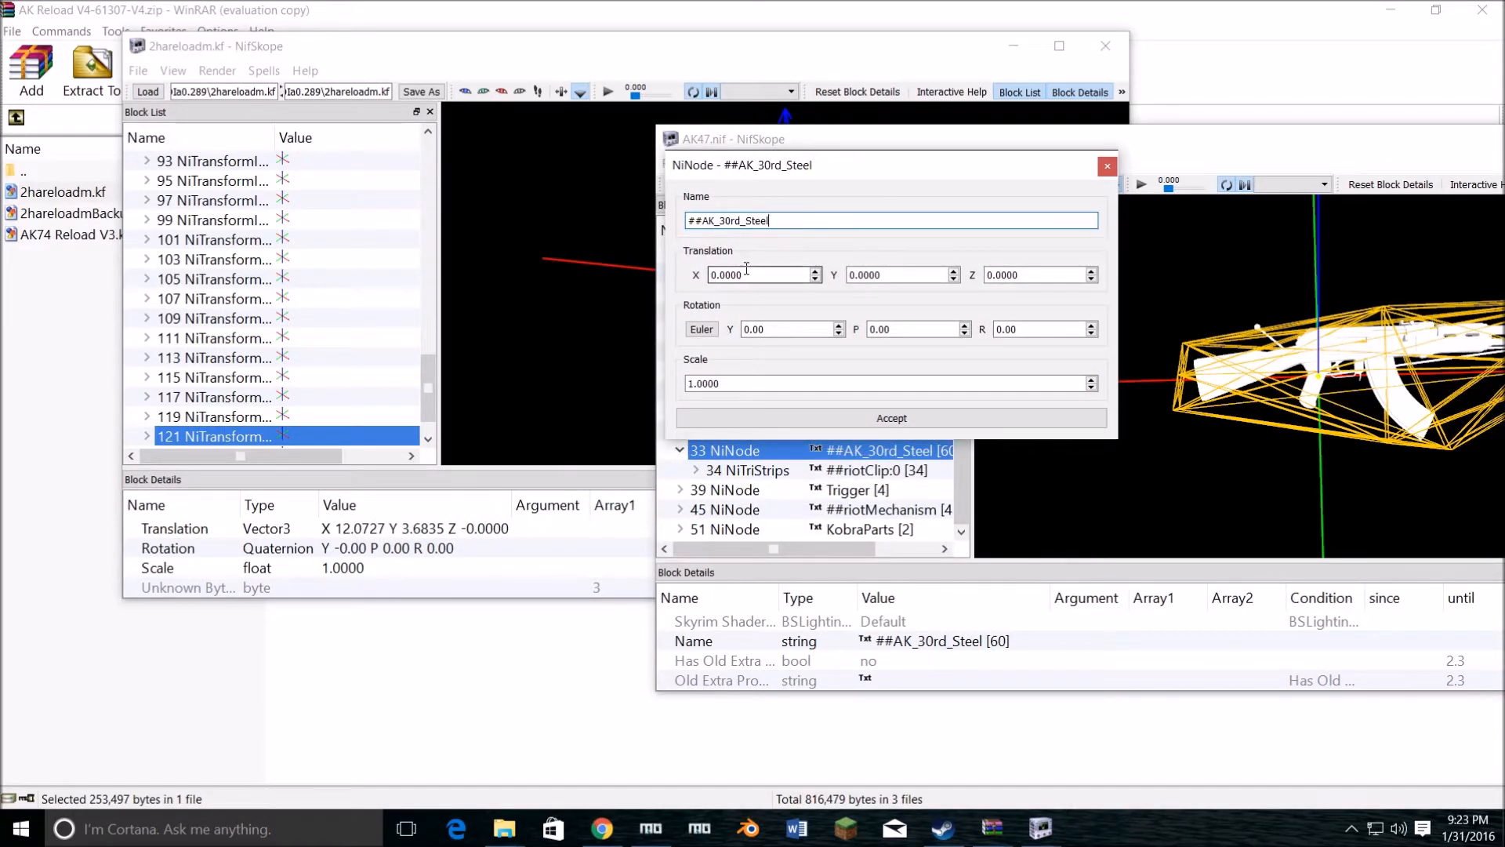
pyautogui.click(721, 274)
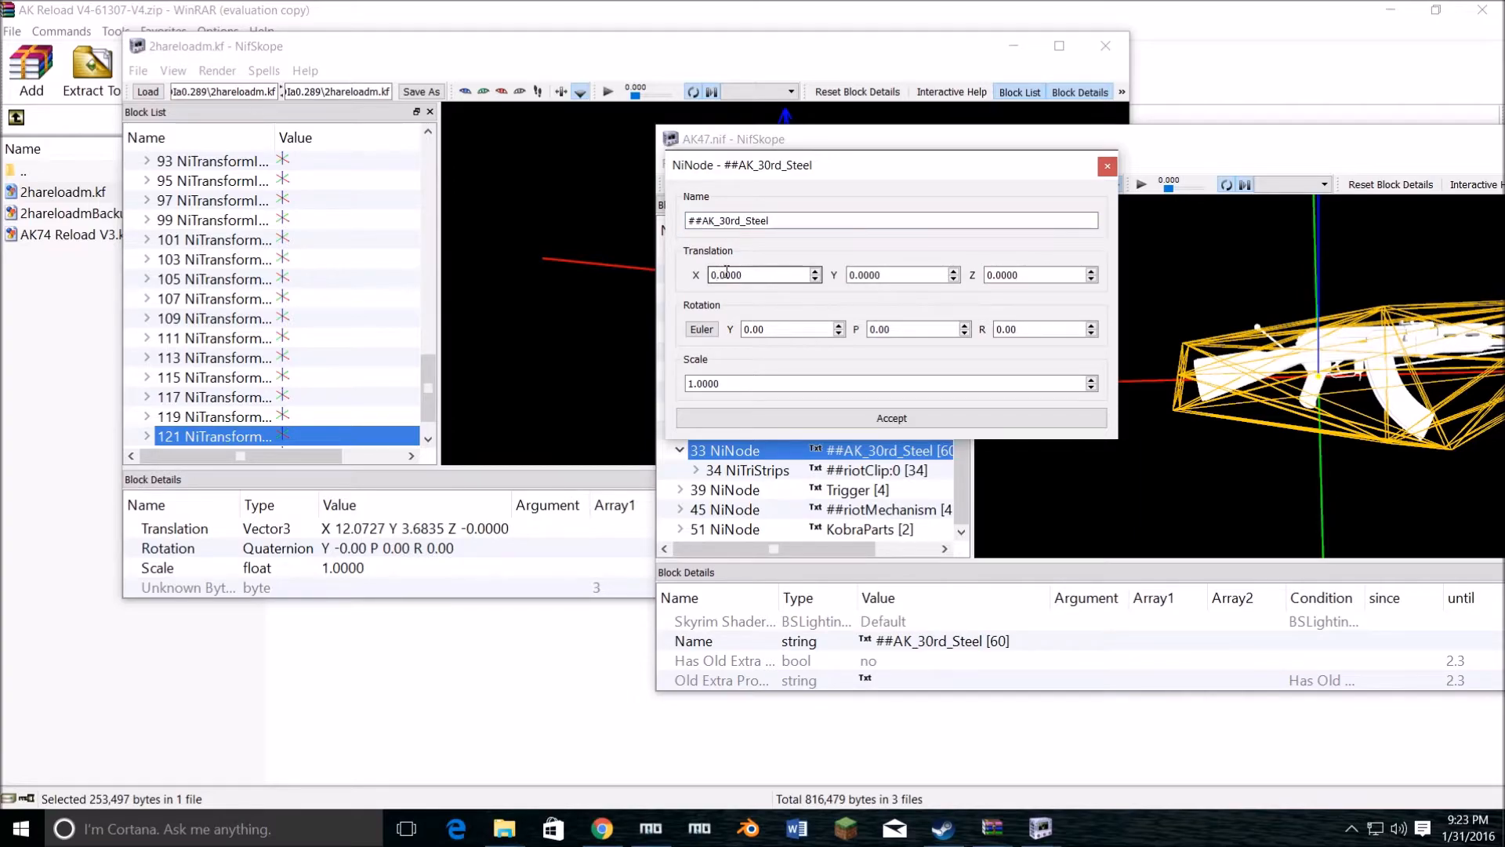
pyautogui.press('Delete')
pyautogui.write('12')
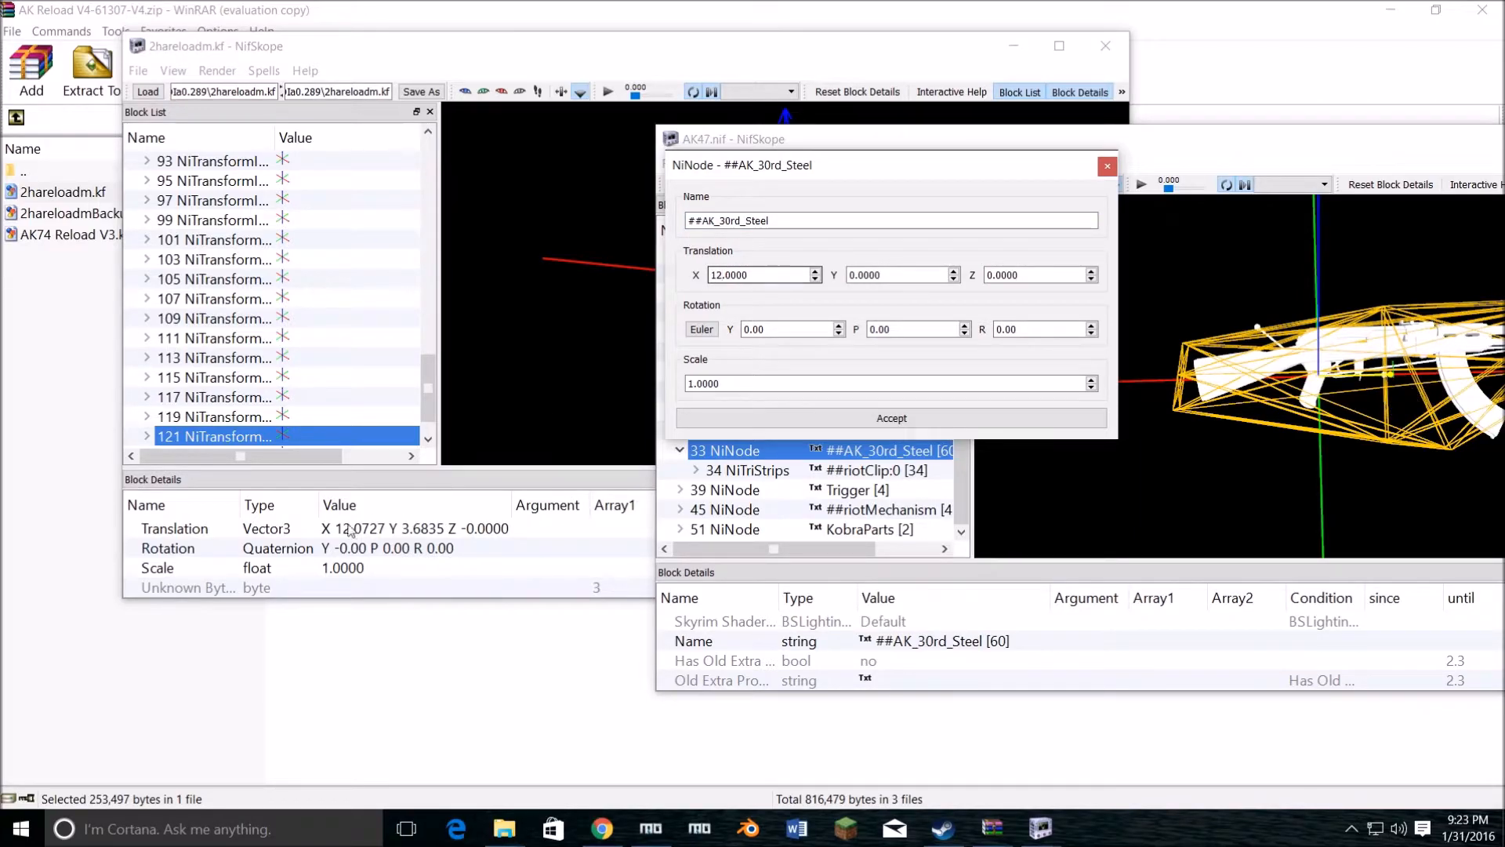
pyautogui.moveTo(748, 274); pyautogui.dragTo(732, 275)
pyautogui.click(733, 275)
# Step: Set the ##AK_30rd_Steel node's Y translation to 3.6835 and accept the transform
pyautogui.moveTo(892, 279); pyautogui.dragTo(830, 279)
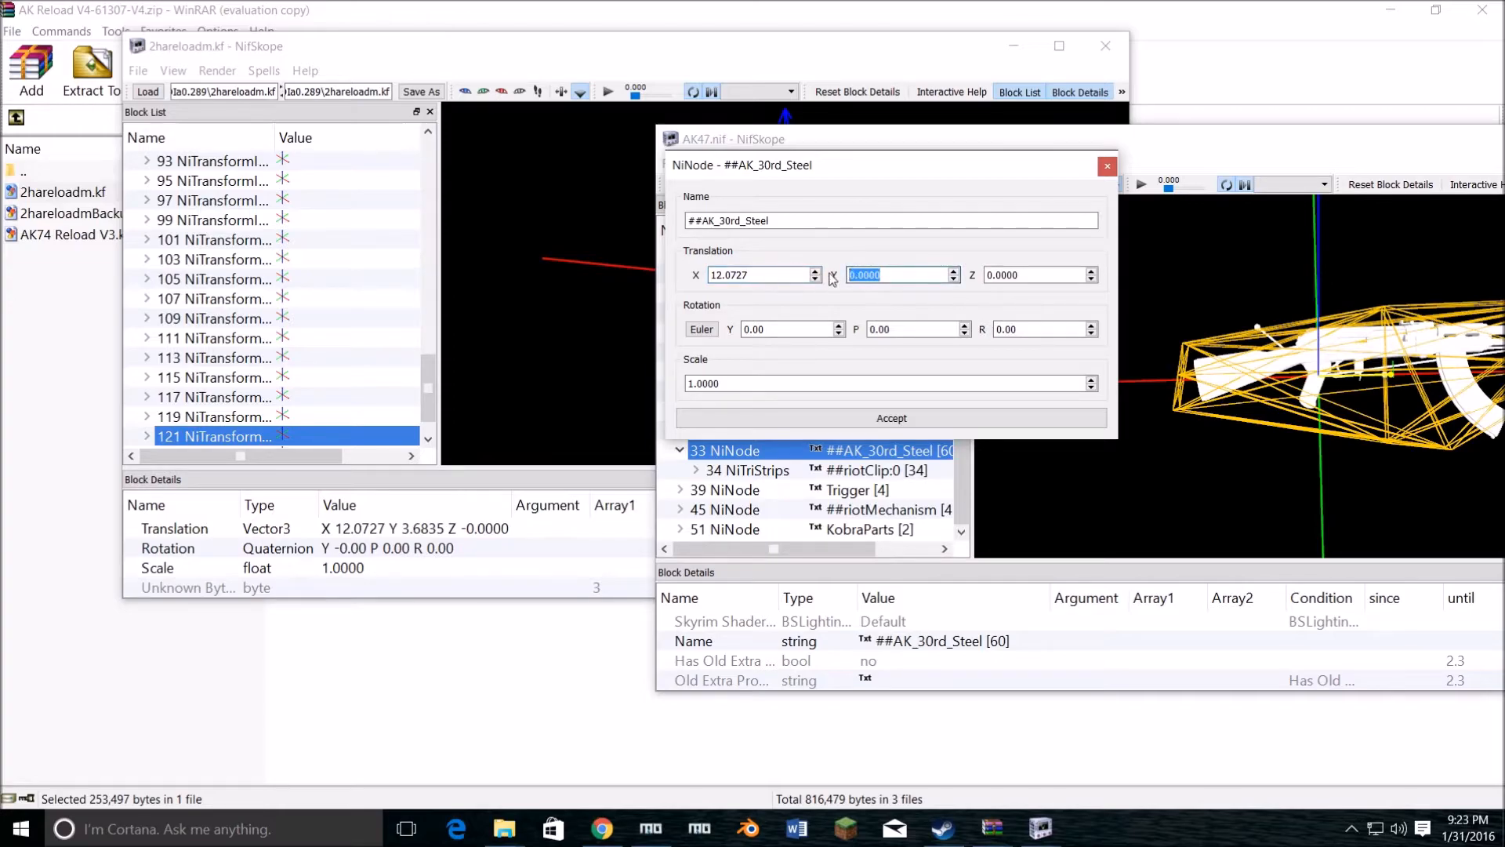
pyautogui.write('3')
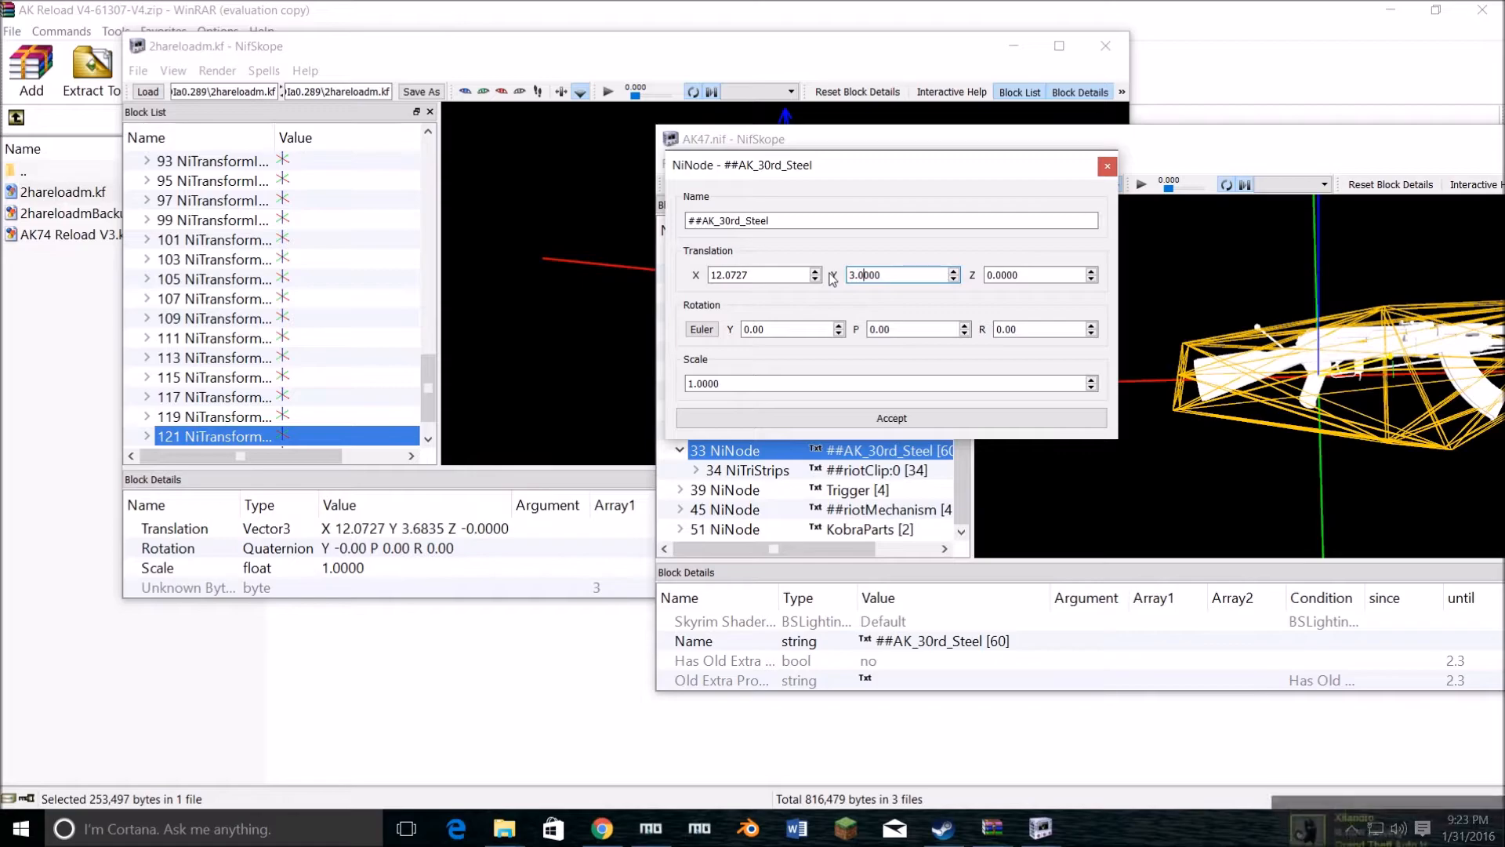
pyautogui.press('BackSpace')
pyautogui.write('6')
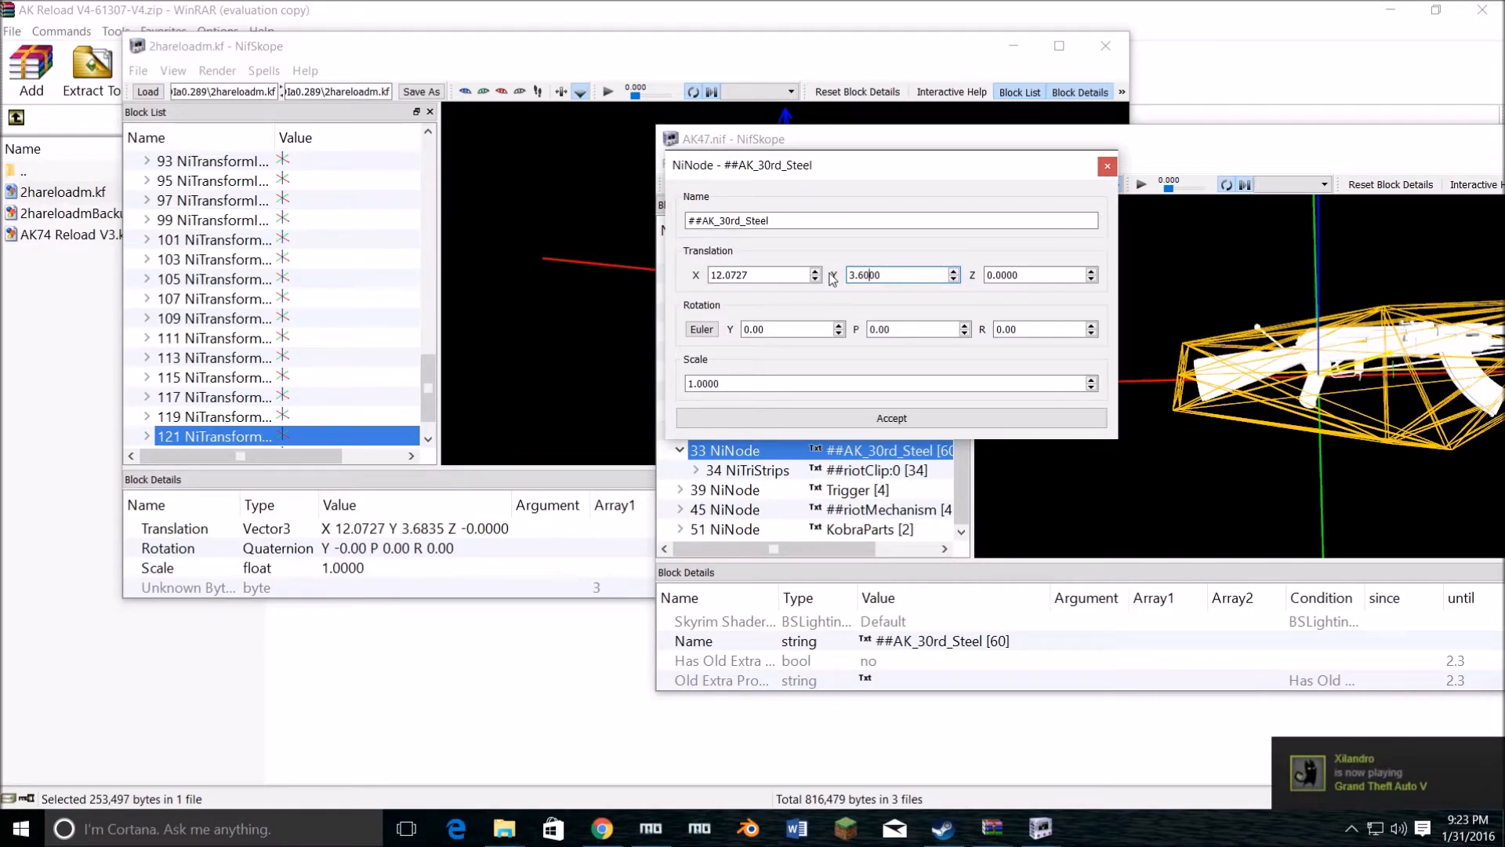
pyautogui.press('Delete')
pyautogui.write('8')
pyautogui.press('End')
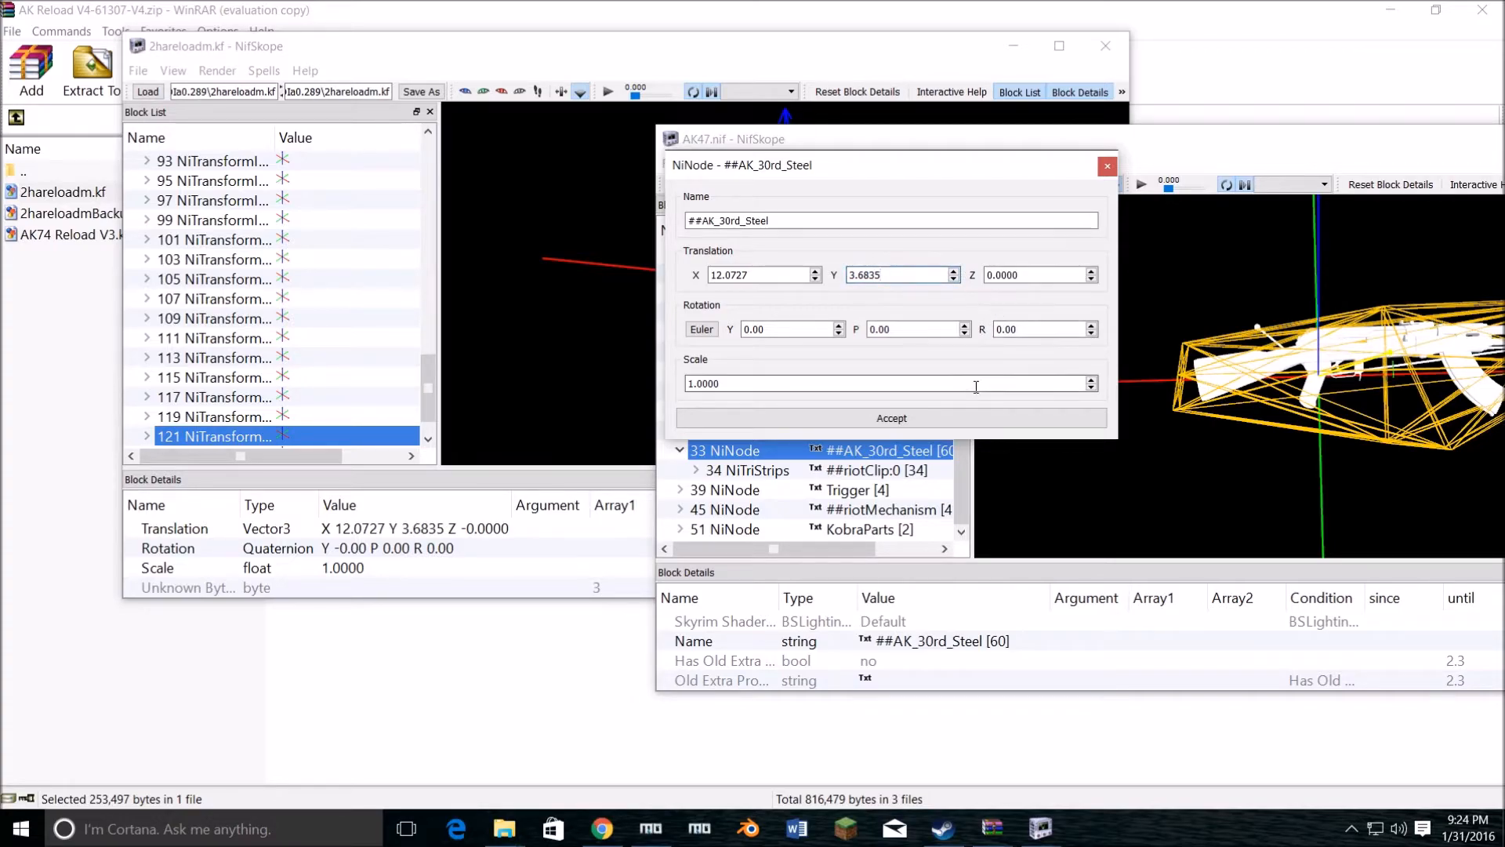
pyautogui.click(969, 417)
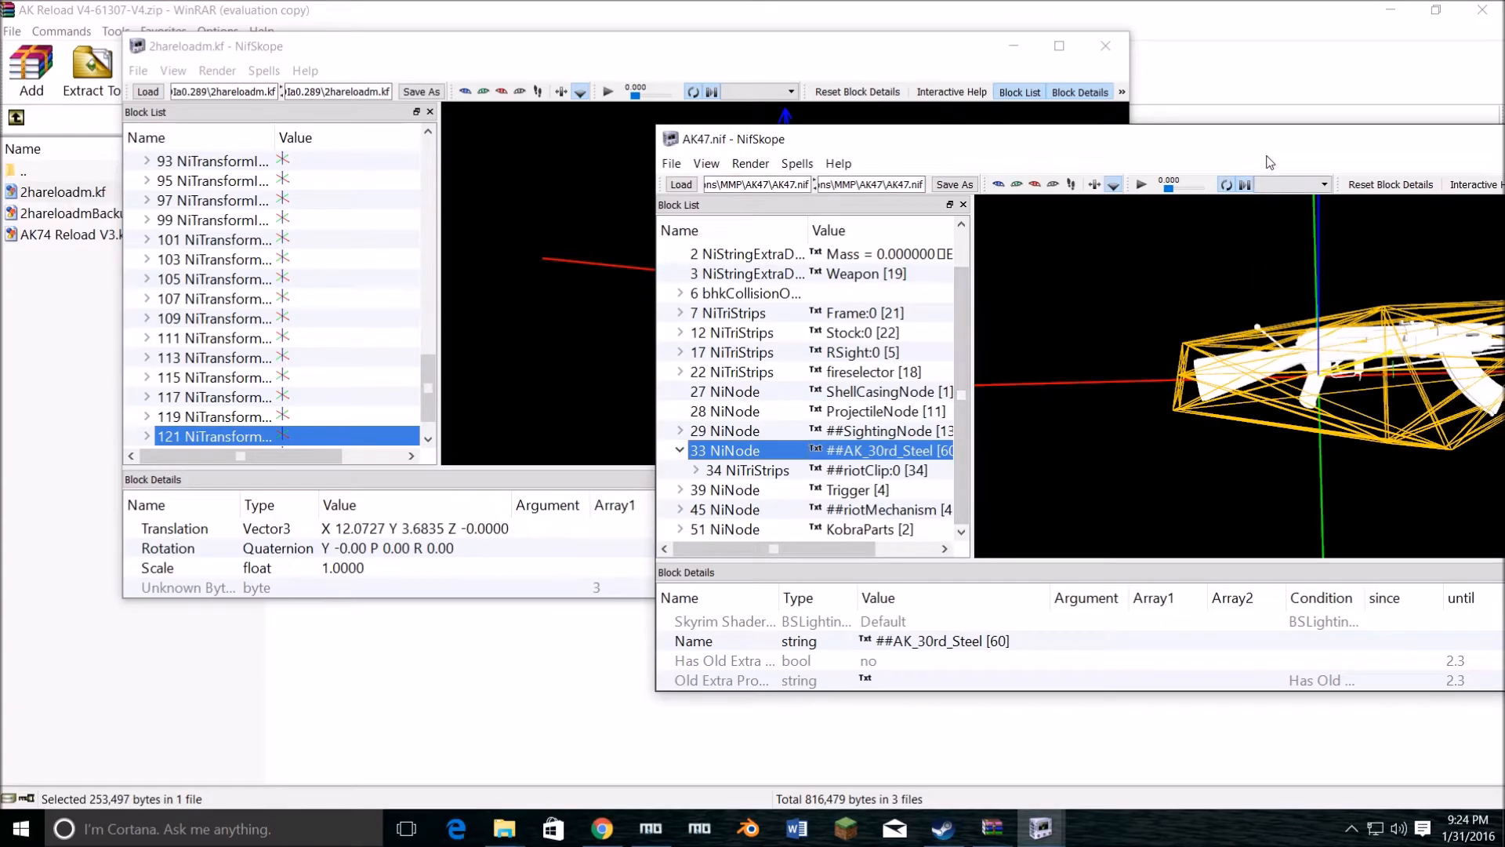
# Step: Bring the whole AK47 model into view and open the transform editor for the ##riotClip:0 mesh under ##AK_30rd_Steel
pyautogui.moveTo(1188, 148); pyautogui.dragTo(941, 101)
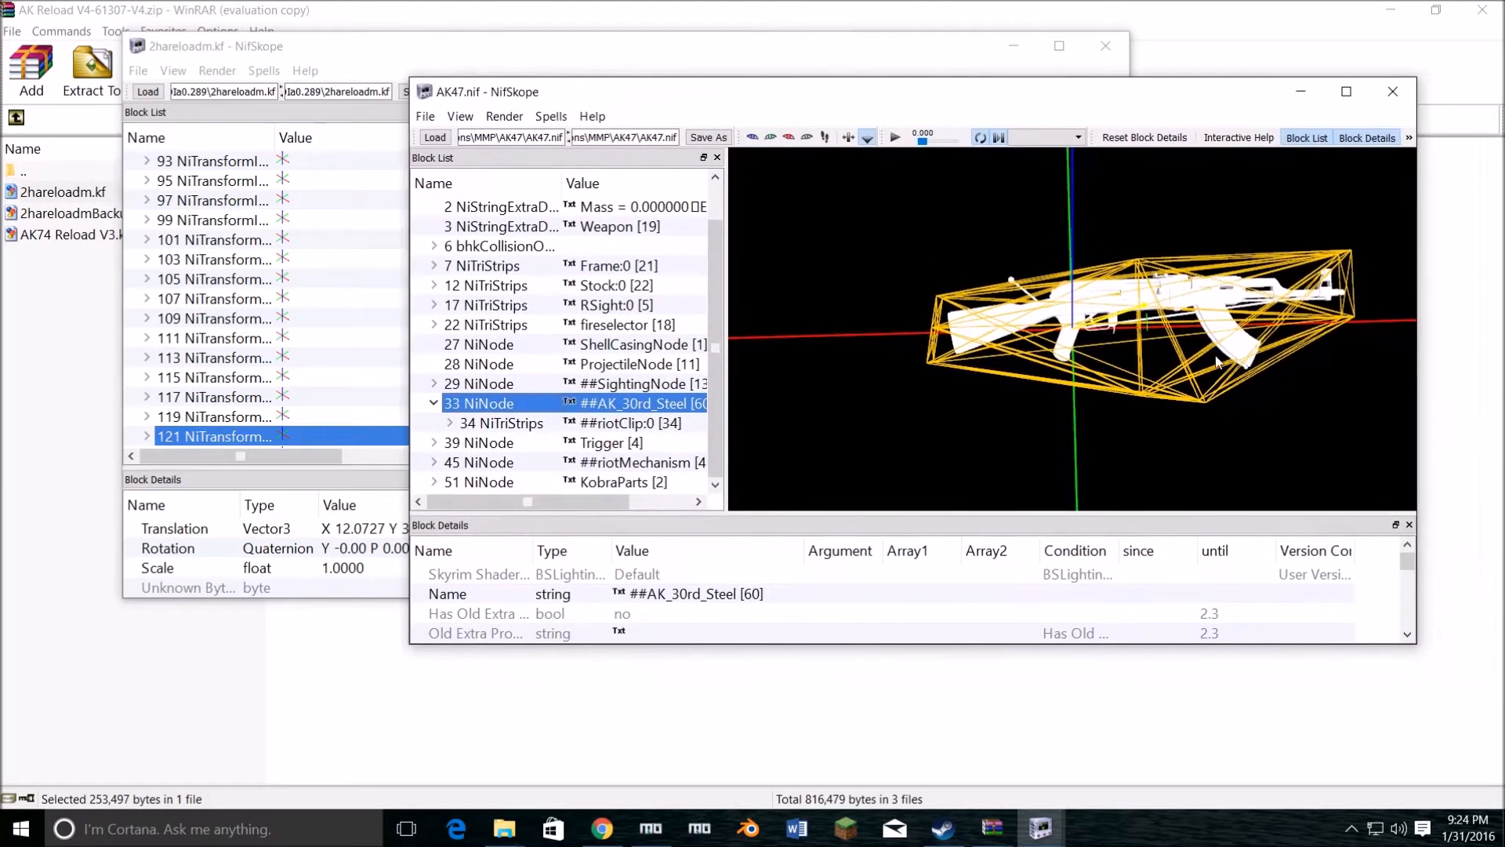
pyautogui.moveTo(1084, 371); pyautogui.dragTo(1088, 343)
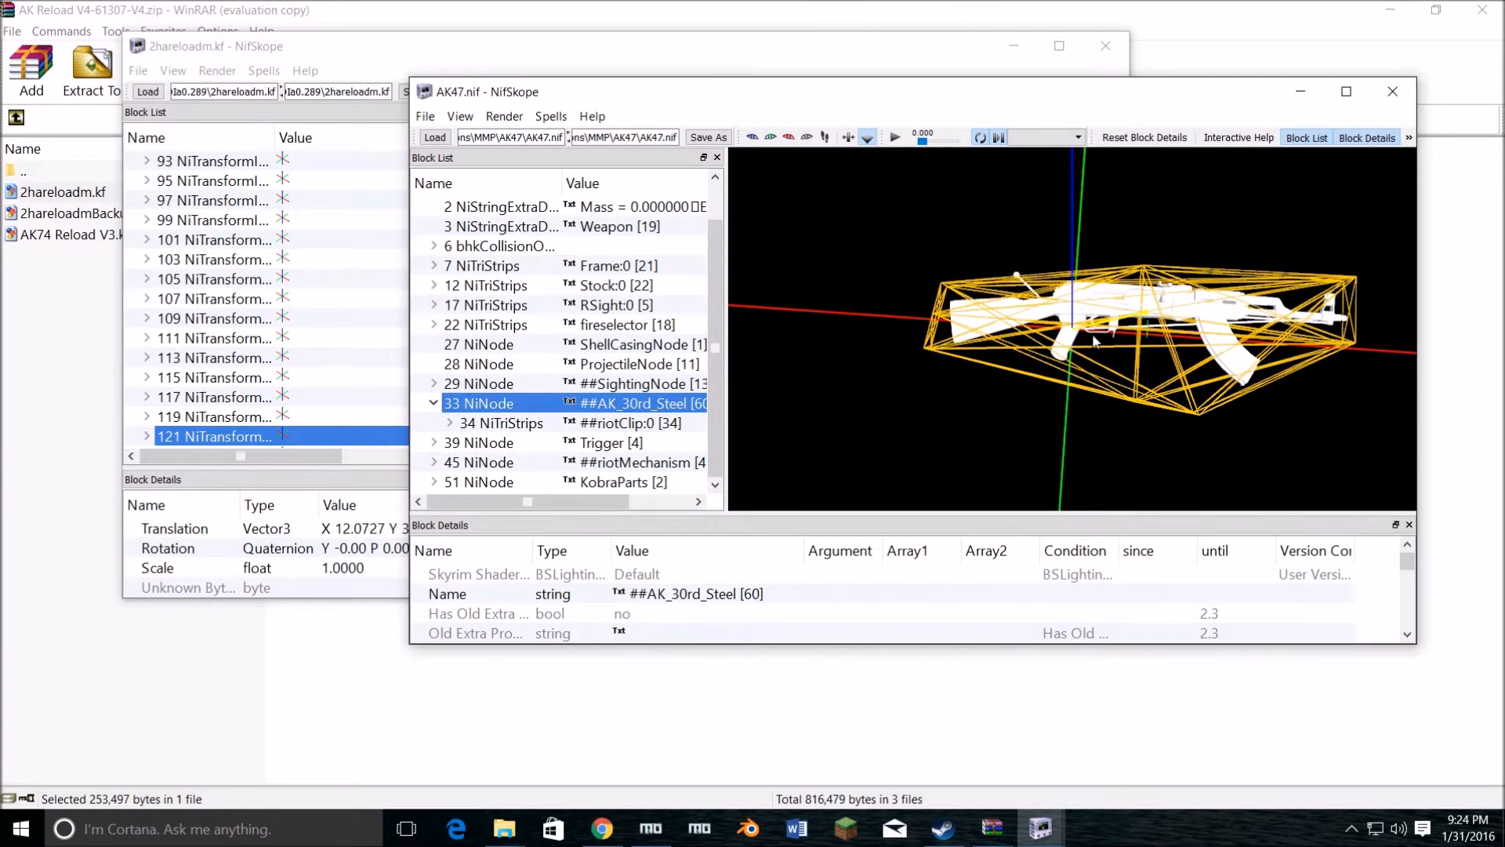
pyautogui.rightClick(1247, 363)
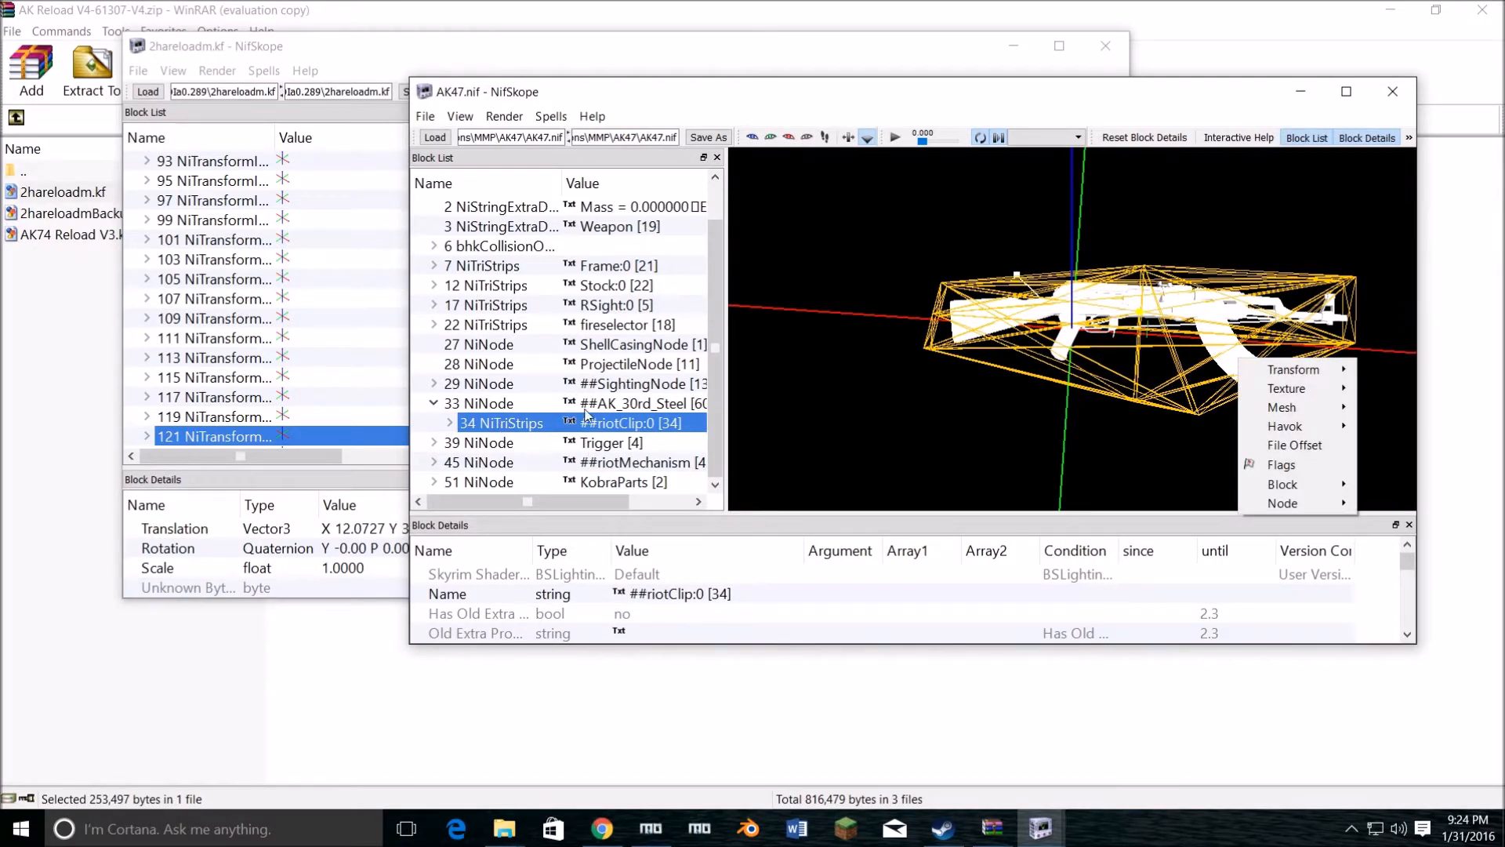
pyautogui.rightClick(605, 405)
pyautogui.rightClick(562, 424)
pyautogui.moveTo(639, 403)
pyautogui.click(505, 501)
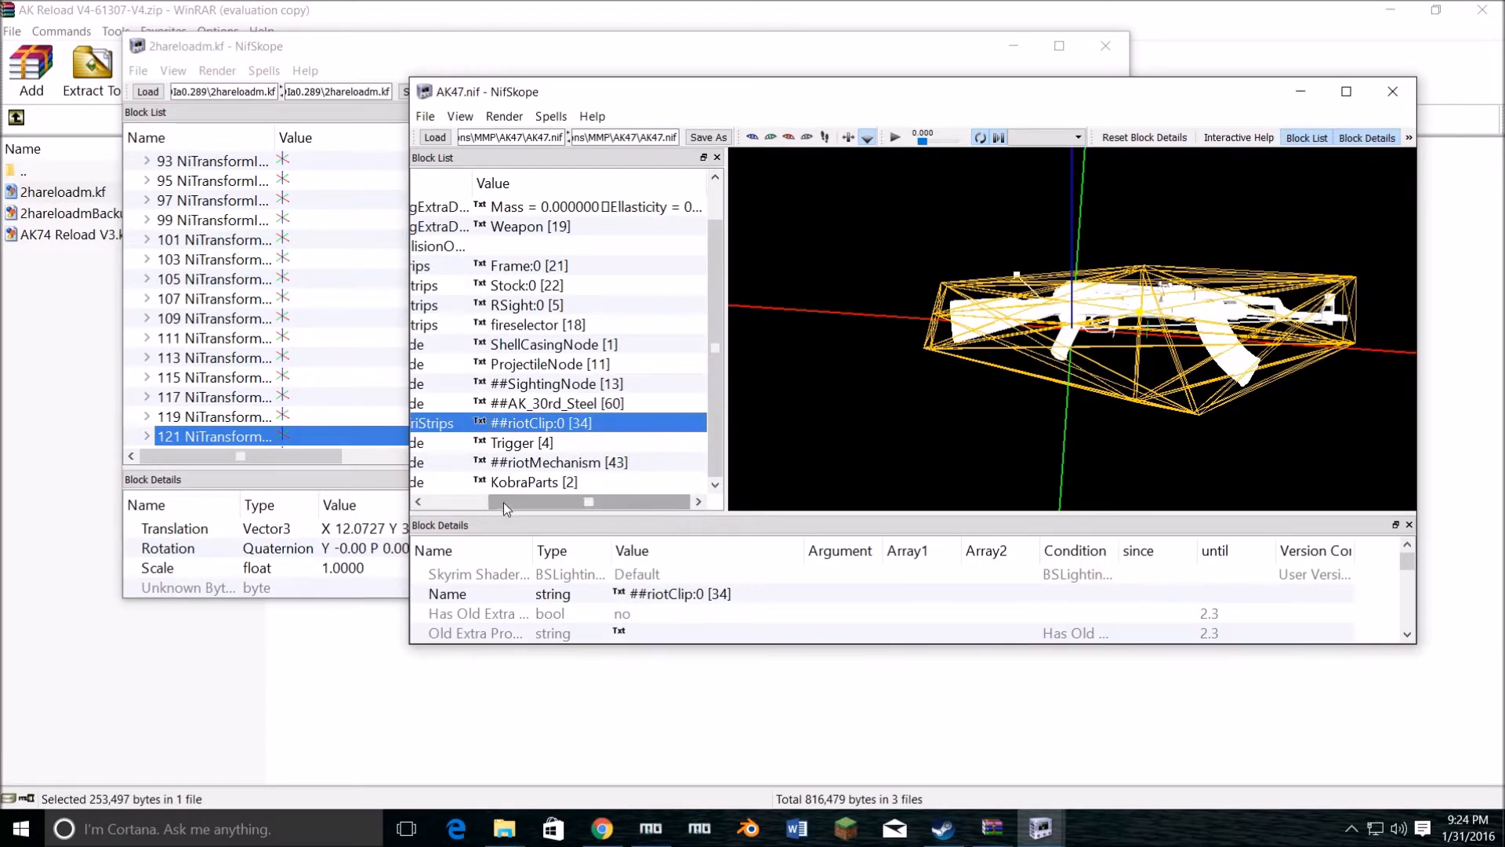
pyautogui.moveTo(505, 501); pyautogui.dragTo(448, 499)
pyautogui.rightClick(526, 396)
pyautogui.moveTo(598, 403)
pyautogui.click(682, 462)
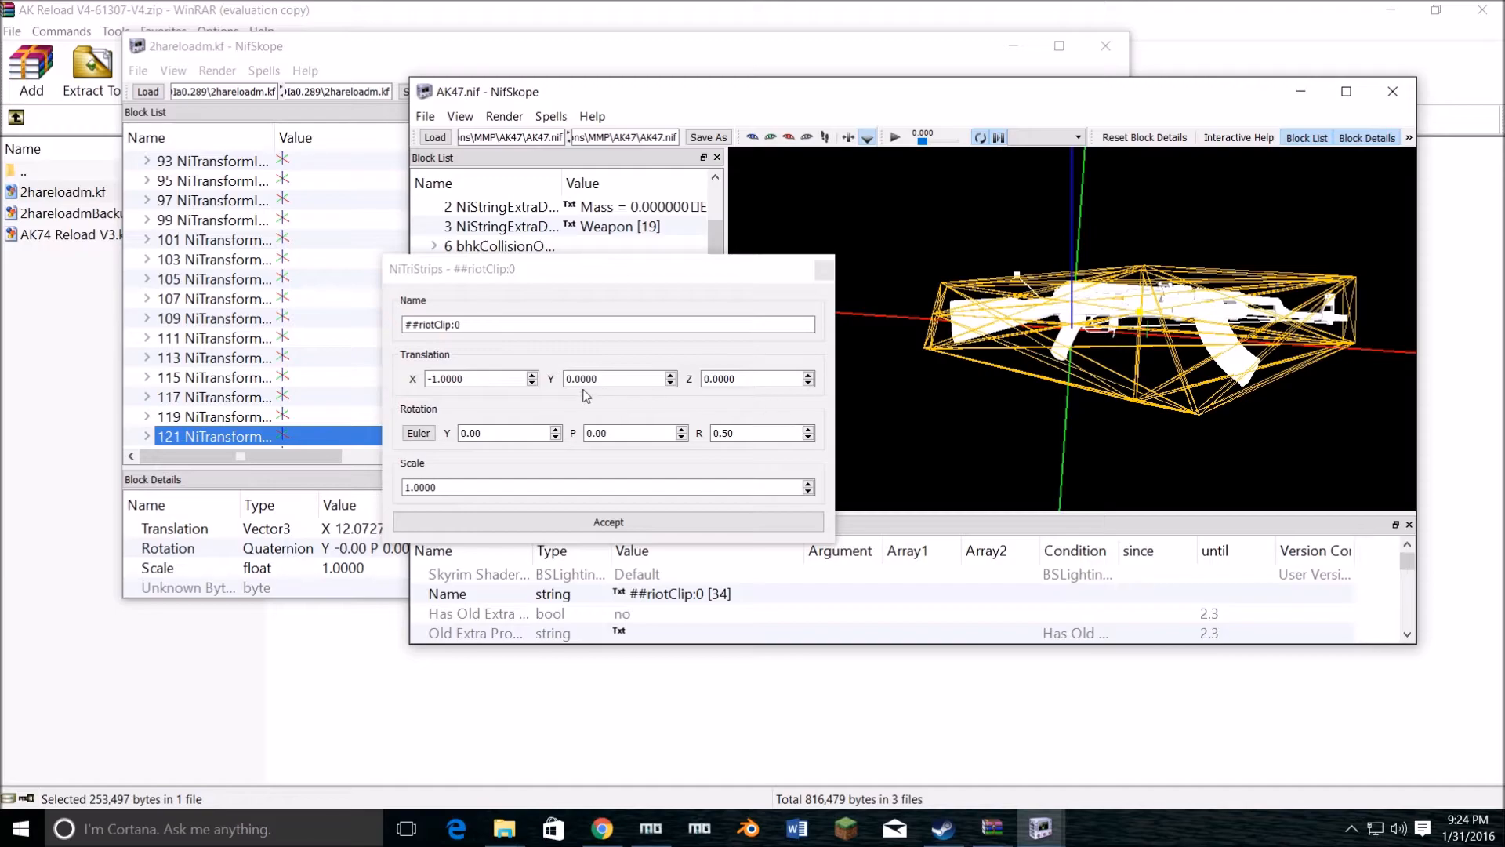
# Step: Set the ##riotClip:0 mesh's X translation to -13 and check the magazine's position against the gun from several angles
pyautogui.click(532, 376)
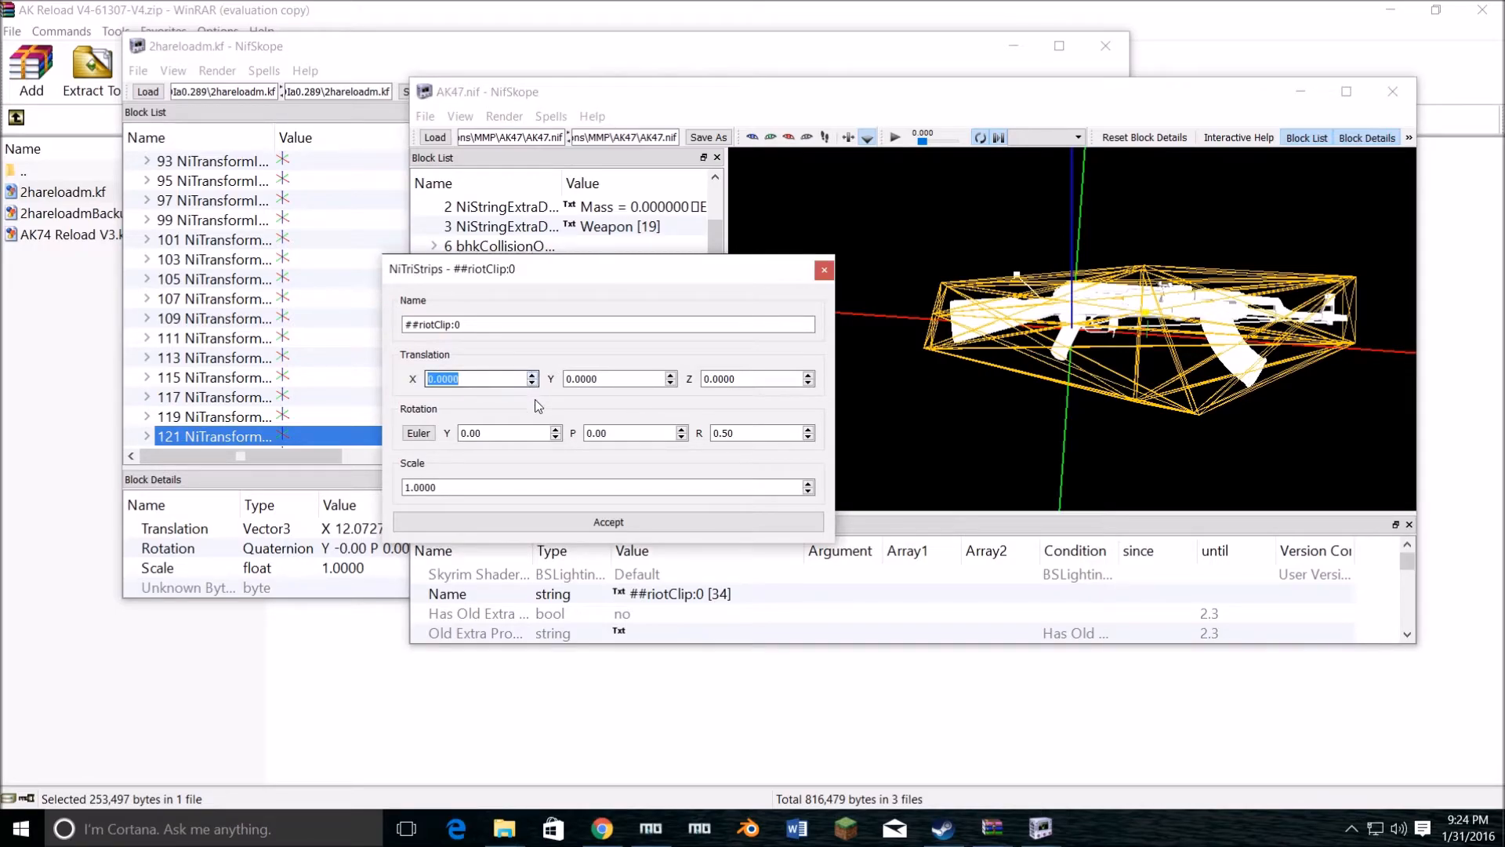
pyautogui.click(530, 383)
pyautogui.click(530, 384)
pyautogui.click(530, 383)
pyautogui.click(530, 384)
pyautogui.click(530, 383)
pyautogui.click(530, 384)
pyautogui.click(530, 383)
pyautogui.click(532, 383)
pyautogui.click(532, 383)
pyautogui.click(531, 384)
pyautogui.click(531, 384)
pyautogui.click(531, 383)
pyautogui.click(531, 383)
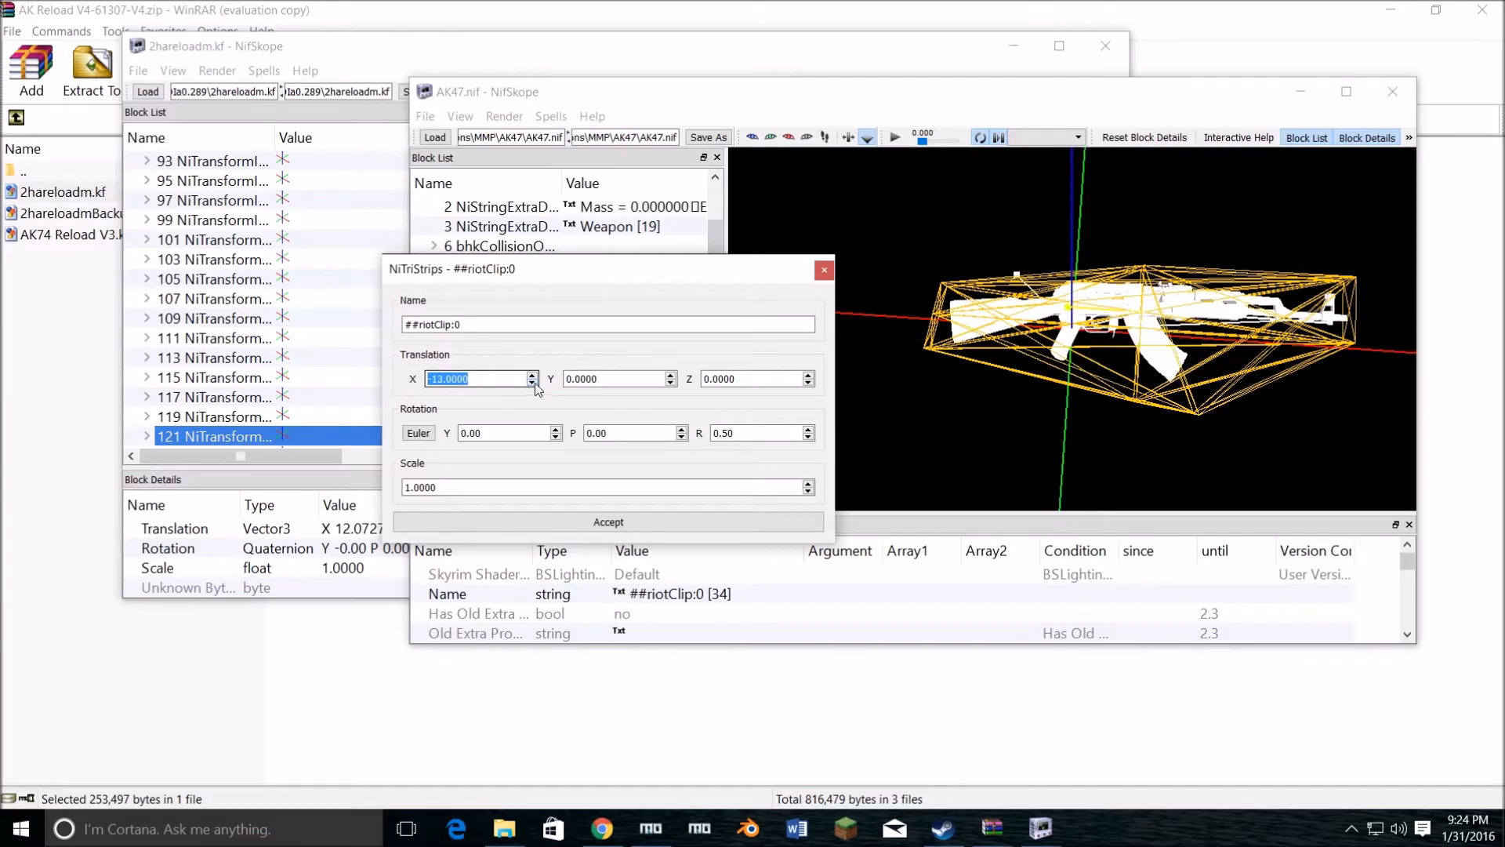
pyautogui.moveTo(1223, 259); pyautogui.dragTo(1155, 196)
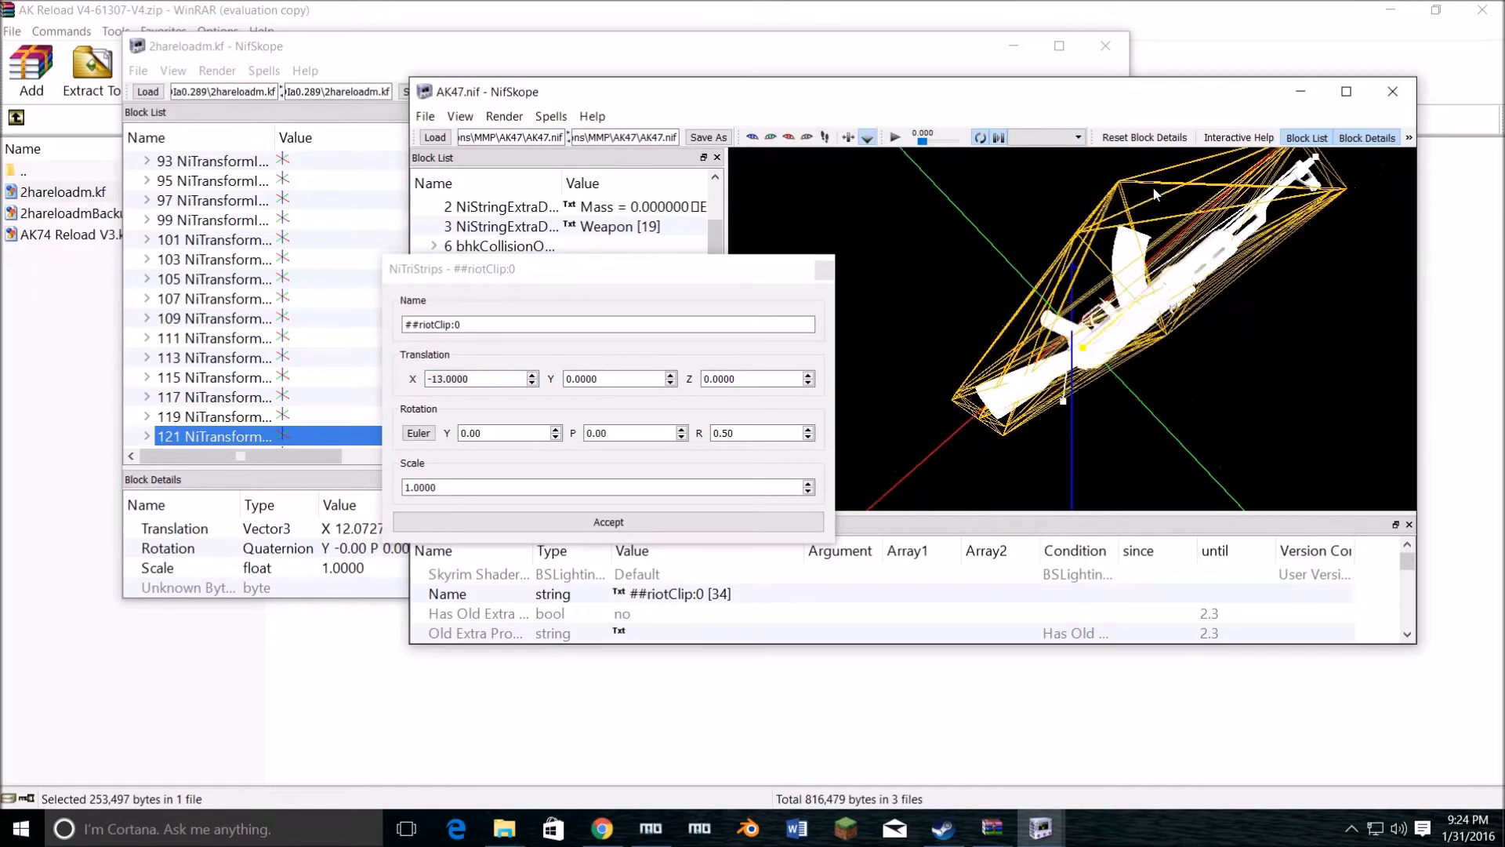
pyautogui.scroll(10, 1126, 326)
pyautogui.moveTo(1129, 348); pyautogui.dragTo(1013, 309)
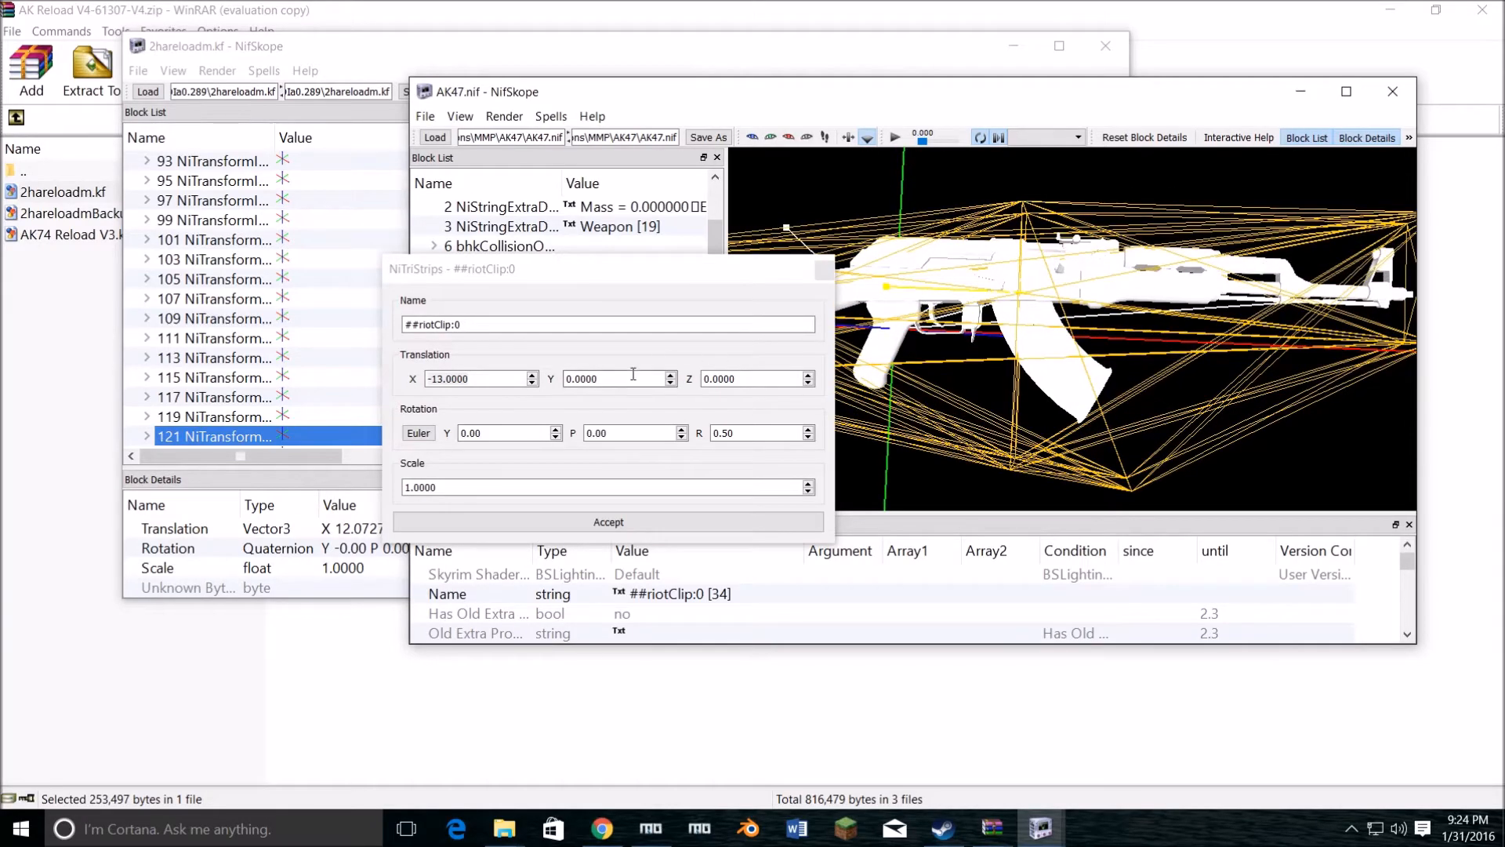
# Step: Set the ##riotClip:0 mesh's Y translation to -3, keep X at -13, and accept the transform once the magazine alignment is checked
pyautogui.click(532, 383)
pyautogui.click(671, 382)
pyautogui.click(671, 383)
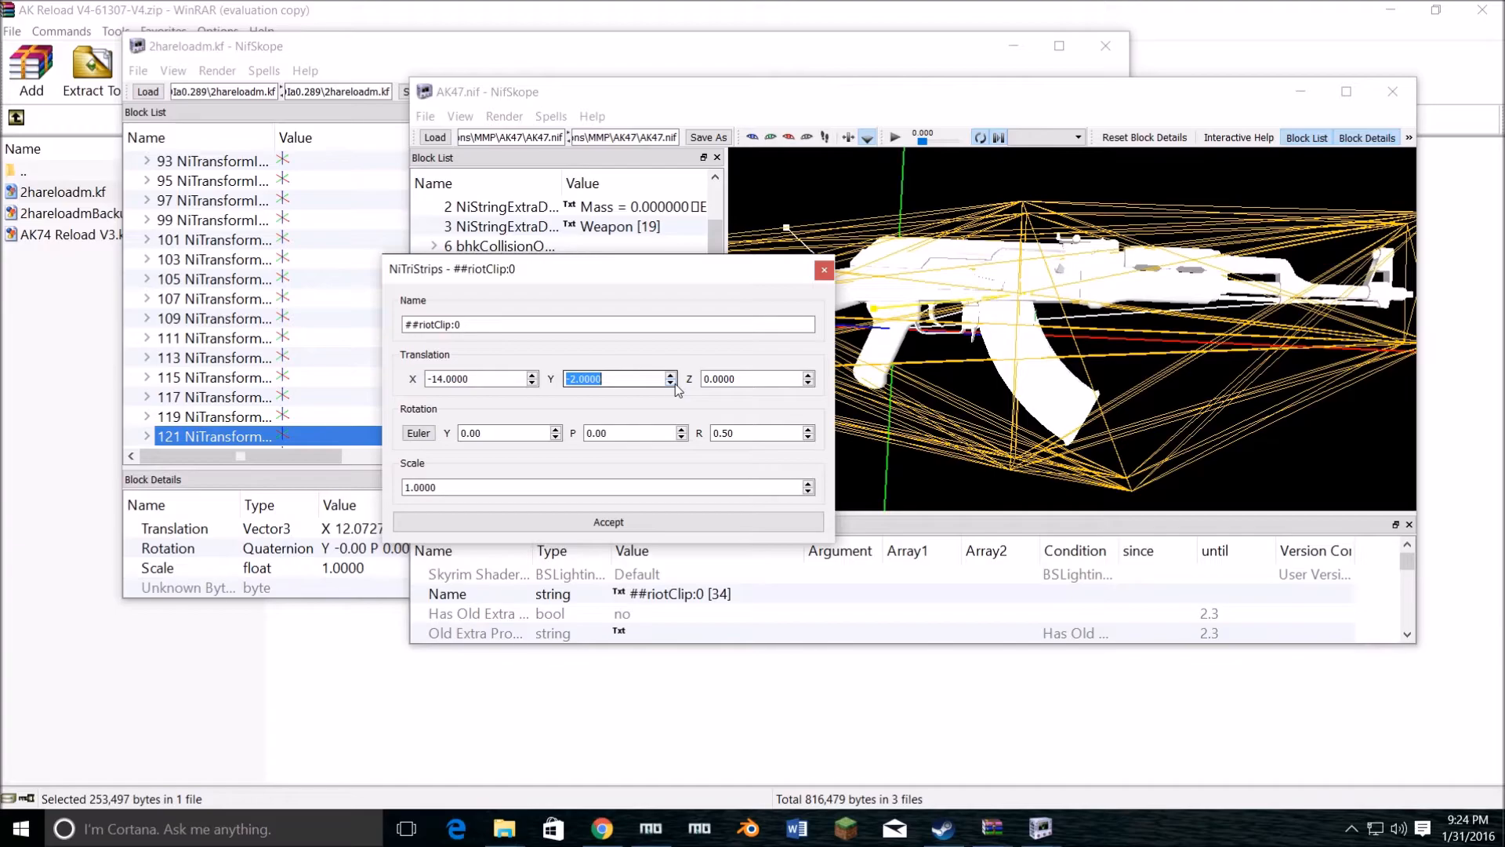
pyautogui.click(672, 383)
pyautogui.click(533, 375)
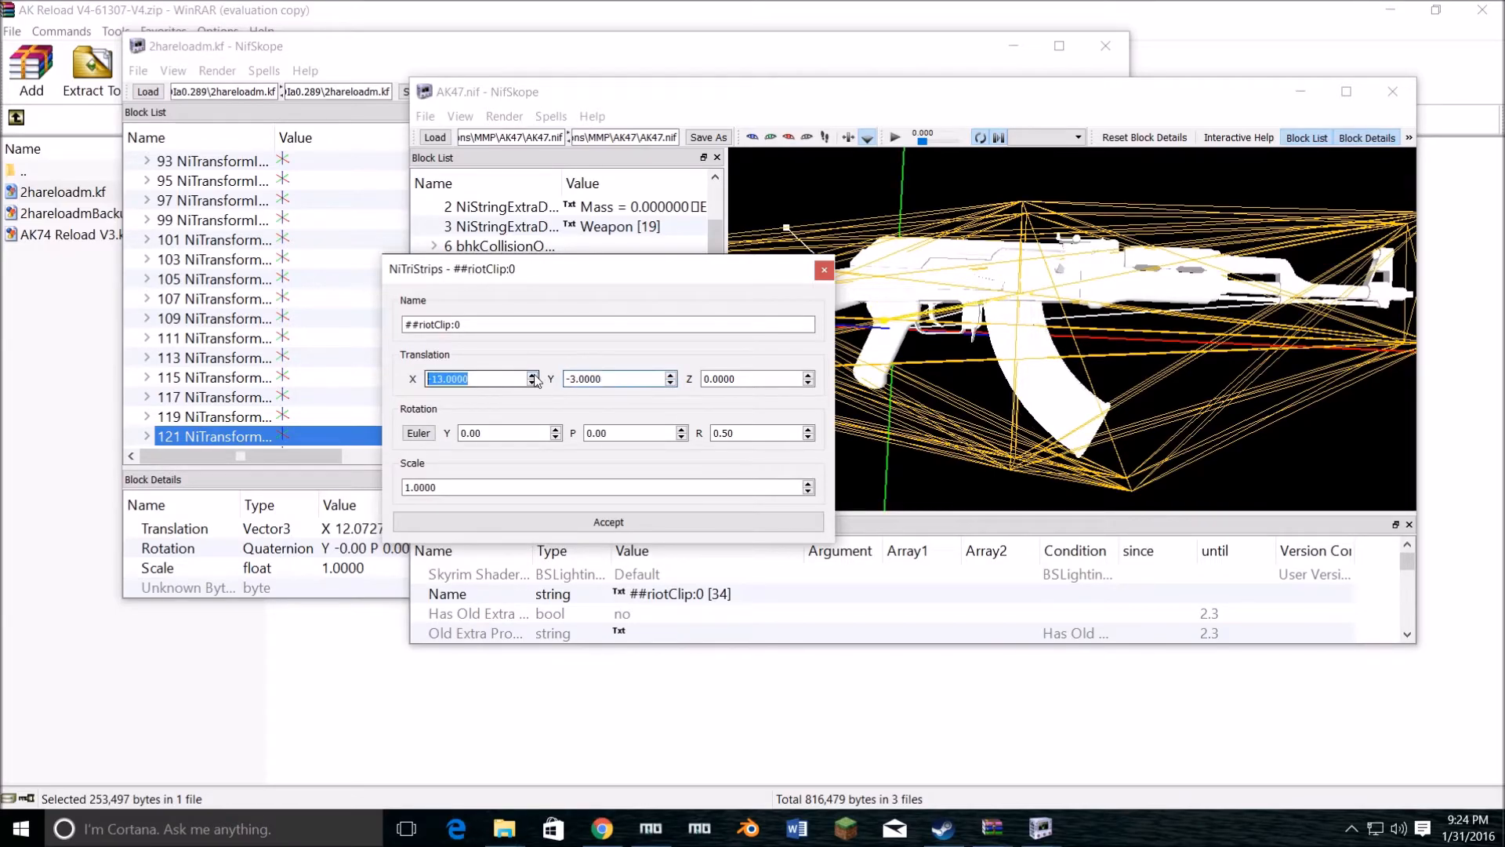
pyautogui.moveTo(1023, 296); pyautogui.dragTo(1007, 234)
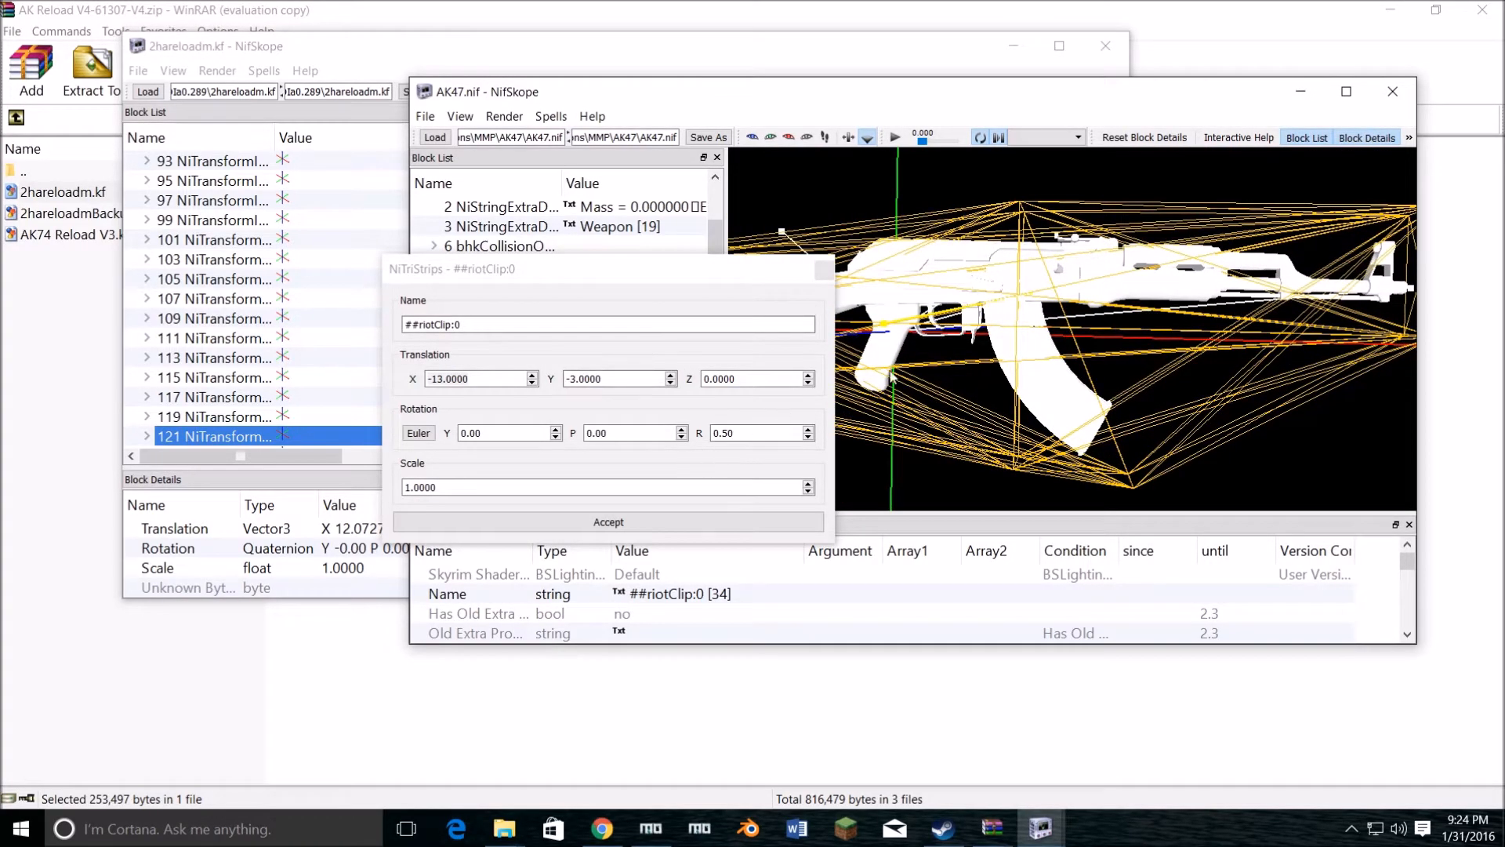
pyautogui.moveTo(1027, 349)
pyautogui.mouseDown()
pyautogui.moveTo(1060, 148)
pyautogui.moveTo(1006, 383)
pyautogui.moveTo(1051, 334)
pyautogui.moveTo(1033, 365)
pyautogui.mouseUp()
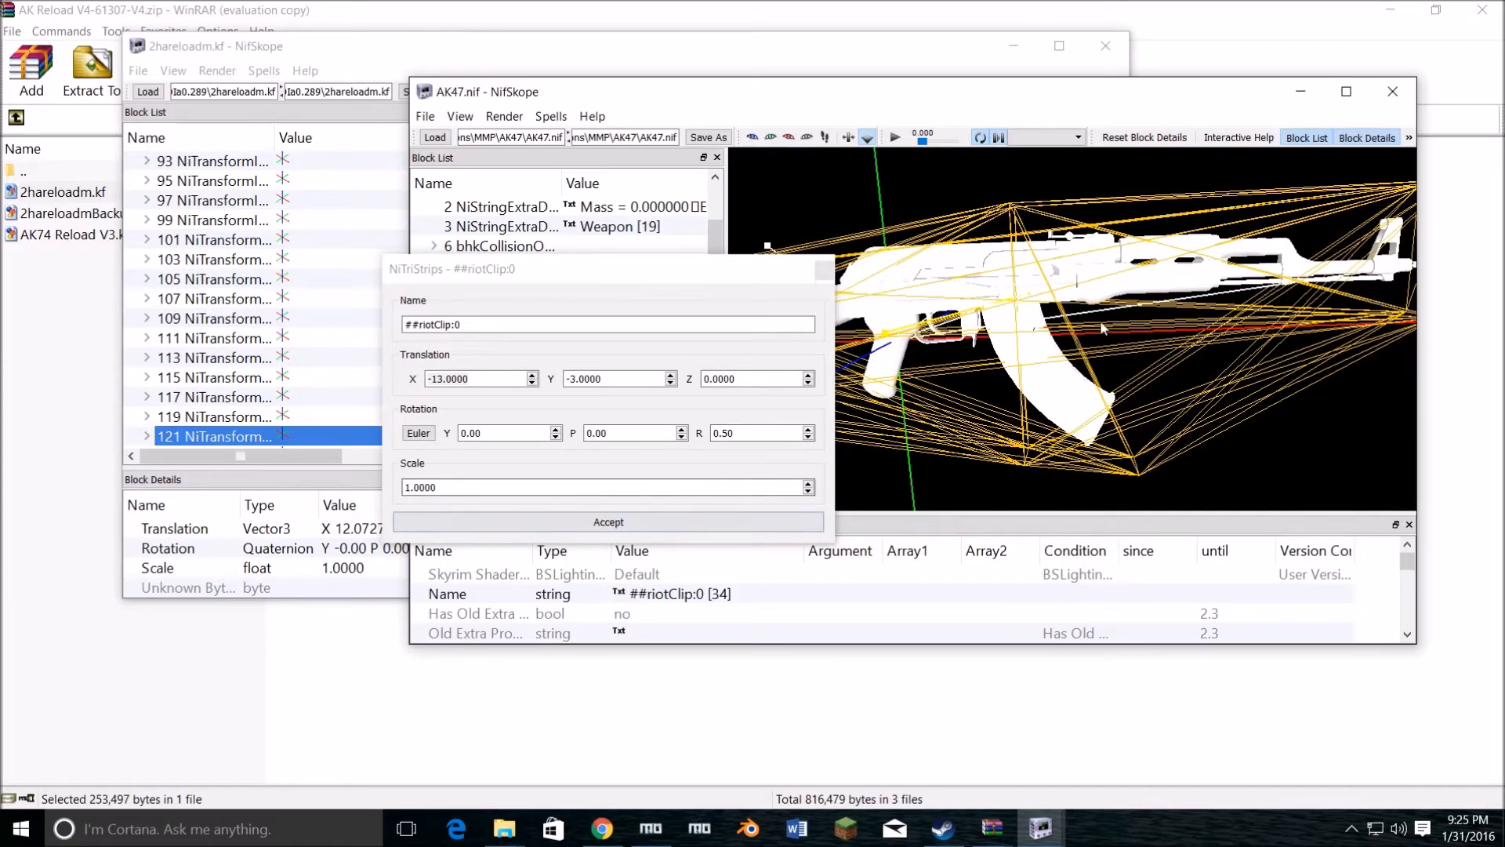
pyautogui.moveTo(1046, 427); pyautogui.dragTo(1018, 314)
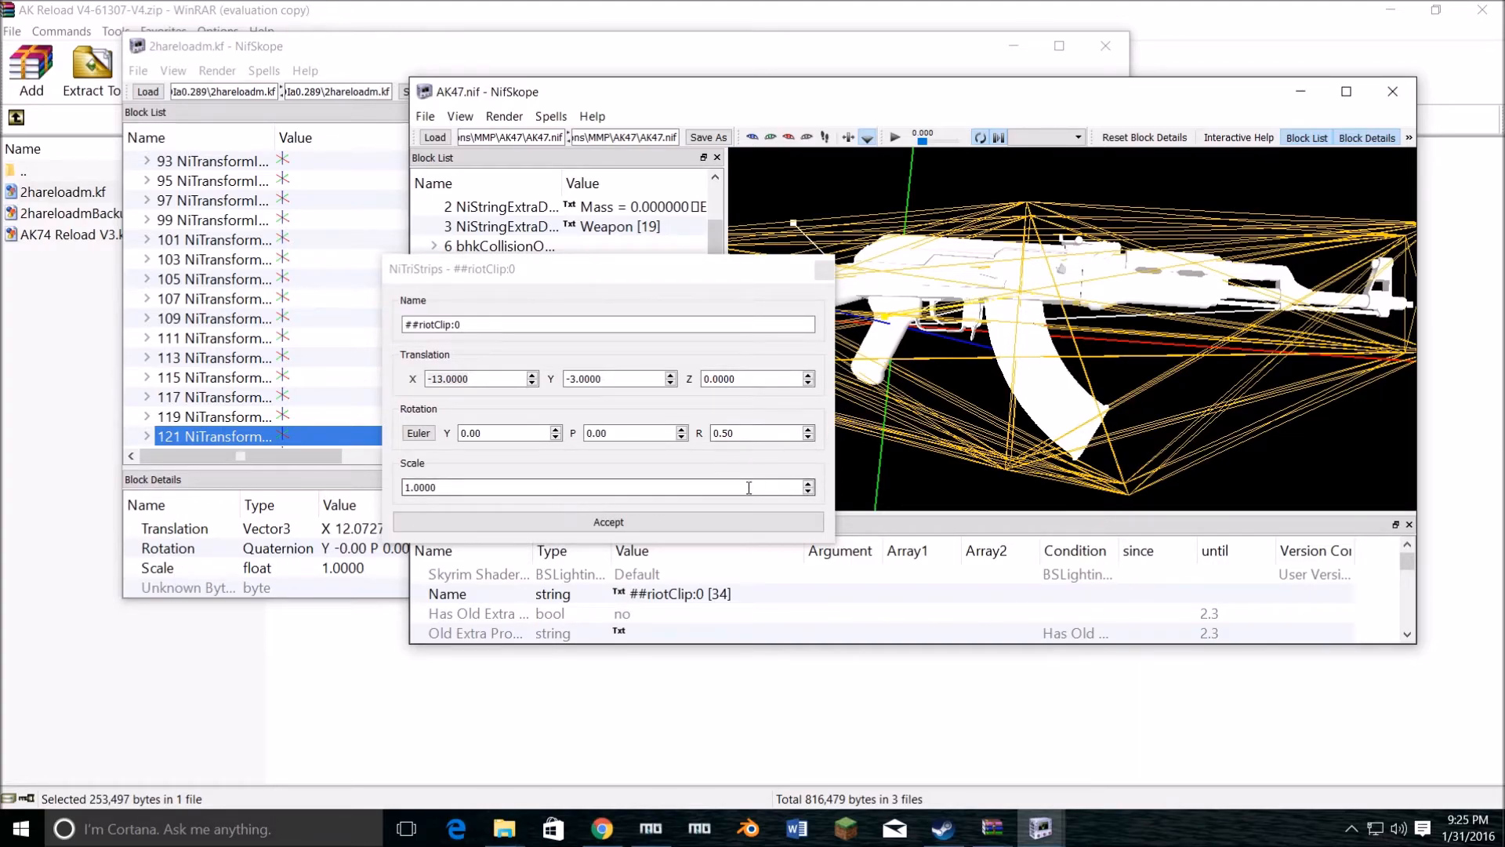
pyautogui.click(680, 519)
# Step: Review the magazine node and its mesh in AK47.nif against the ##AK_30rd_Steel interpolator's translation in 2hareloadm.kf
pyautogui.click(546, 405)
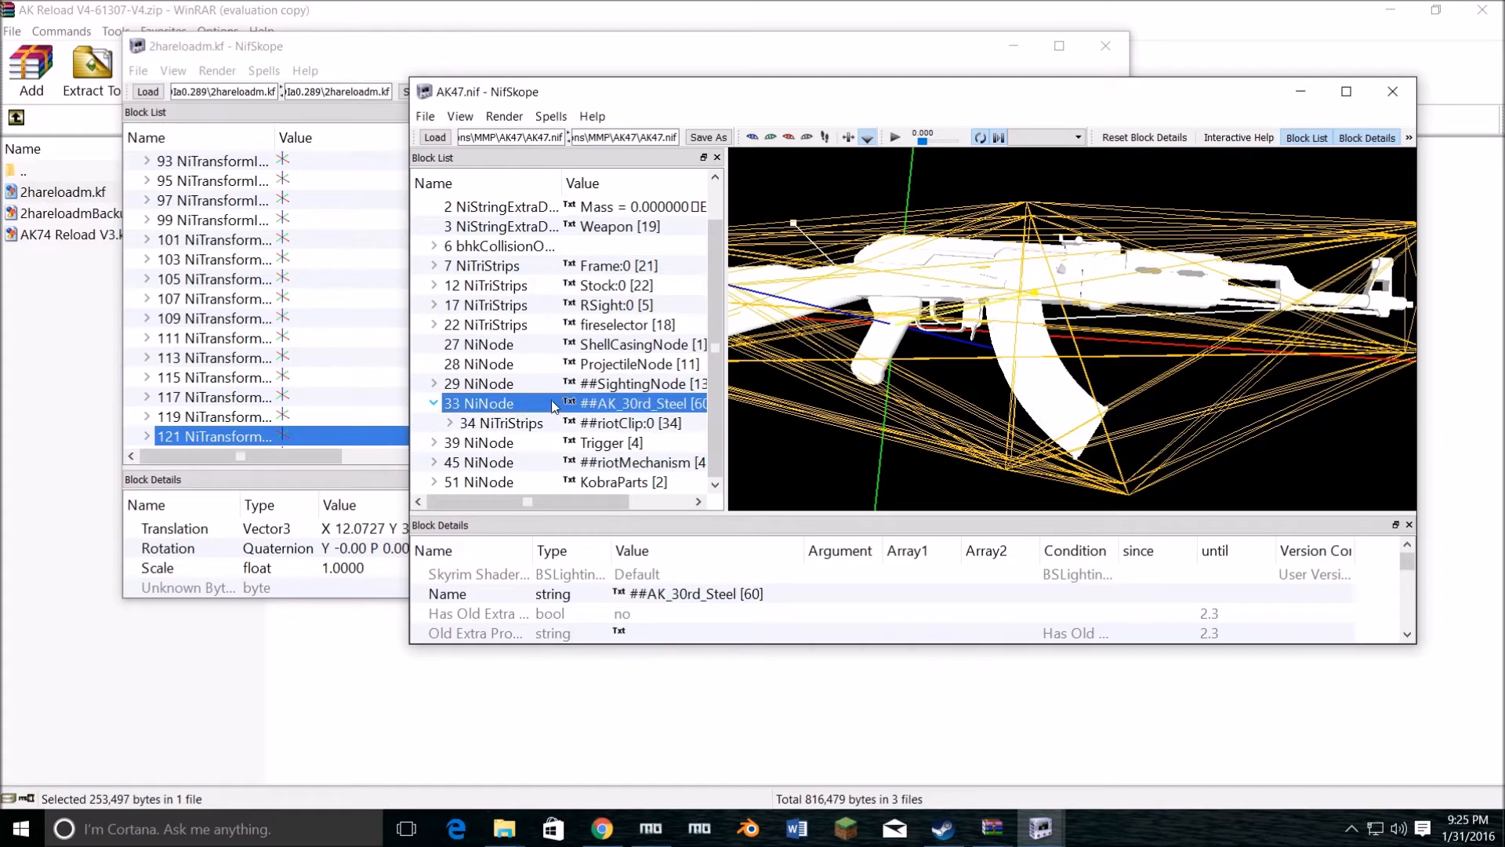
pyautogui.click(638, 423)
pyautogui.click(652, 403)
pyautogui.moveTo(516, 501); pyautogui.dragTo(440, 505)
pyautogui.moveTo(1016, 234); pyautogui.dragTo(941, 308)
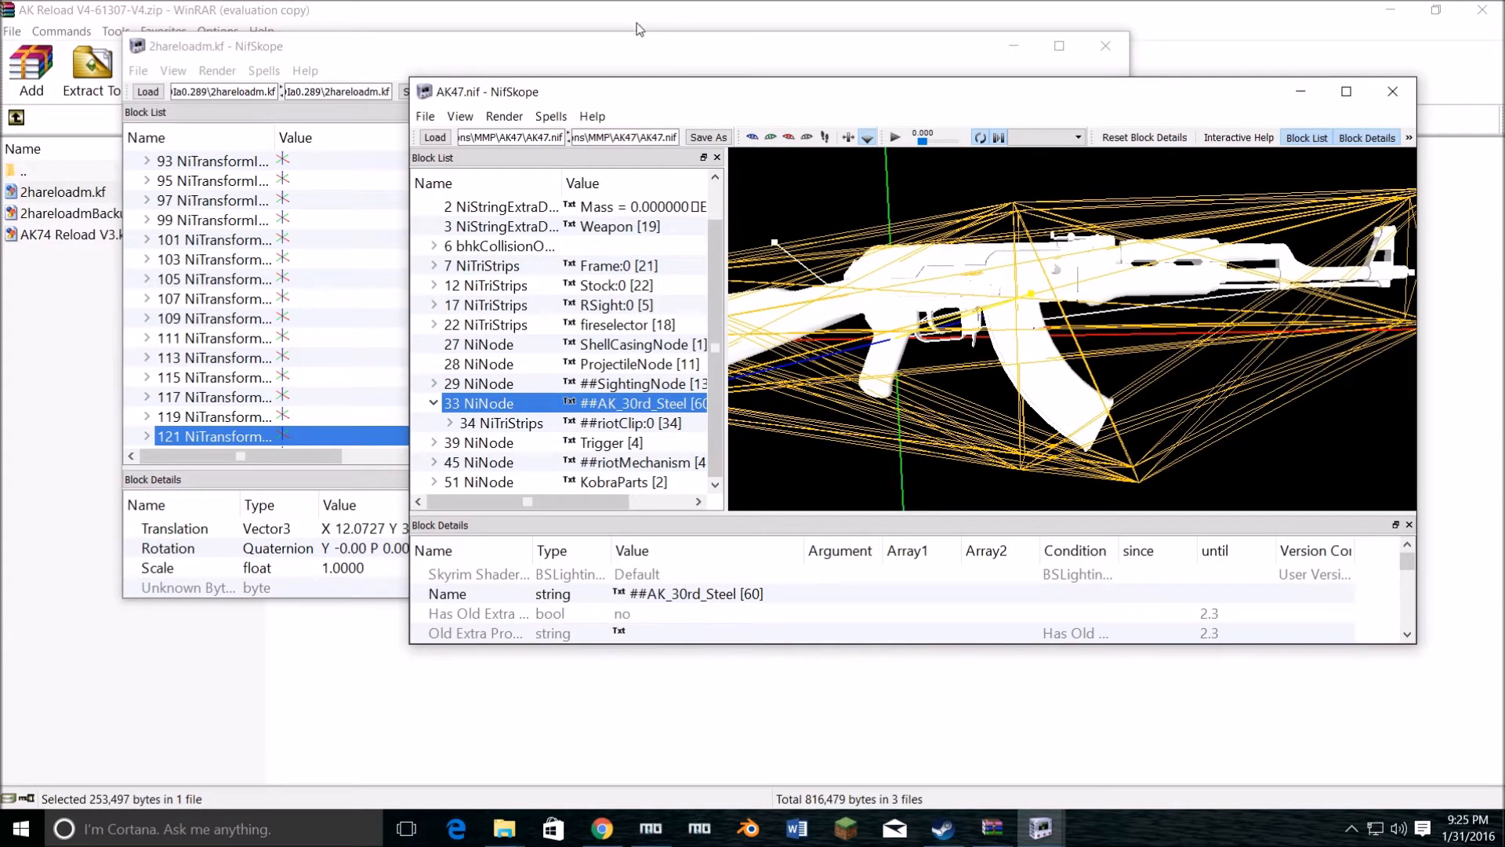
pyautogui.click(333, 64)
pyautogui.moveTo(321, 56); pyautogui.dragTo(349, 214)
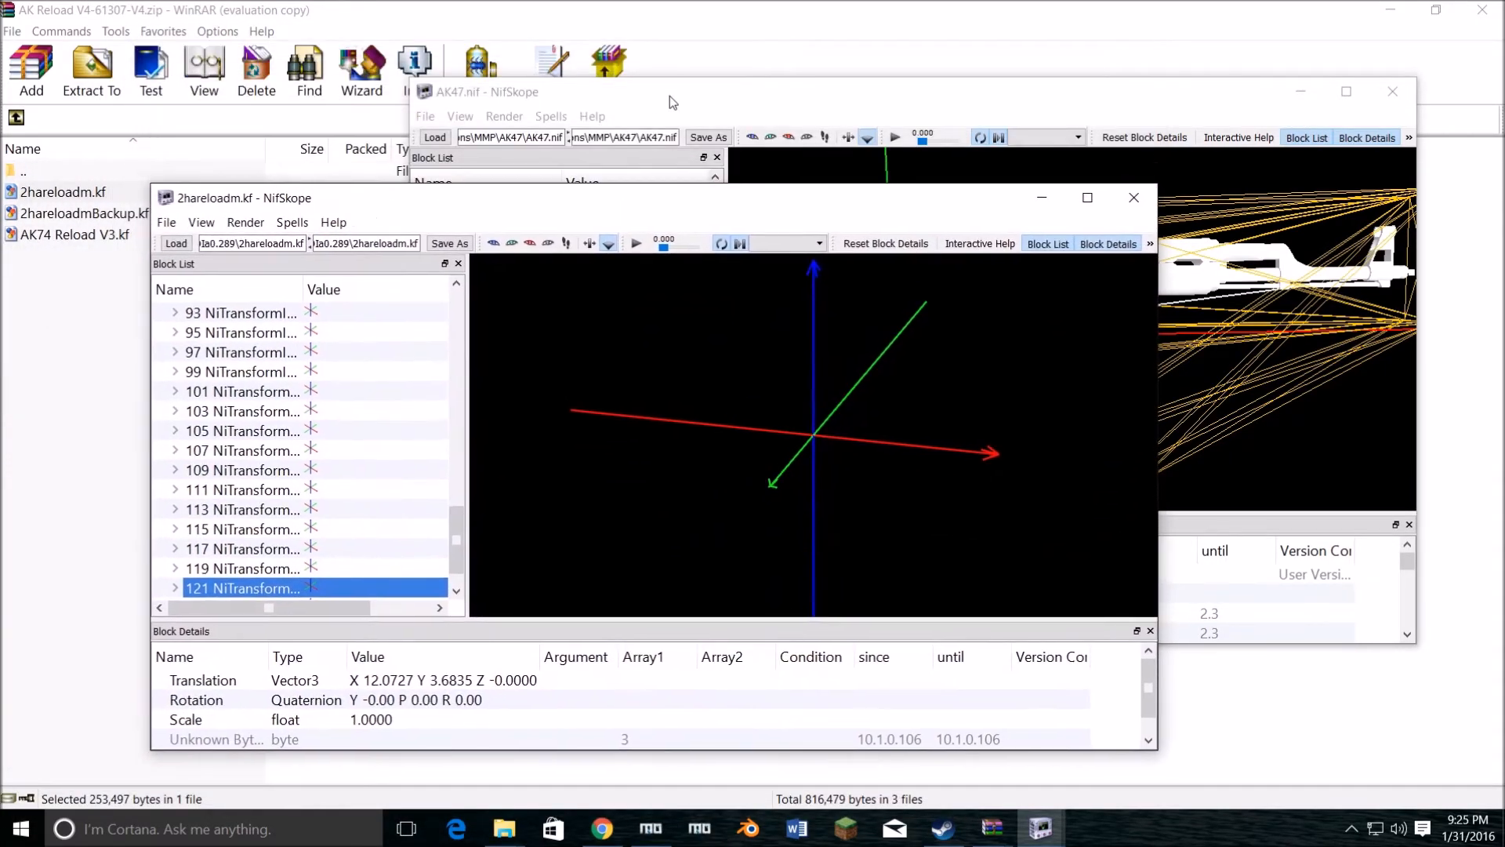
pyautogui.click(690, 98)
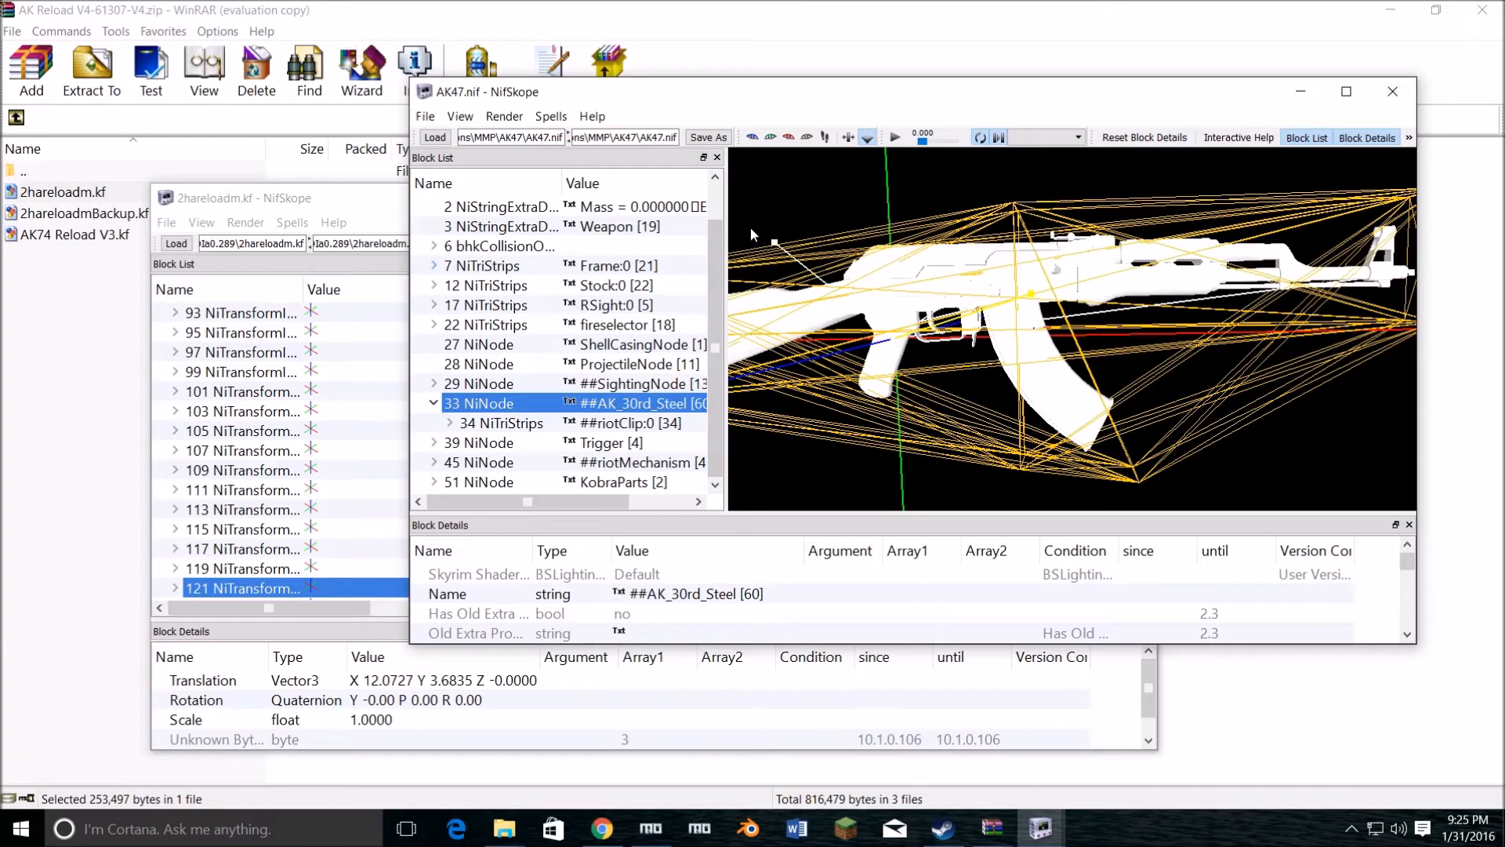
pyautogui.moveTo(980, 302); pyautogui.dragTo(940, 246)
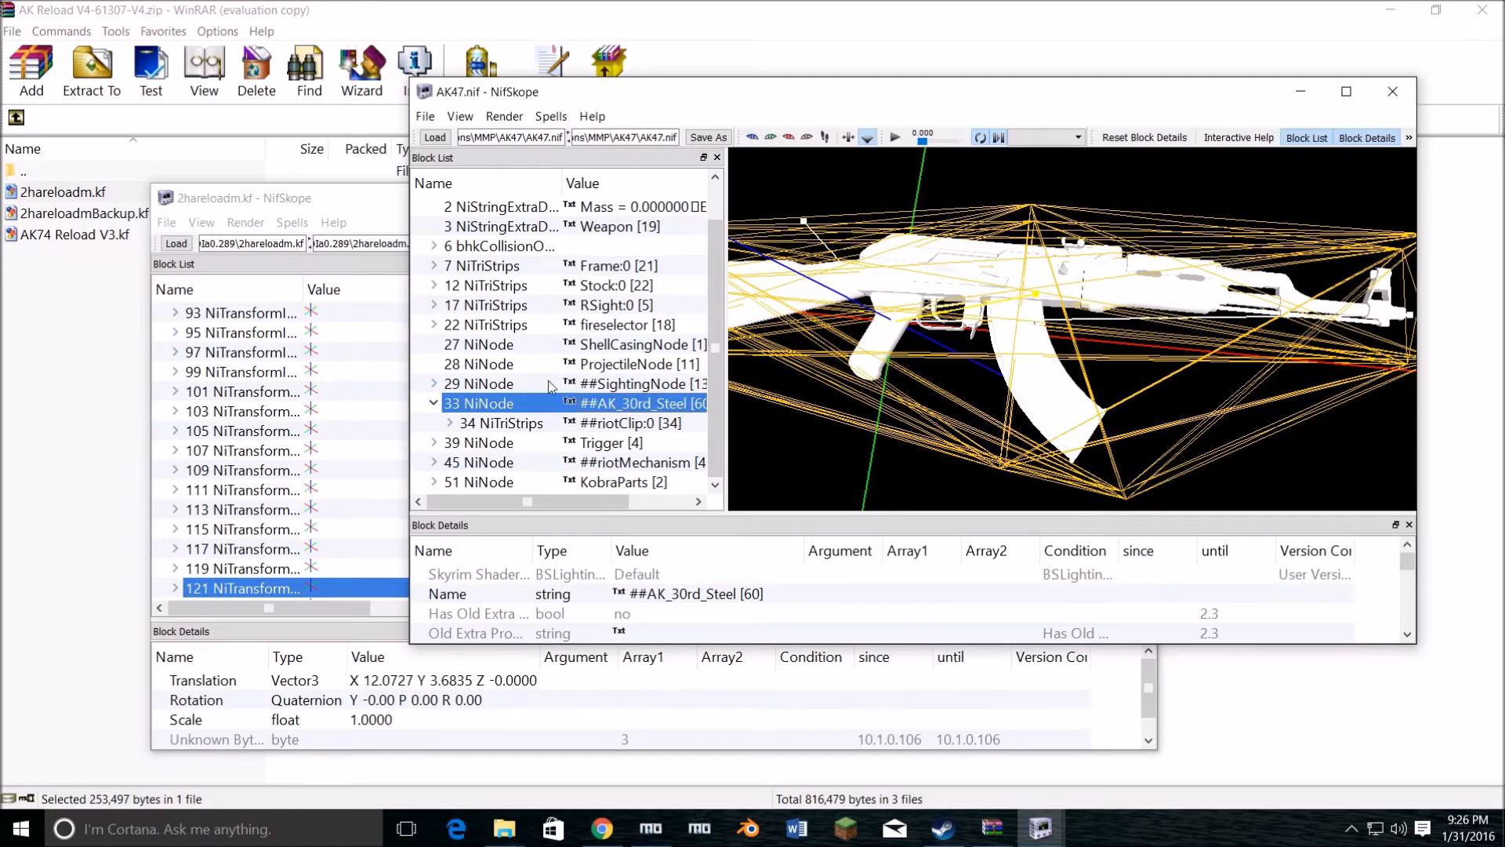
# Step: Select the ReloadM NiControllerSequence block in 2hareloadm.kf and locate its ##AK_30rd_Steel controlled block
pyautogui.click(399, 254)
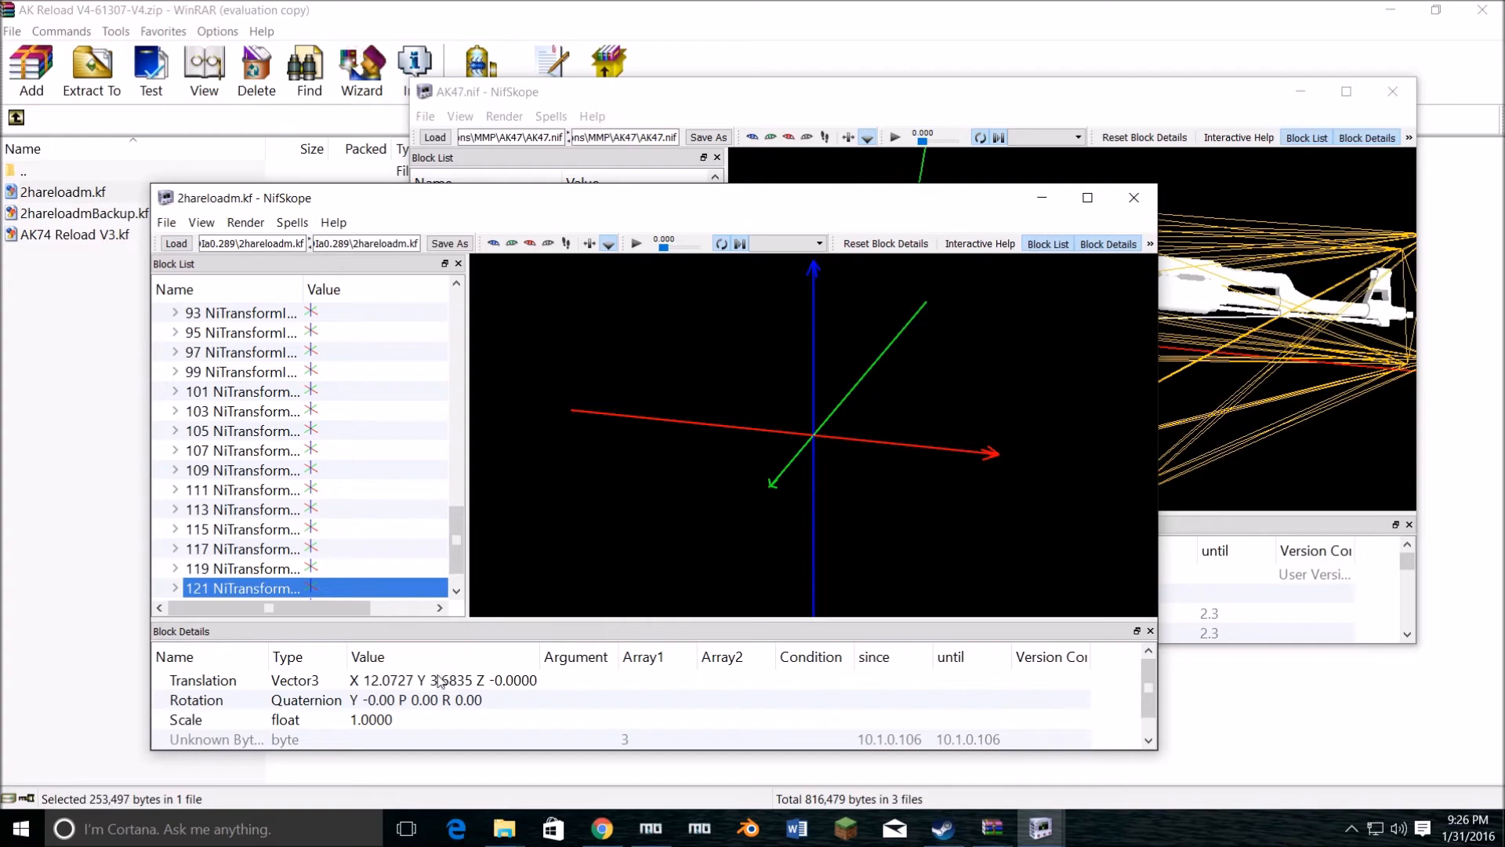
pyautogui.moveTo(458, 544); pyautogui.dragTo(456, 304)
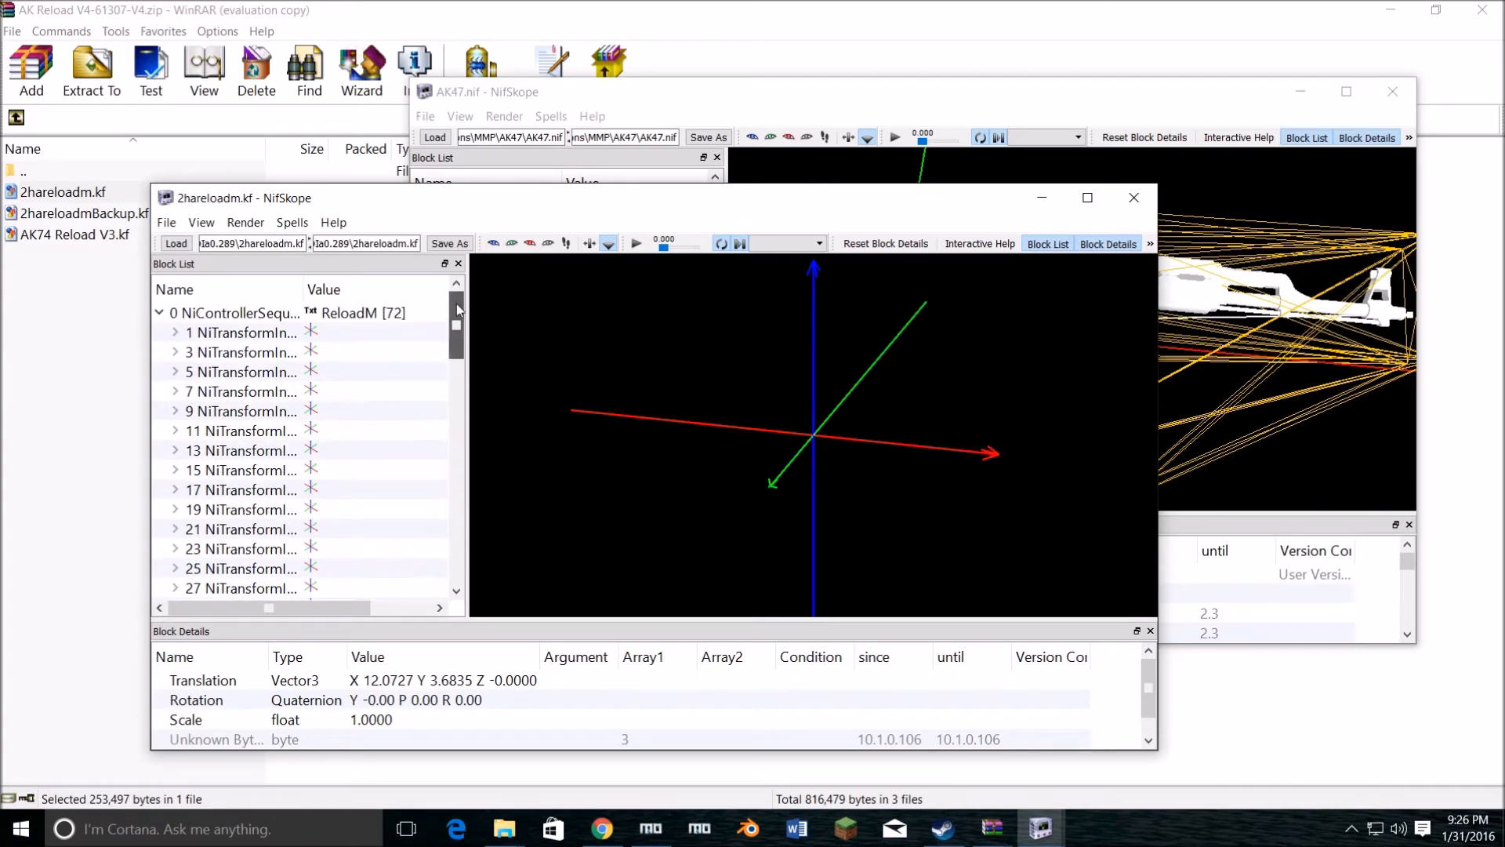
pyautogui.click(236, 312)
pyautogui.scroll(-3, 302, 693)
pyautogui.scroll(-9, 303, 696)
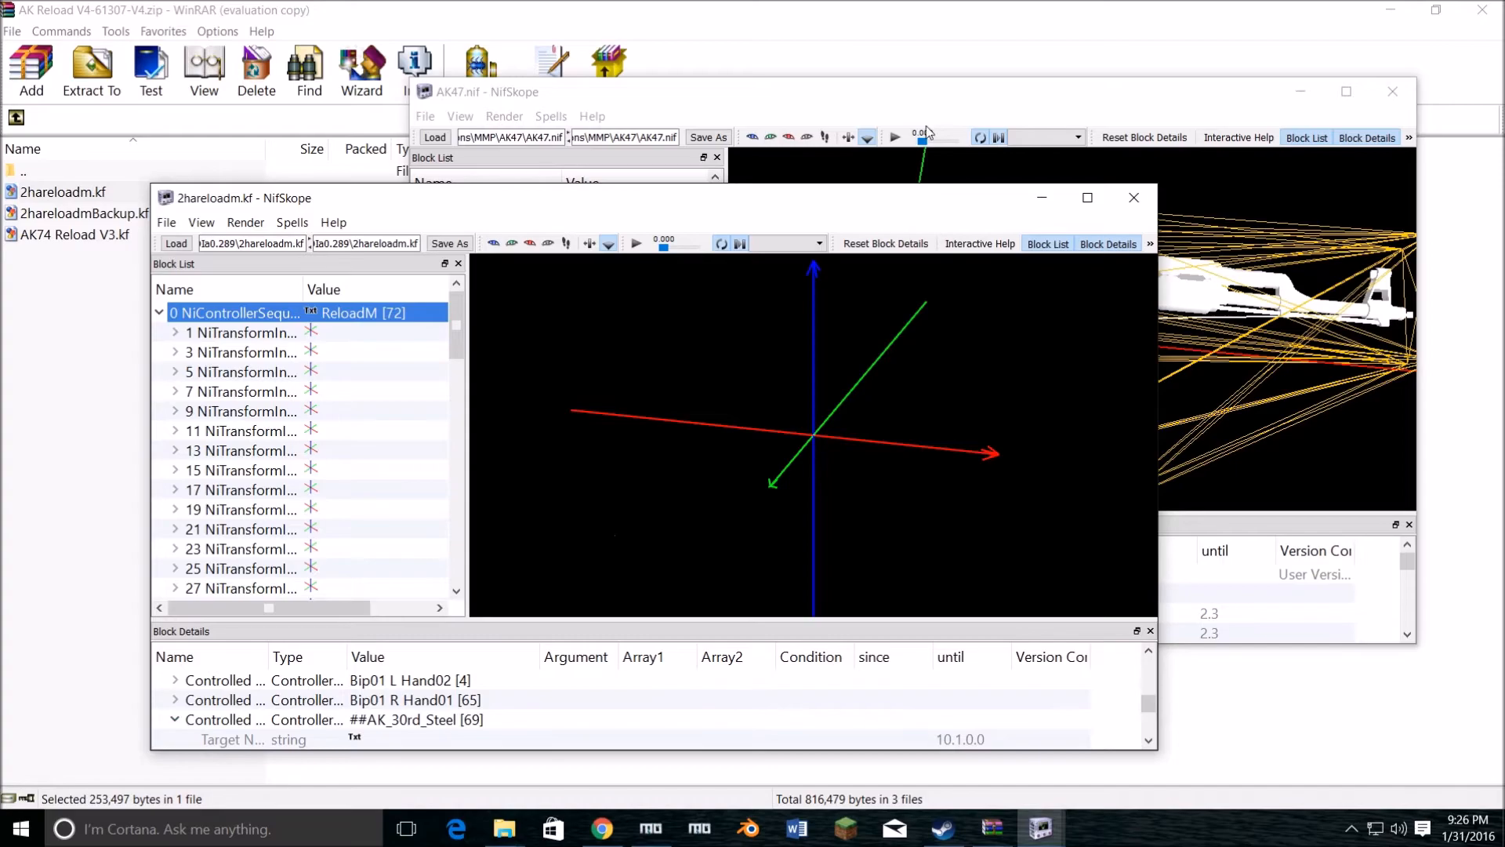
# Step: Examine the AK47 model and its nodes, then look through the remaining controlled blocks in 2hareloadm.kf down to ##ChargingHandle
pyautogui.click(944, 100)
pyautogui.moveTo(716, 389); pyautogui.dragTo(719, 344)
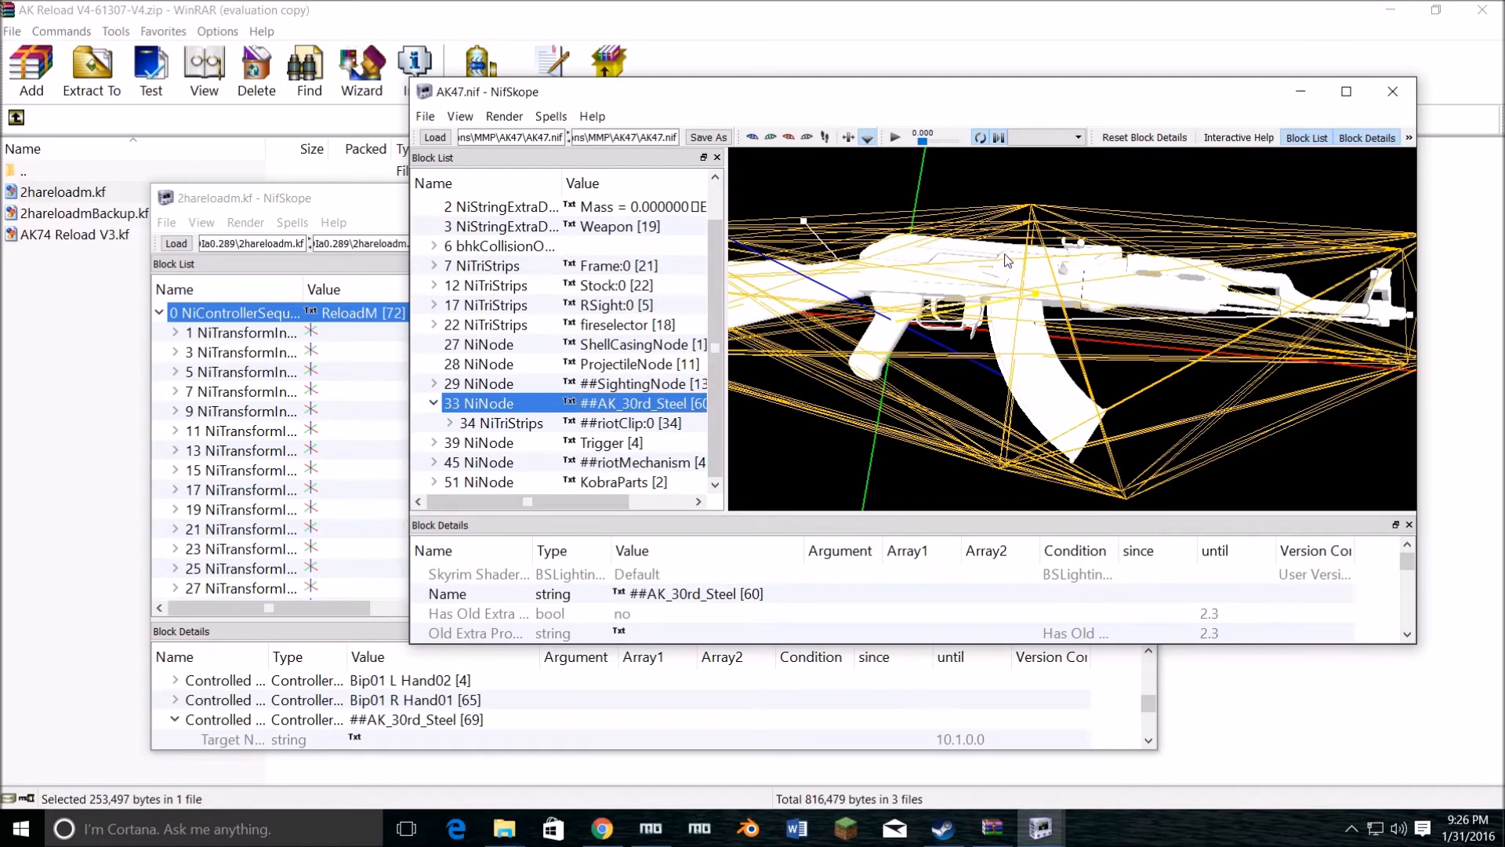
pyautogui.moveTo(974, 436); pyautogui.dragTo(933, 380)
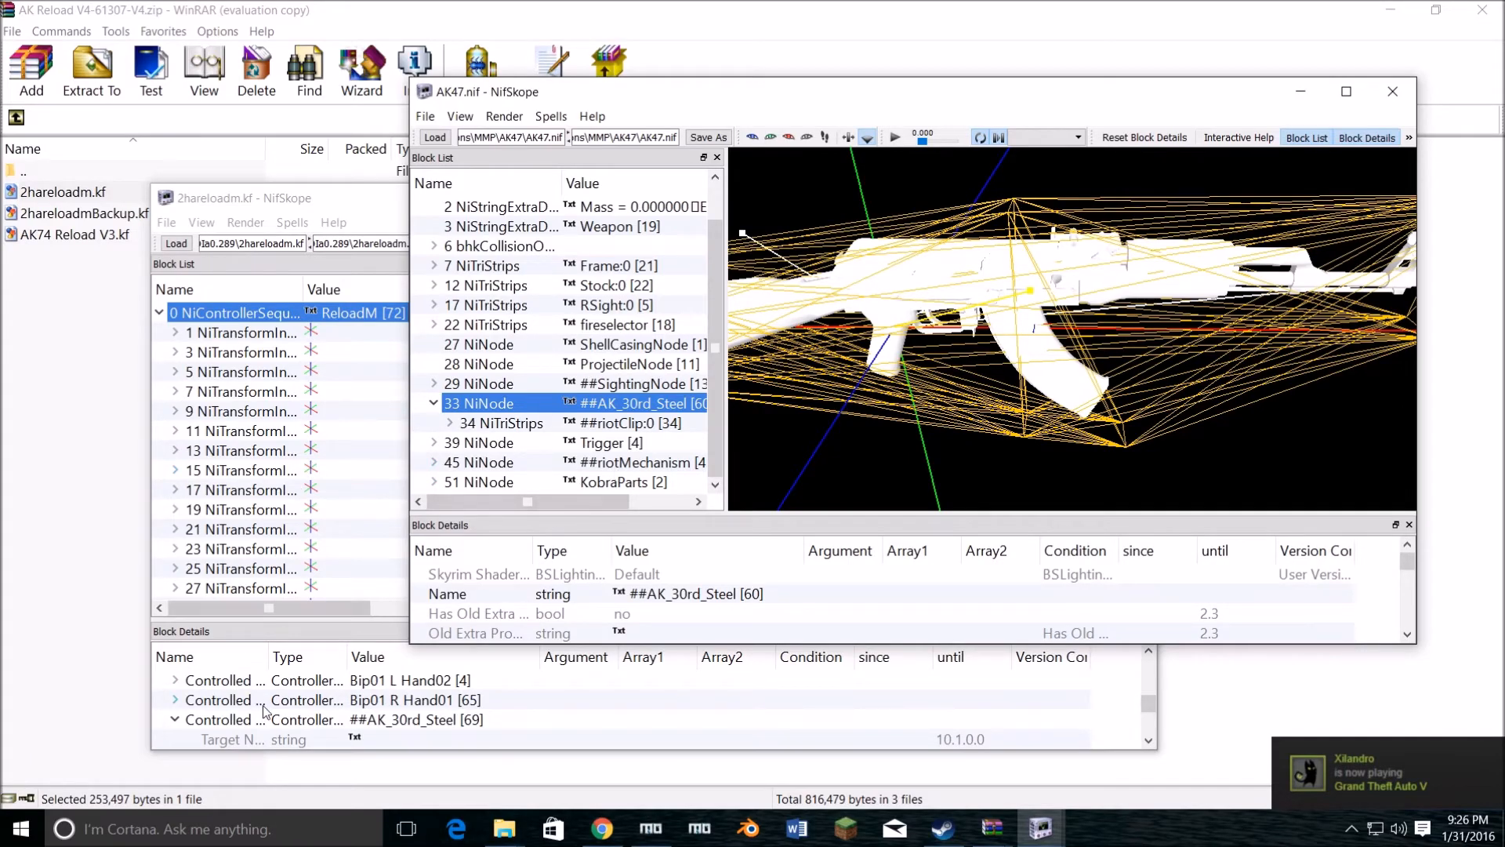
pyautogui.scroll(-4, 264, 712)
pyautogui.scroll(-5, 265, 710)
pyautogui.scroll(3, 267, 706)
pyautogui.scroll(-2, 266, 703)
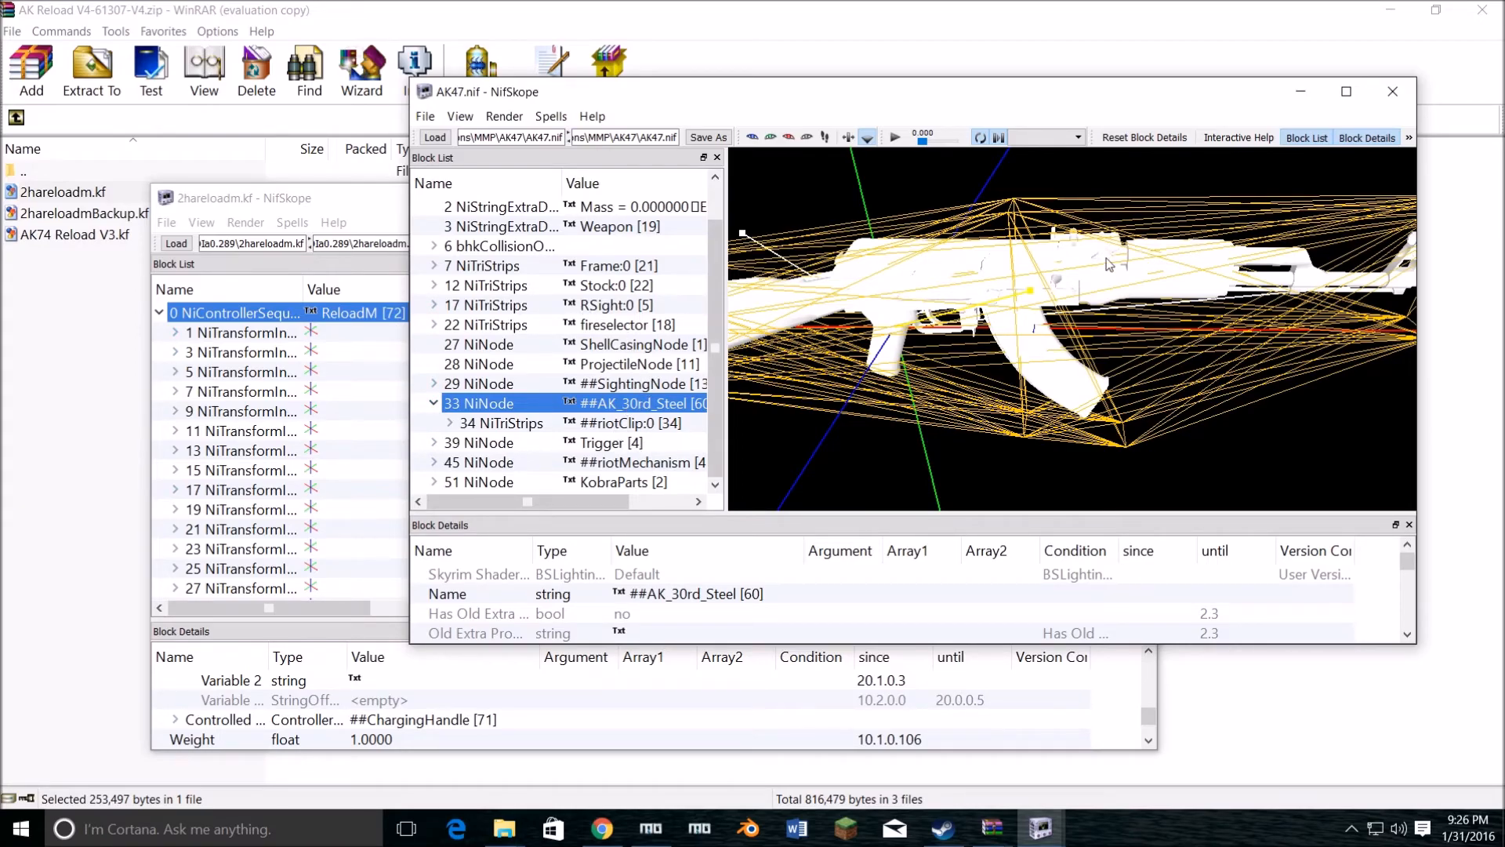
# Step: Select the ##riotMechanism:0 mesh on the AK47 model and inspect the charging handle up close
pyautogui.scroll(5, 1064, 295)
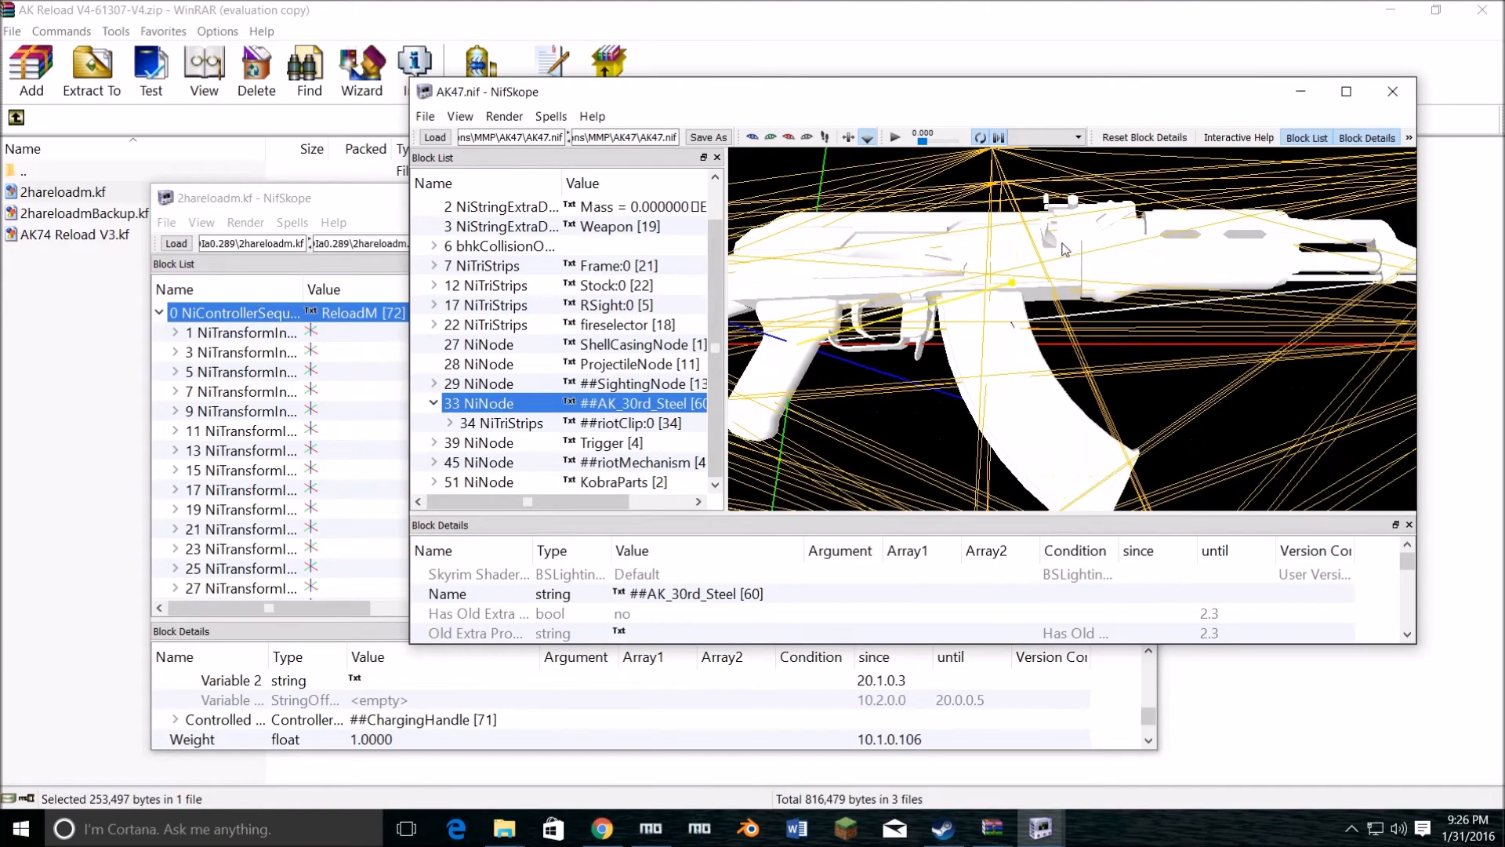
pyautogui.rightClick(1046, 239)
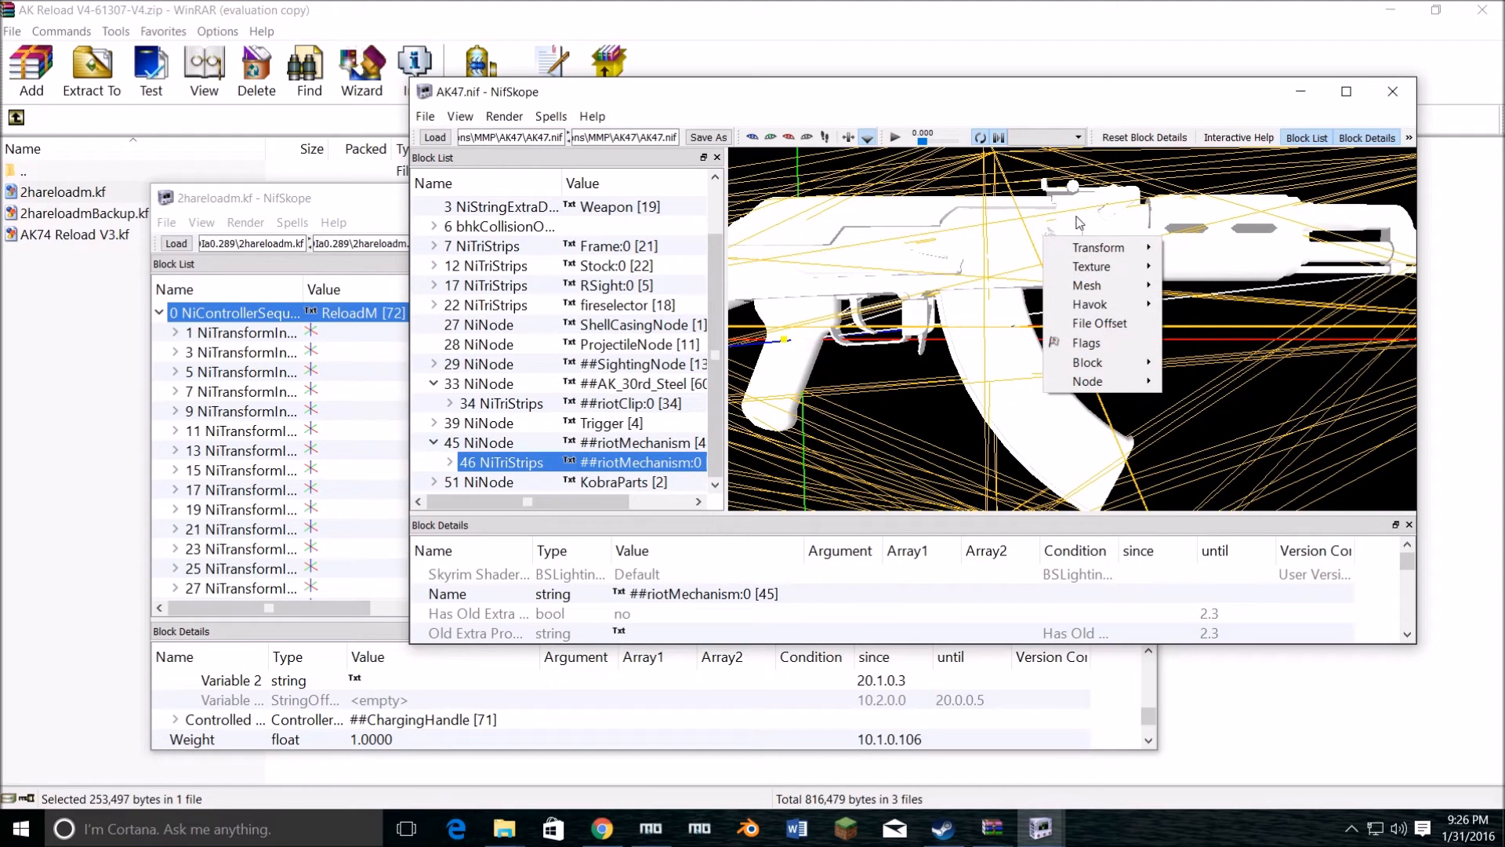
pyautogui.moveTo(1075, 231)
pyautogui.mouseDown()
pyautogui.moveTo(1071, 187)
pyautogui.moveTo(1071, 310)
pyautogui.moveTo(1054, 239)
pyautogui.mouseUp()
pyautogui.scroll(3, 1048, 289)
pyautogui.moveTo(1050, 295); pyautogui.dragTo(1031, 201)
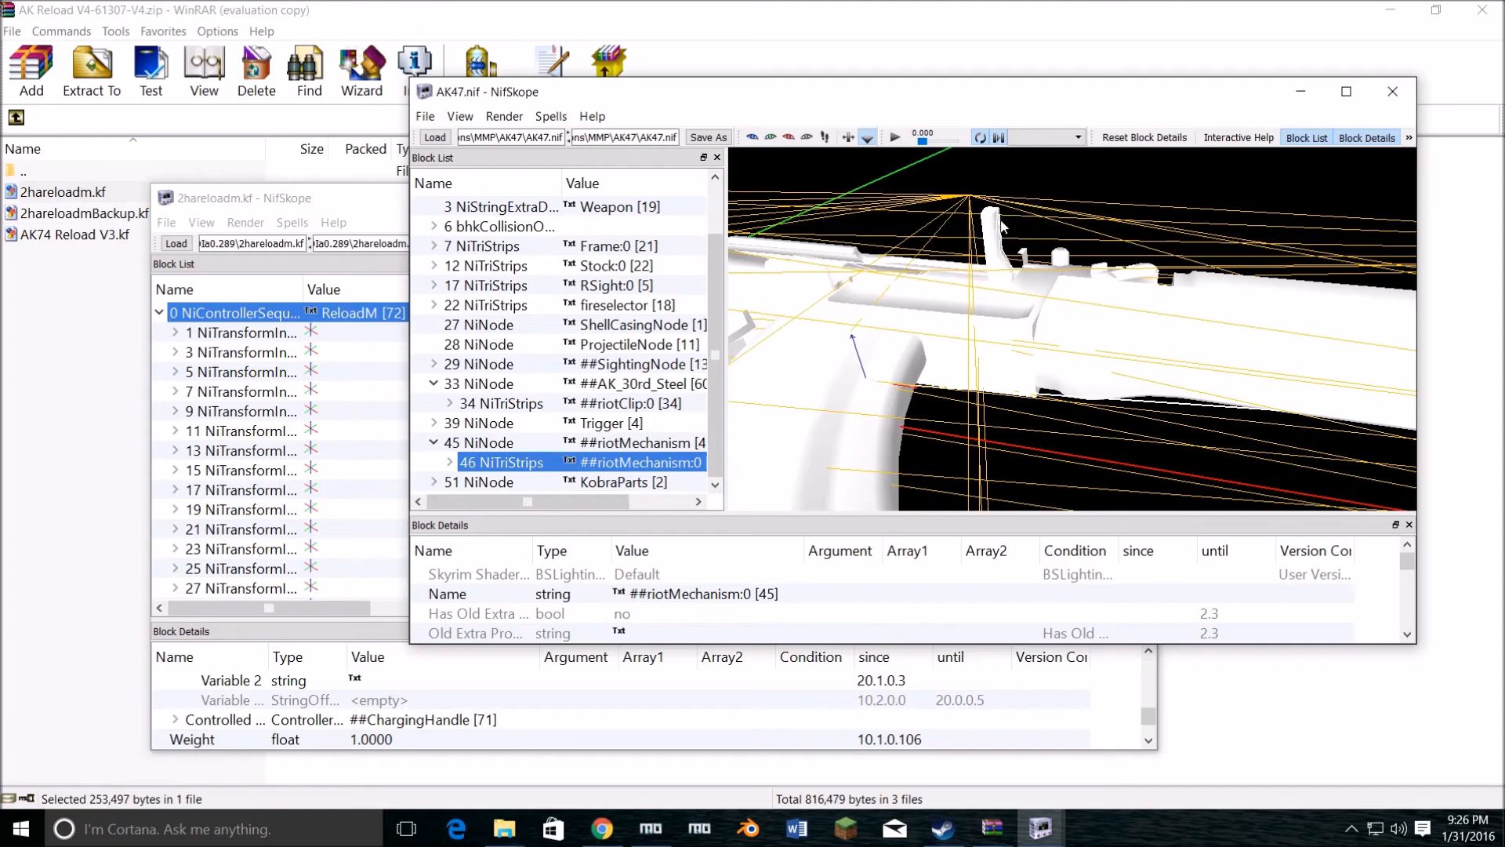
pyautogui.moveTo(1076, 267); pyautogui.dragTo(1095, 350)
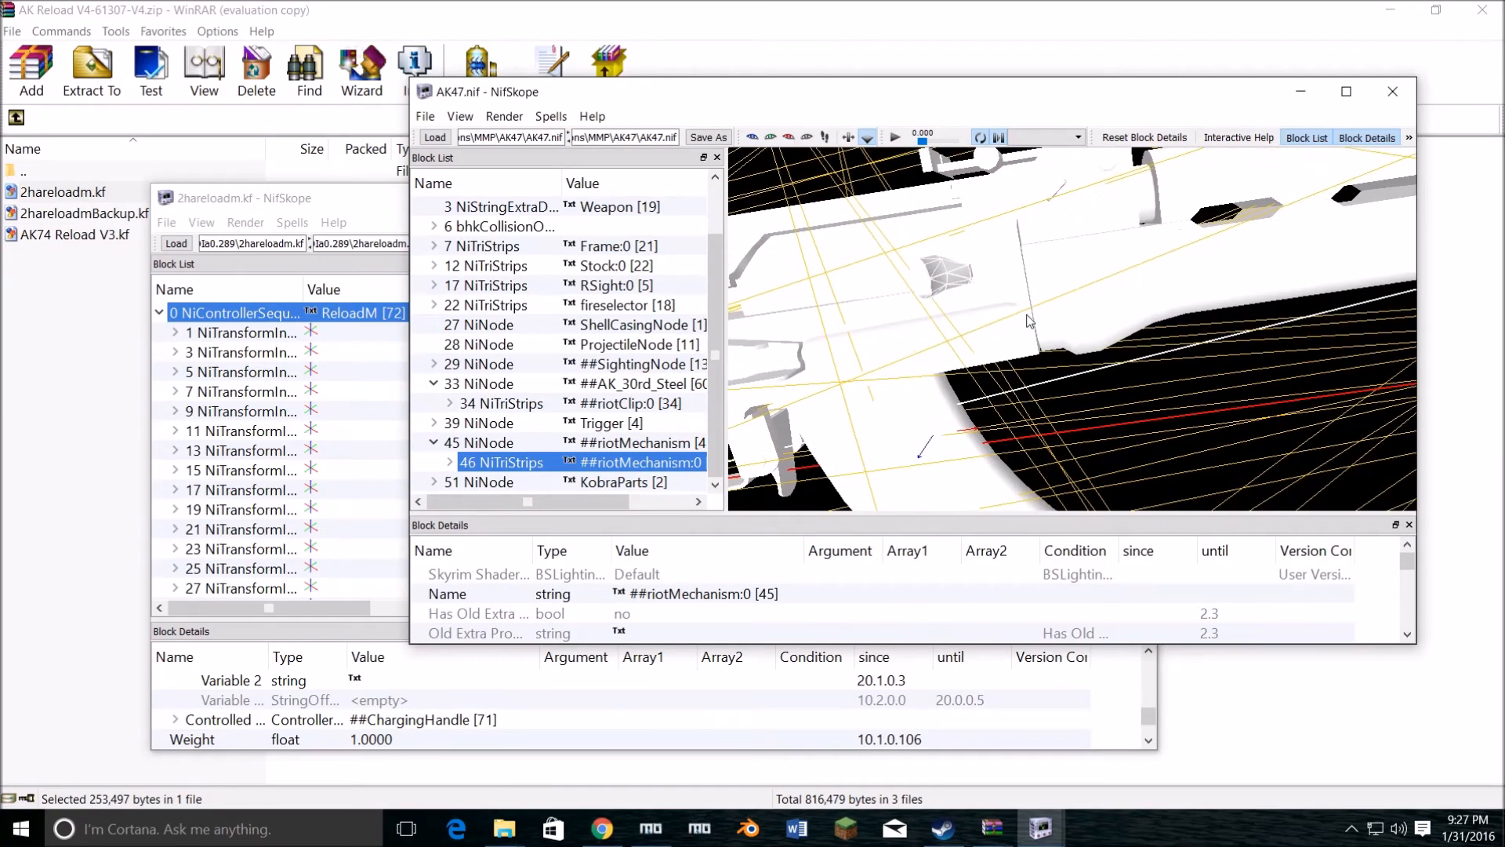